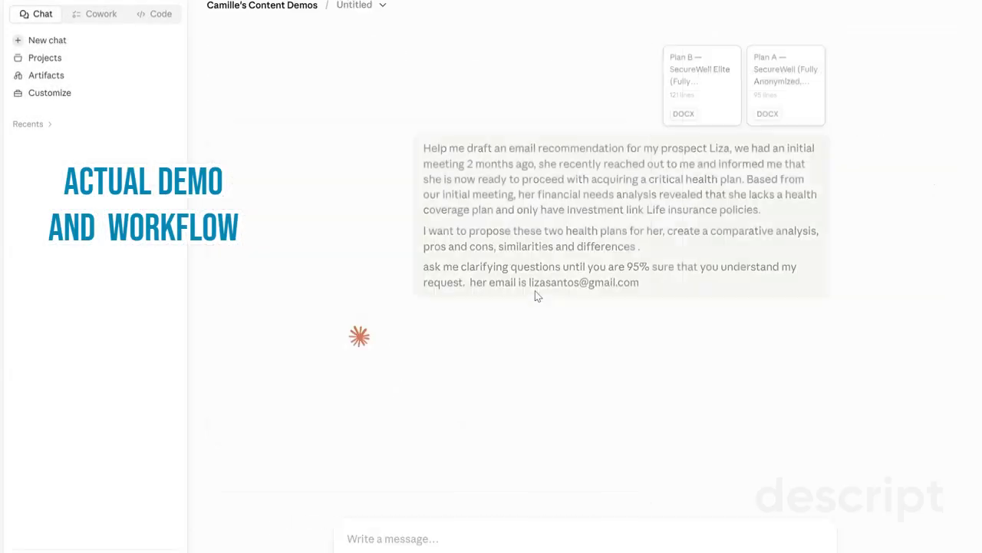
# Submit the health plan email request and answer its clarifying questions: present both neutrally, analysis inline in the email body, warm/personal tone
pyautogui.press('Return')
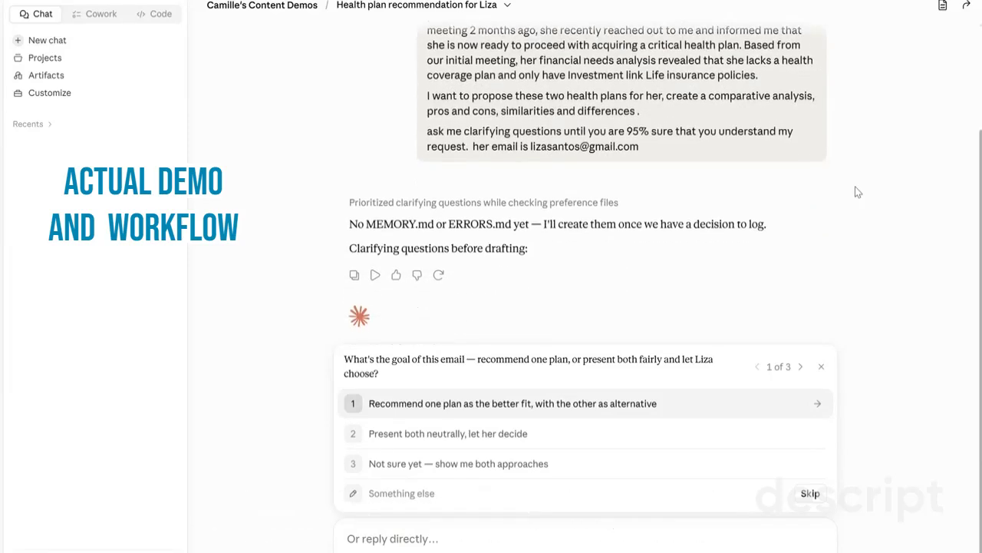
pyautogui.moveTo(795, 176)
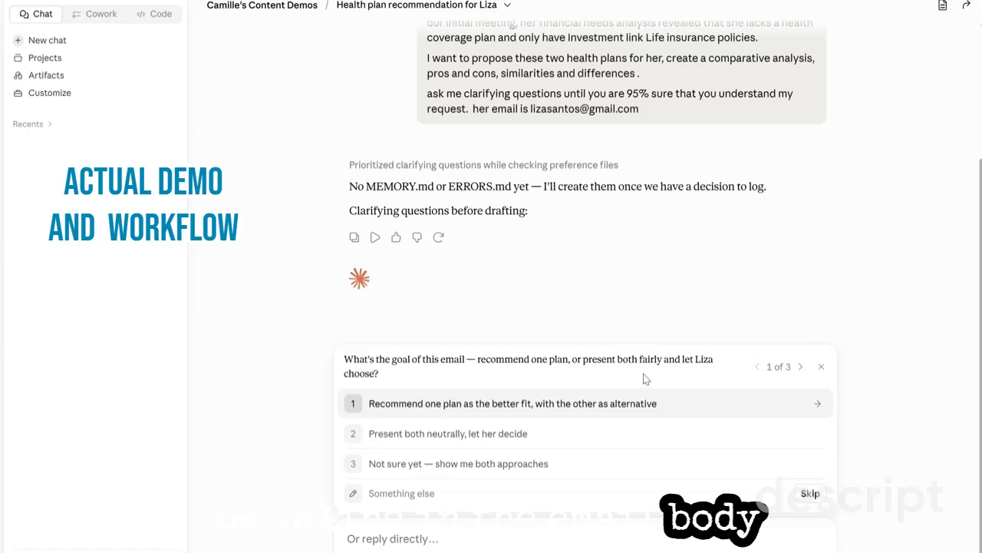
pyautogui.click(643, 435)
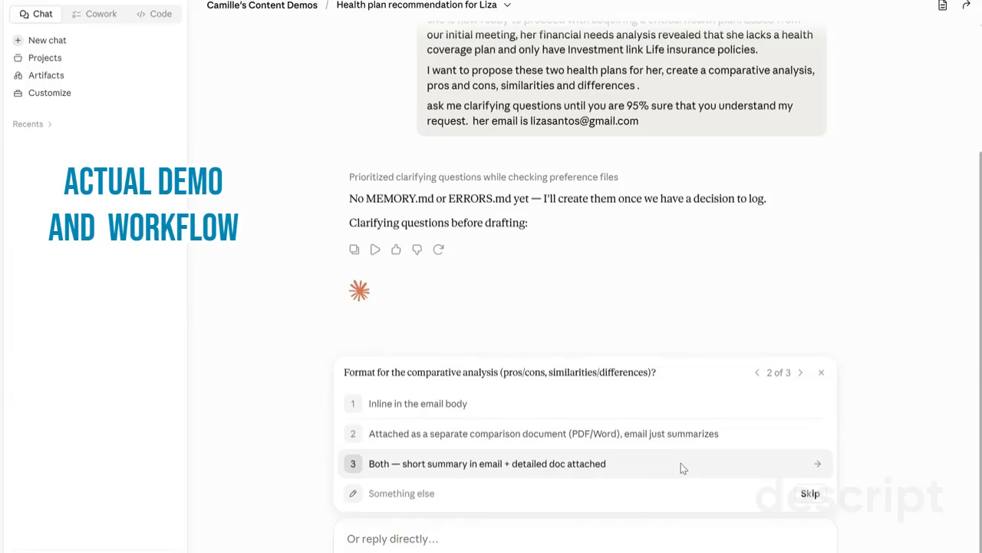
pyautogui.click(677, 402)
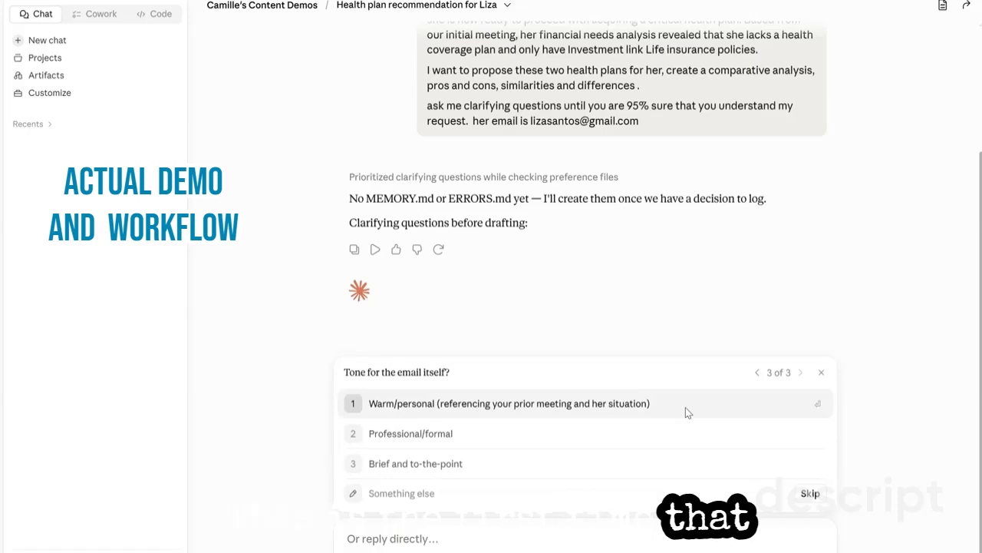
pyautogui.click(687, 413)
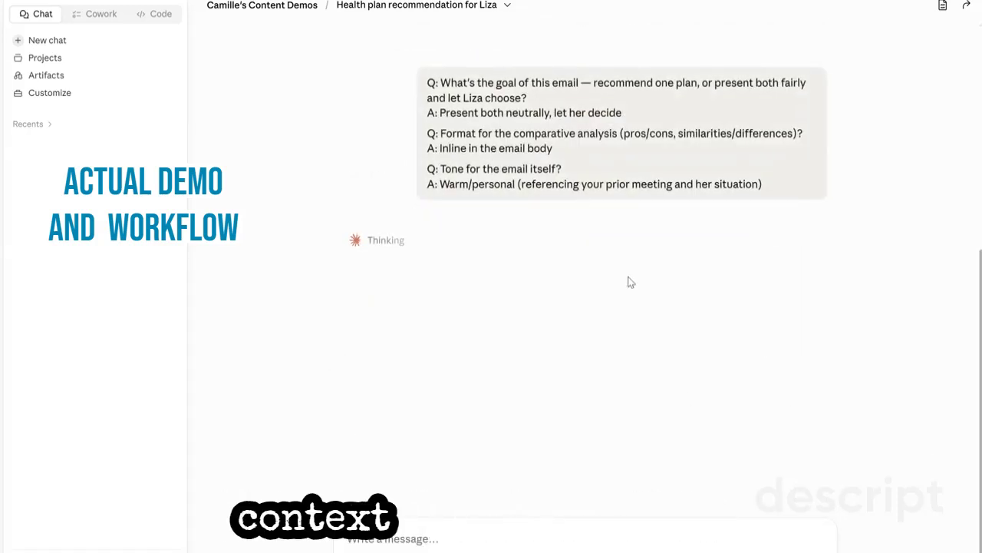
# Review the submitted answers and the drafted email's header, introduction and Quick Snapshot table comparing Plan A and Plan B
pyautogui.scroll(3, 627, 282)
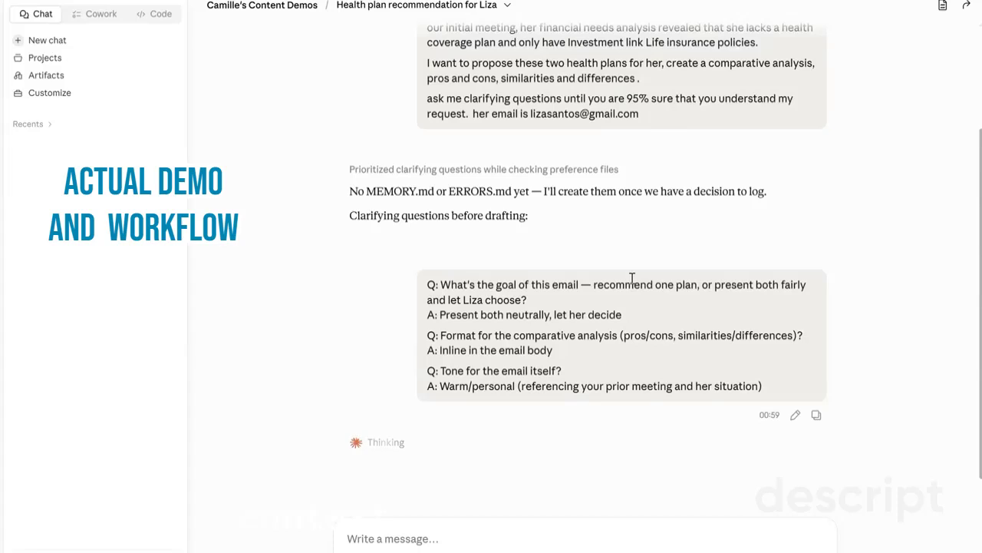
pyautogui.scroll(1, 633, 281)
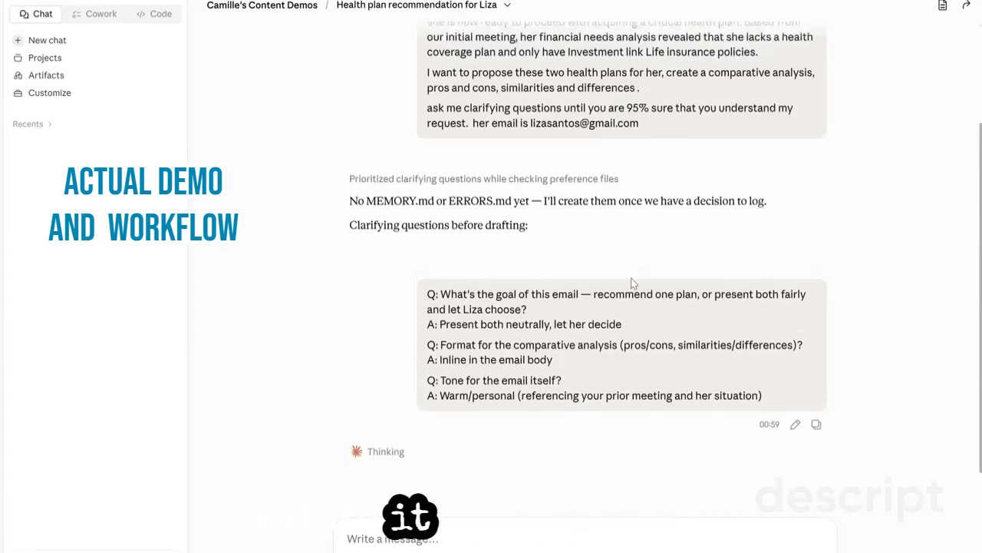
pyautogui.scroll(-4, 633, 283)
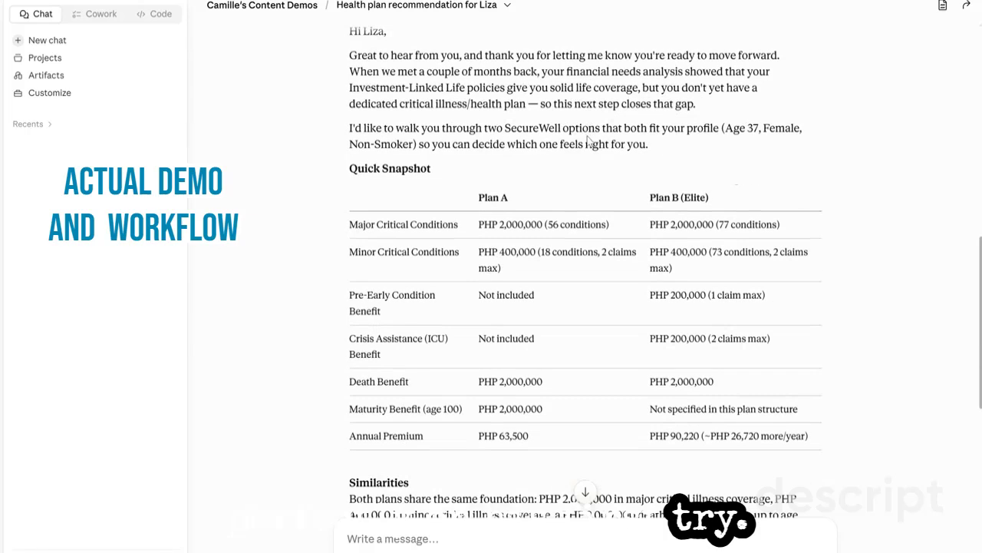
pyautogui.scroll(2, 606, 150)
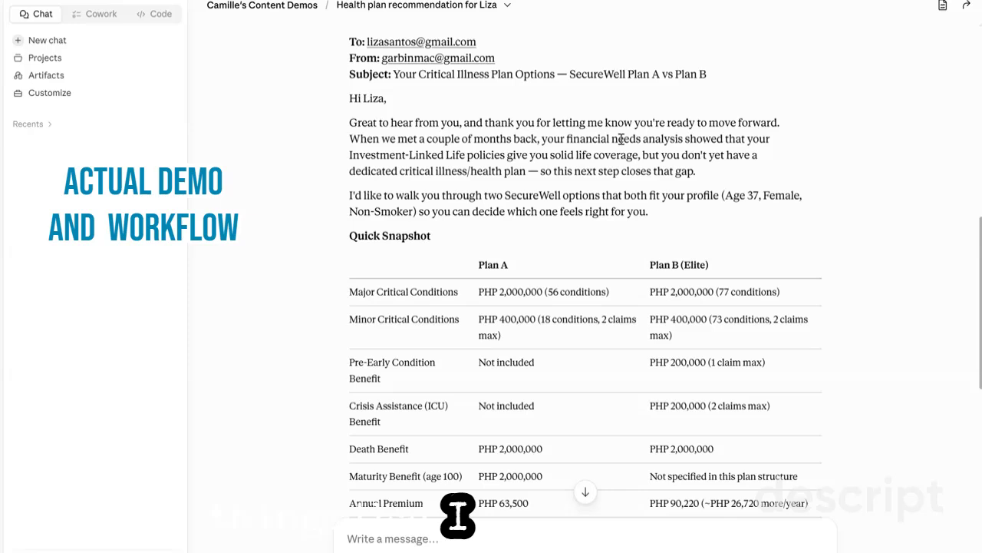
pyautogui.scroll(-1, 621, 139)
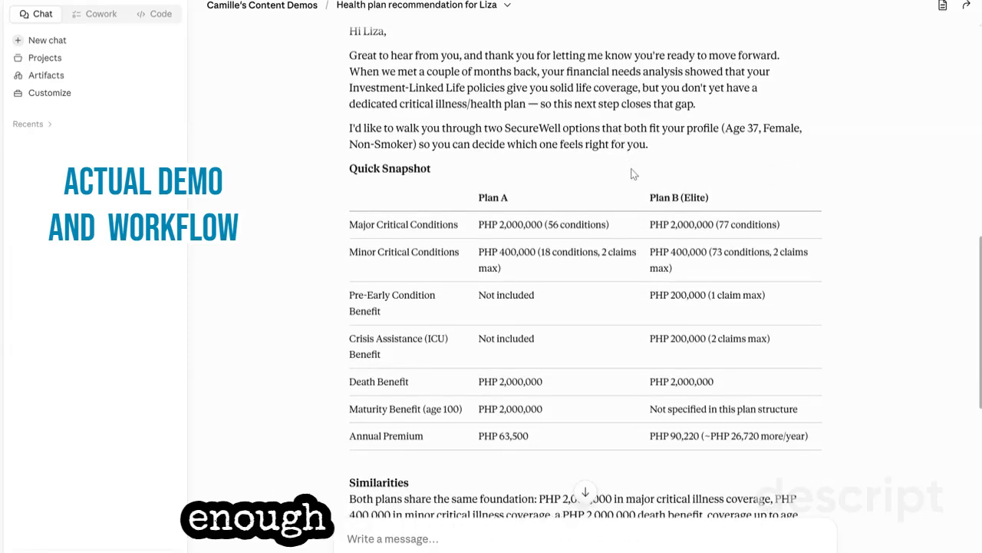
pyautogui.scroll(-1, 633, 175)
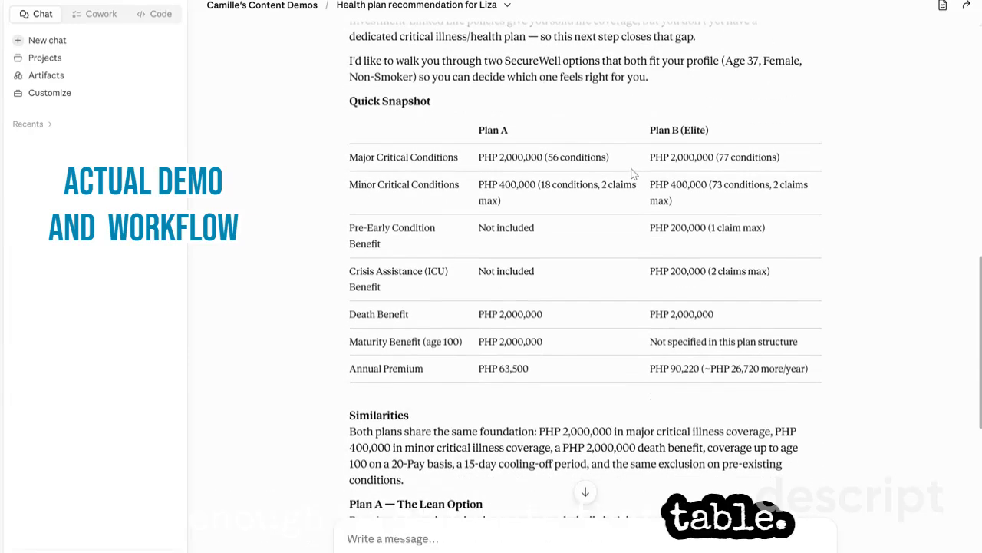
# Read the rest of the email draft: similarities, pros and cons of both plans, core trade-off, closing and the follow-up question
pyautogui.scroll(-2, 633, 175)
pyautogui.scroll(-1, 633, 174)
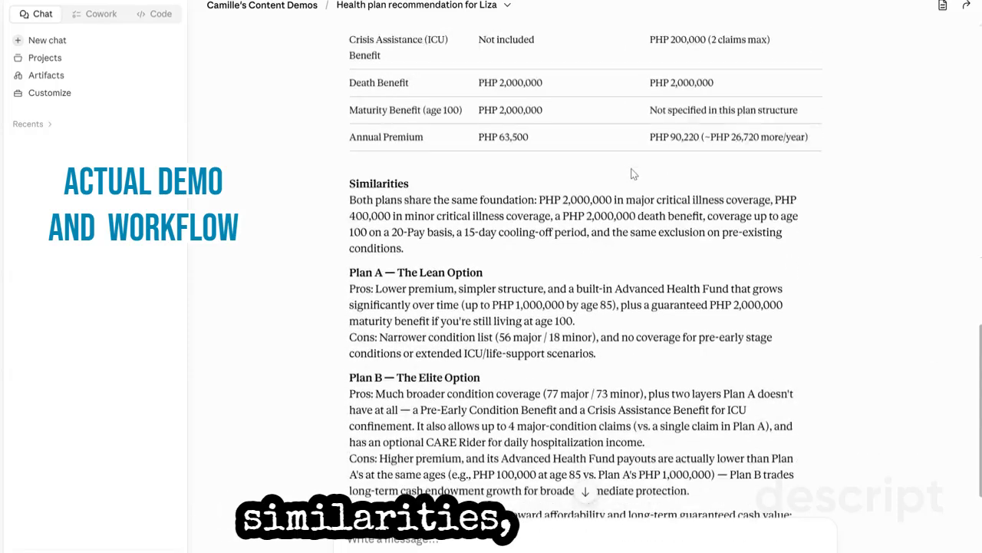
pyautogui.scroll(-1, 634, 174)
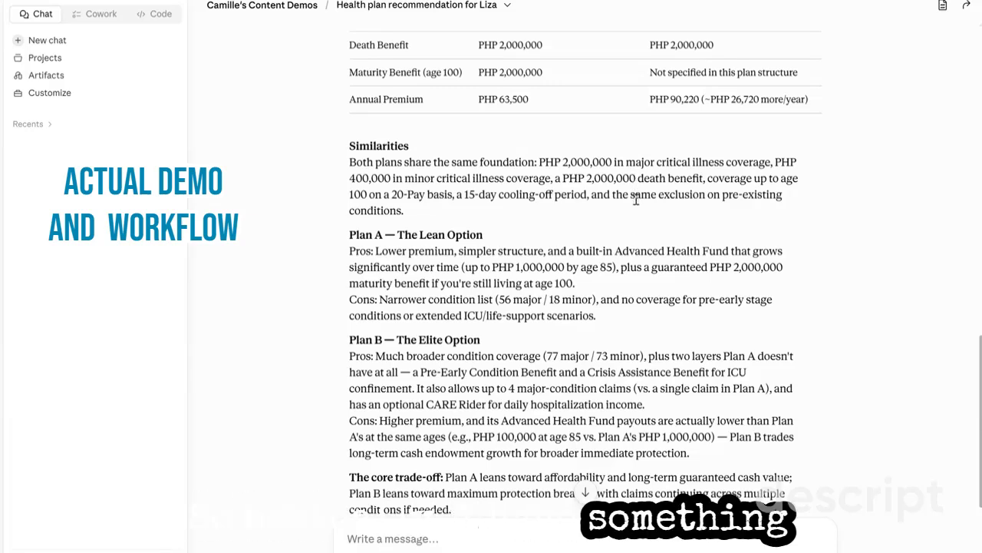
pyautogui.scroll(-1, 636, 198)
pyautogui.scroll(-2, 636, 200)
pyautogui.scroll(-2, 635, 201)
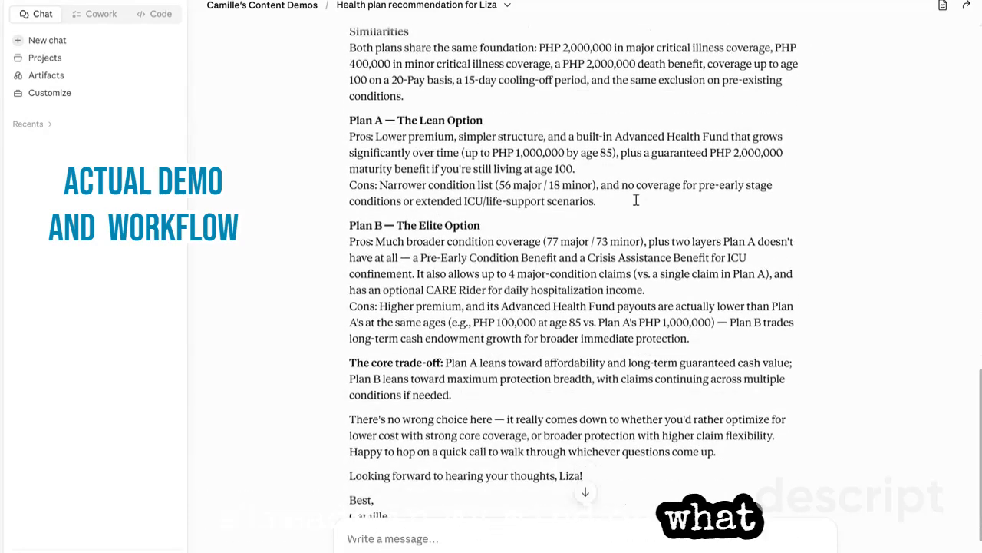
pyautogui.scroll(2, 635, 203)
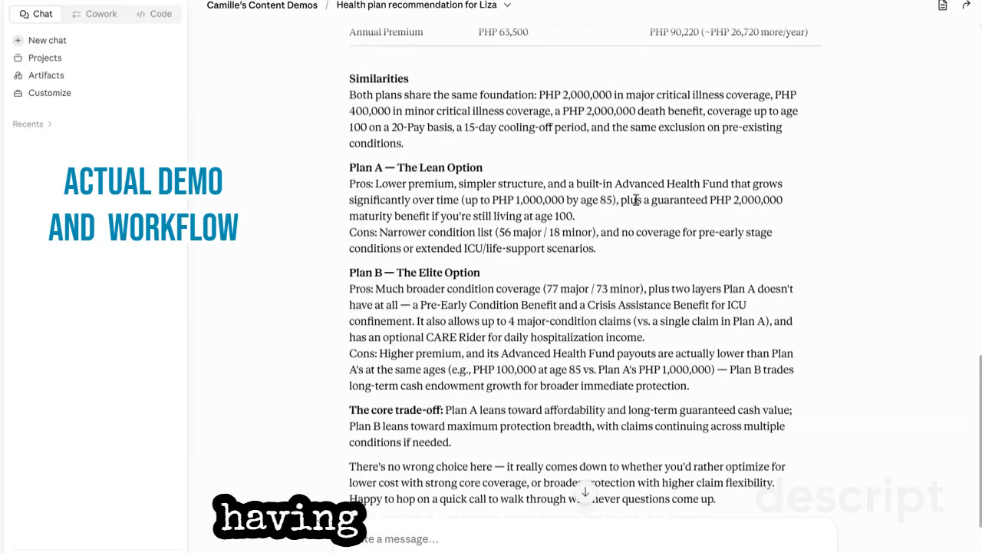
pyautogui.scroll(2, 635, 199)
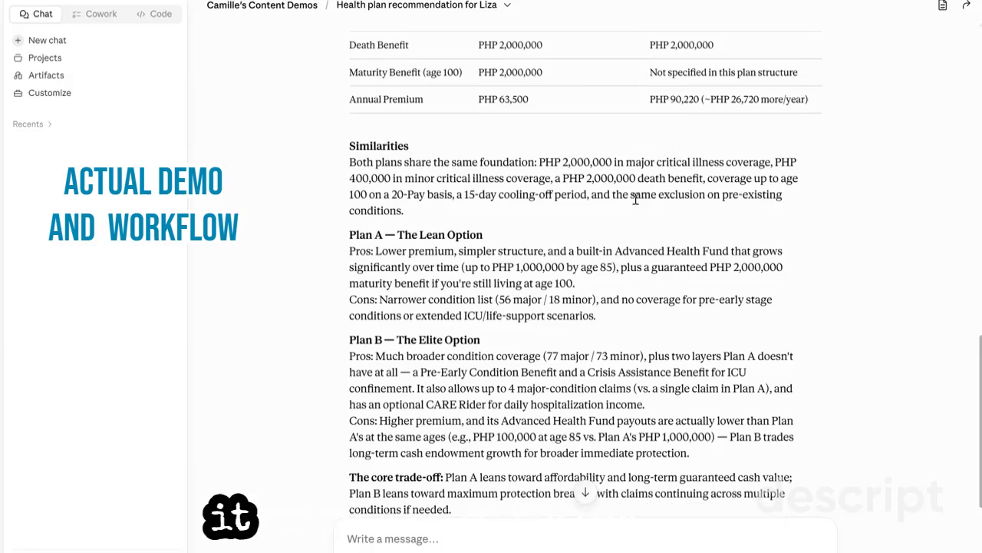
pyautogui.scroll(3, 636, 200)
pyautogui.scroll(-2, 637, 204)
pyautogui.scroll(-5, 635, 202)
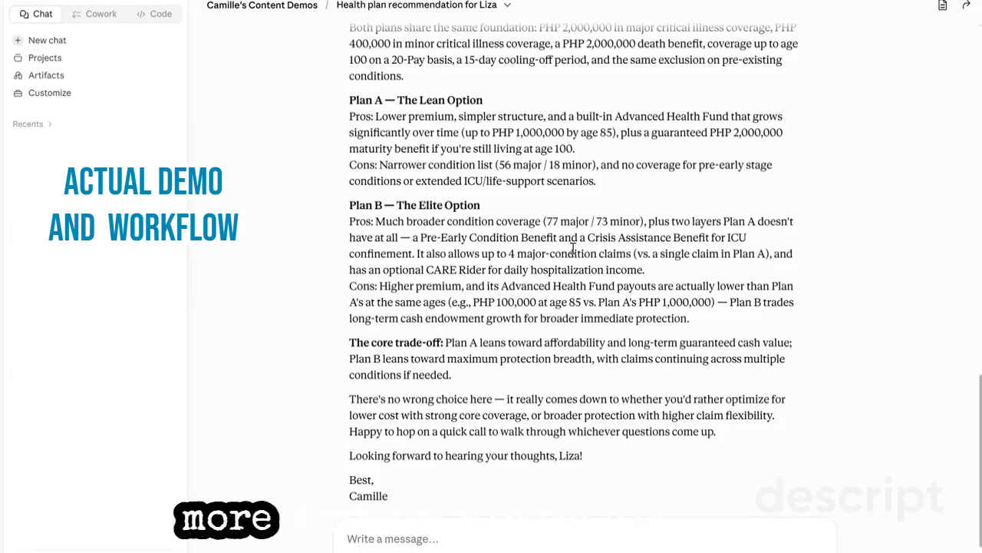
pyautogui.scroll(-1, 573, 247)
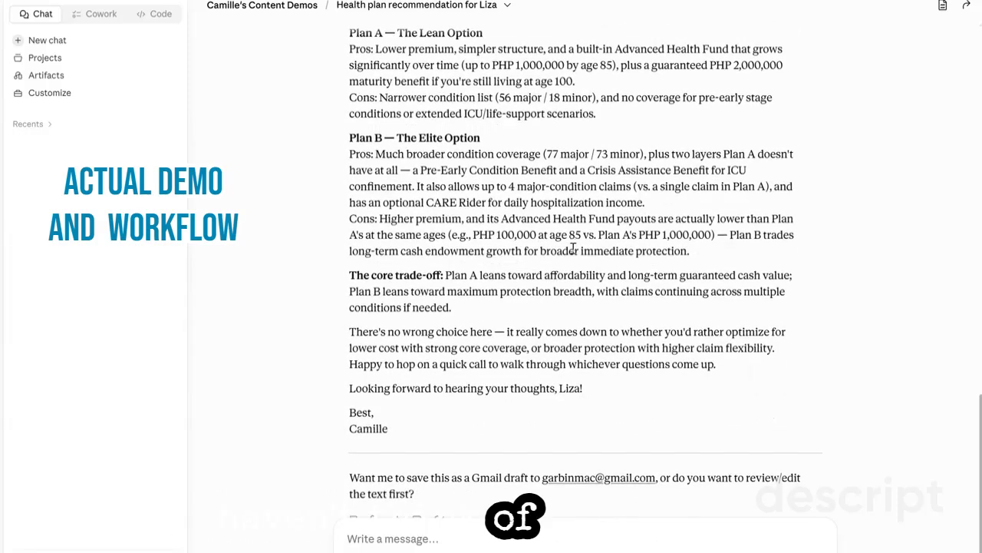
pyautogui.scroll(3, 576, 247)
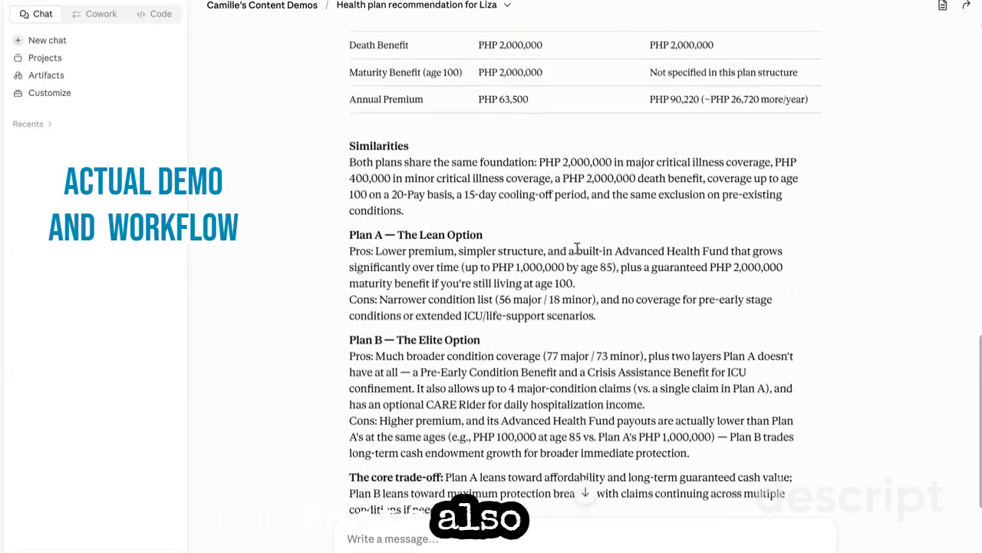
pyautogui.scroll(-3, 577, 249)
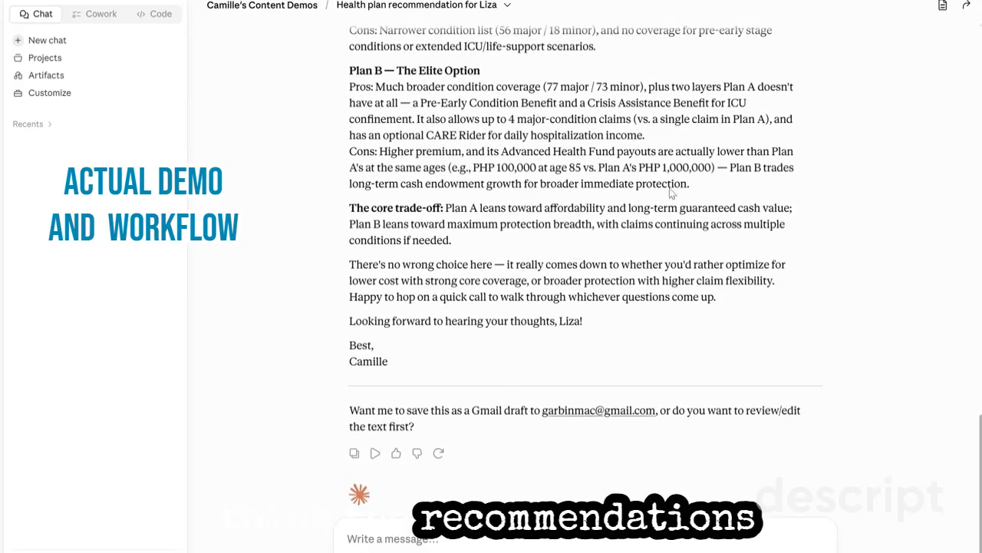
pyautogui.scroll(-1, 523, 385)
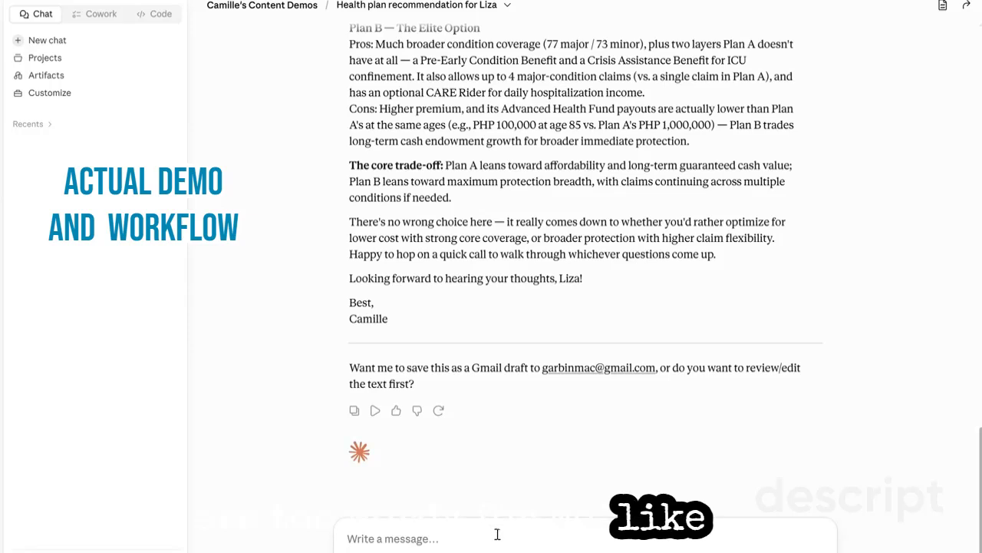
pyautogui.click(497, 534)
pyautogui.write('I want to')
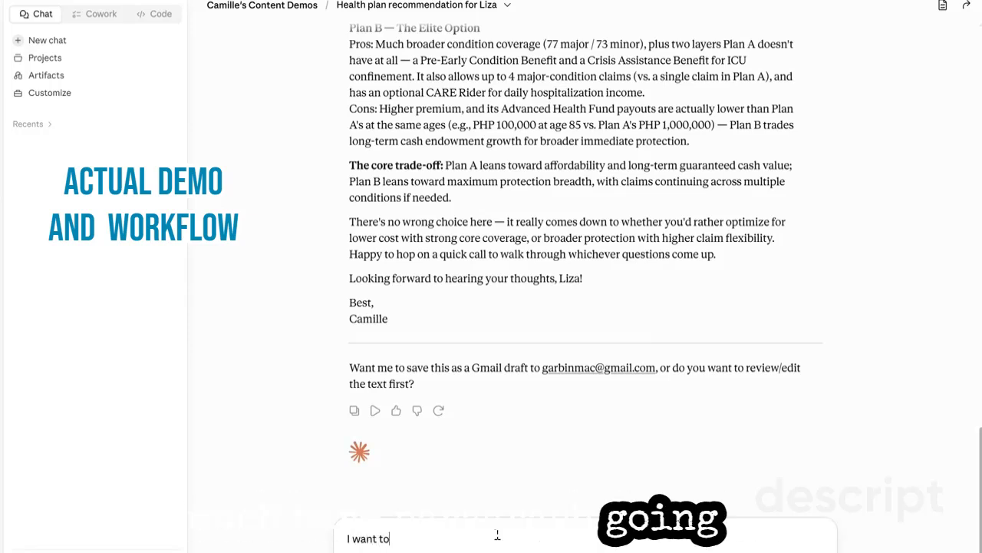
pyautogui.write(' mk')
pyautogui.write('ake')
pyautogui.write(' sure that ')
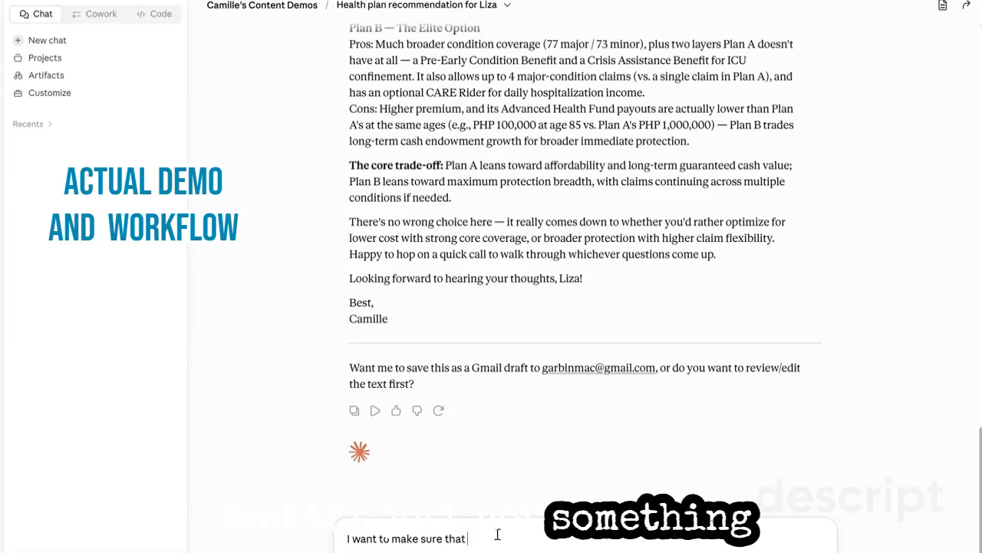
pyautogui.write('you')
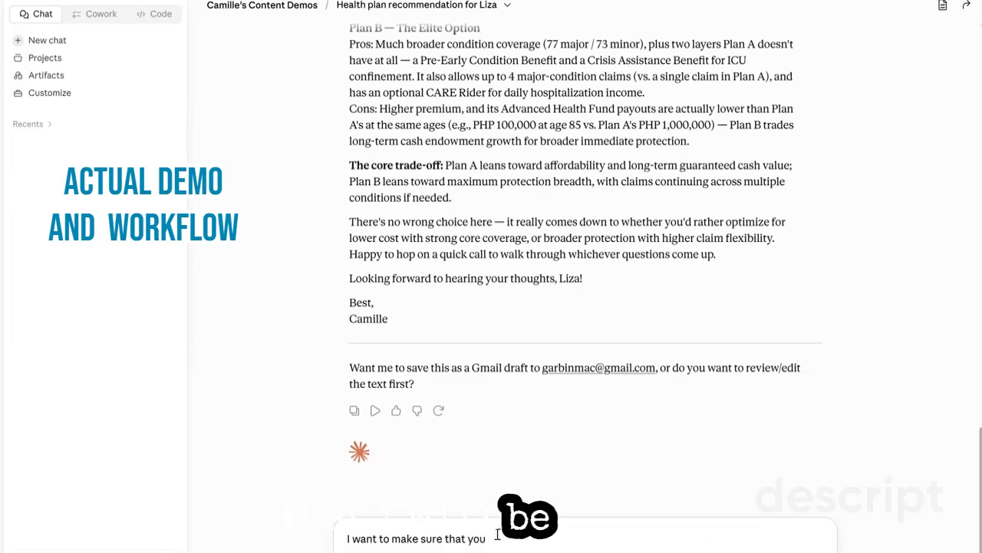
pyautogui.press('BackSpace')
pyautogui.press('BackSpace')
pyautogui.press('BackSpace')
pyautogui.press('BackSpace')
pyautogui.press('BackSpace')
pyautogui.press('BackSpace')
pyautogui.press('BackSpace')
pyautogui.press('BackSpace')
pyautogui.press('BackSpace')
pyautogui.press('BackSpace')
pyautogui.press('BackSpace')
pyautogui.press('BackSpace')
pyautogui.press('BackSpace')
pyautogui.press('BackSpace')
pyautogui.press('BackSpace')
pyautogui.press('BackSpace')
pyautogui.press('BackSpace')
pyautogui.press('BackSpace')
pyautogui.press('BackSpace')
pyautogui.press('BackSpace')
# Draft a follow-up message asking Claude, "Can you make sure that it has the same tone and voice as me?"
pyautogui.write('Can you draft it in a')
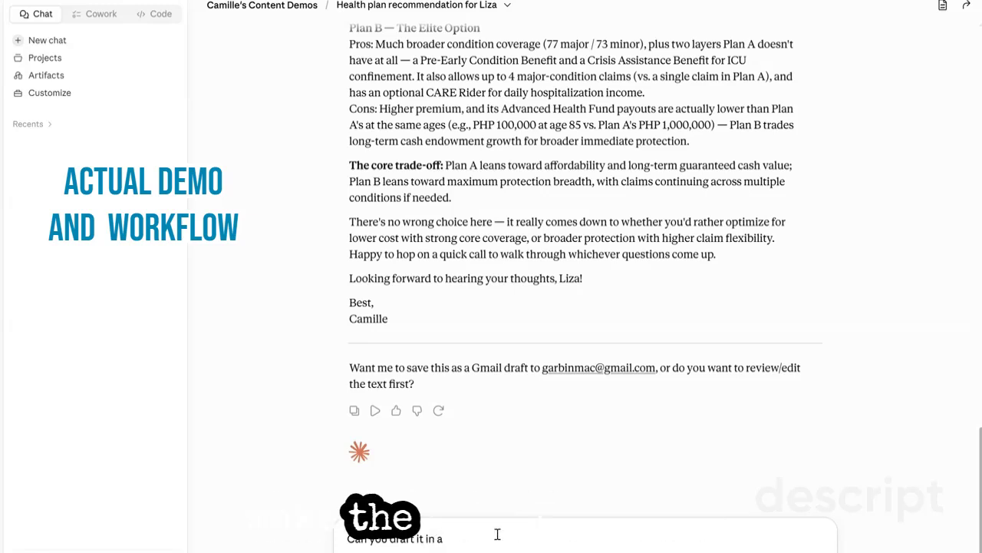
pyautogui.press('BackSpace')
pyautogui.press('BackSpace')
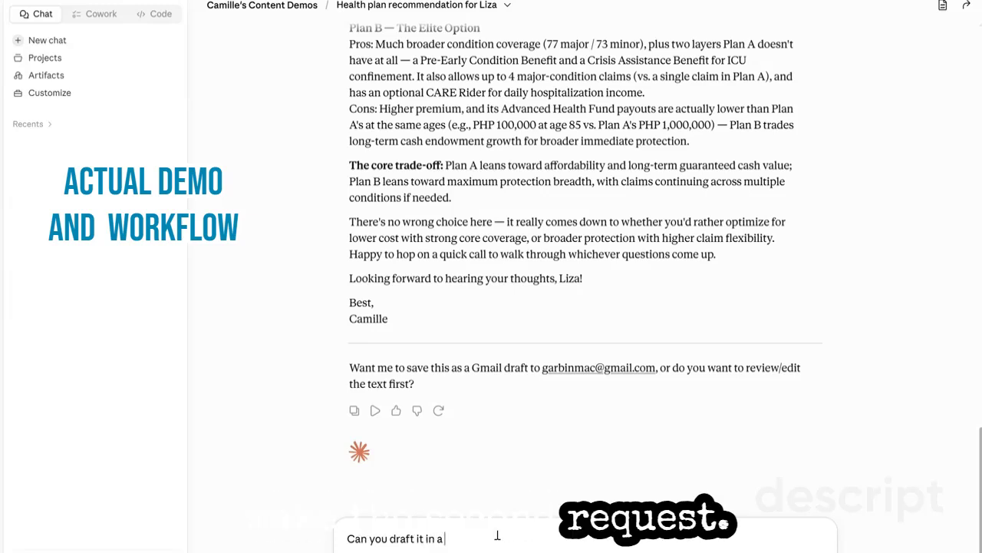
pyautogui.press('BackSpace')
pyautogui.press('BackSpace')
pyautogui.press('BackSpace')
pyautogui.press('BackSpace')
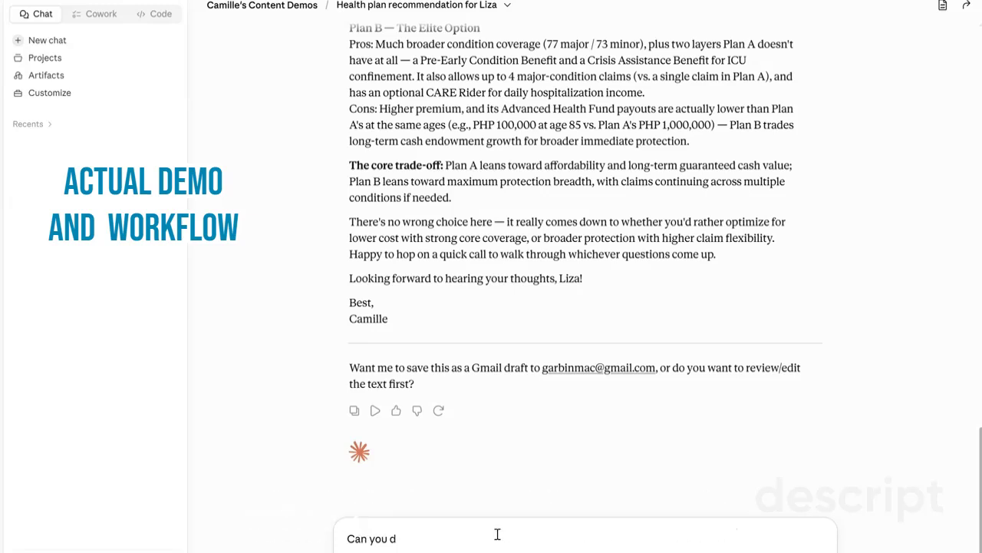
pyautogui.press('BackSpace')
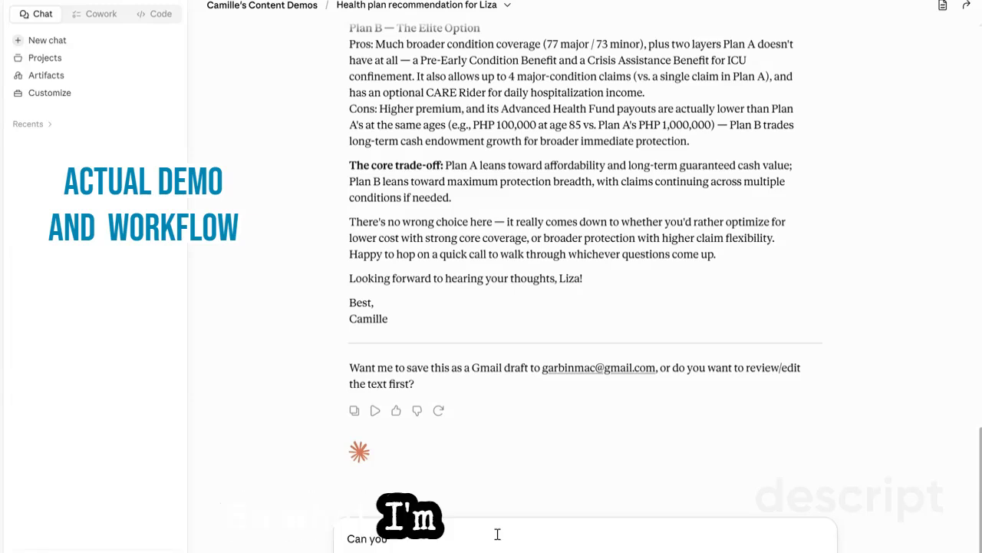
pyautogui.write('make s')
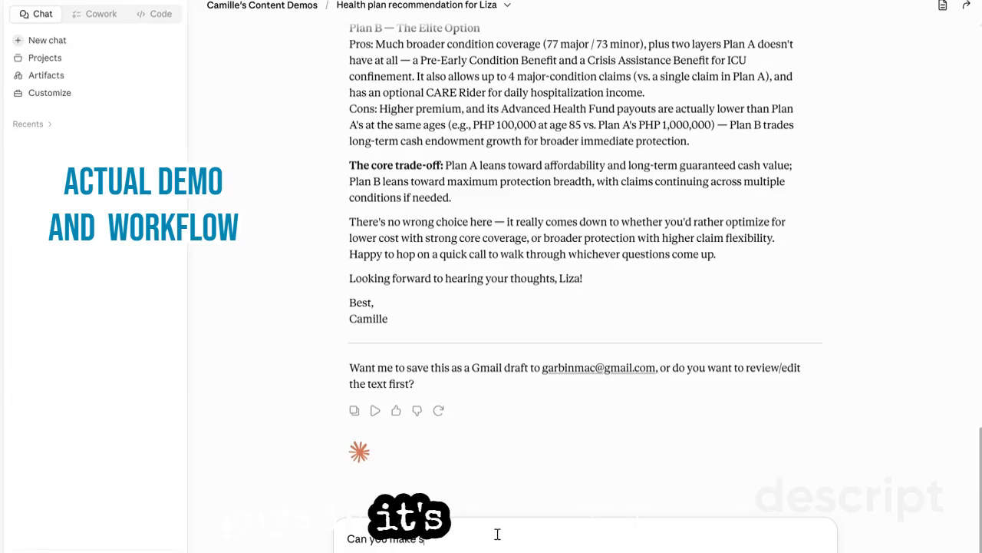
pyautogui.write('ure that it')
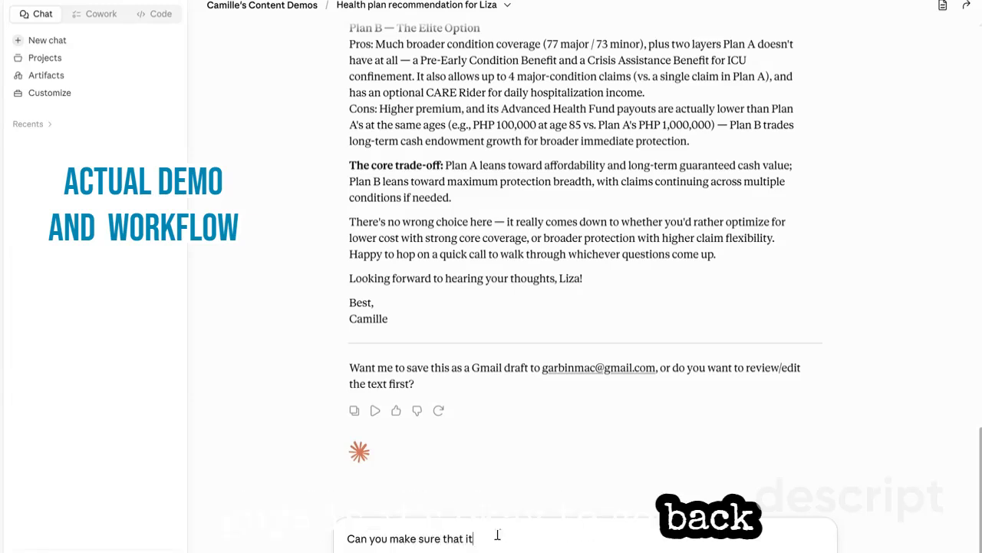
pyautogui.write(' s')
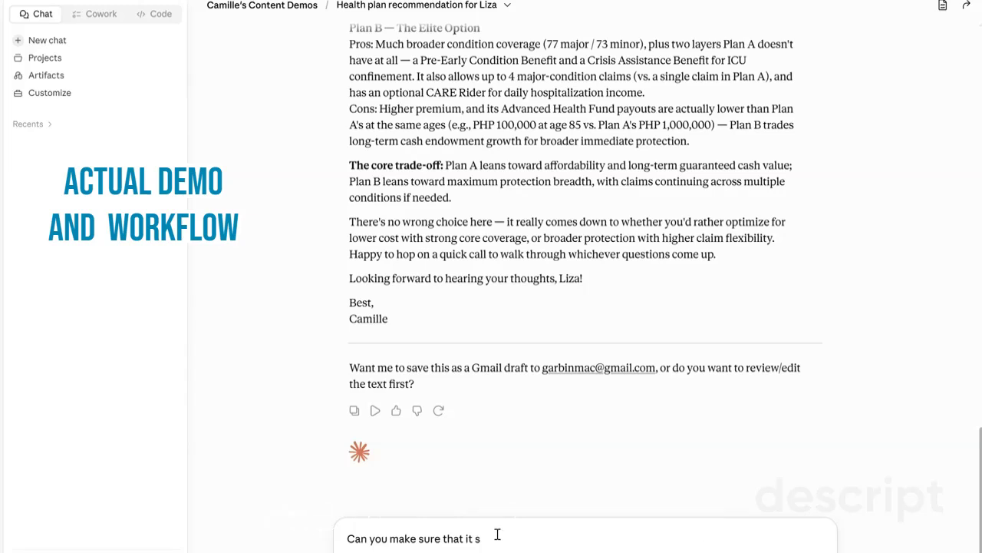
pyautogui.press('BackSpace')
pyautogui.write('has the sam')
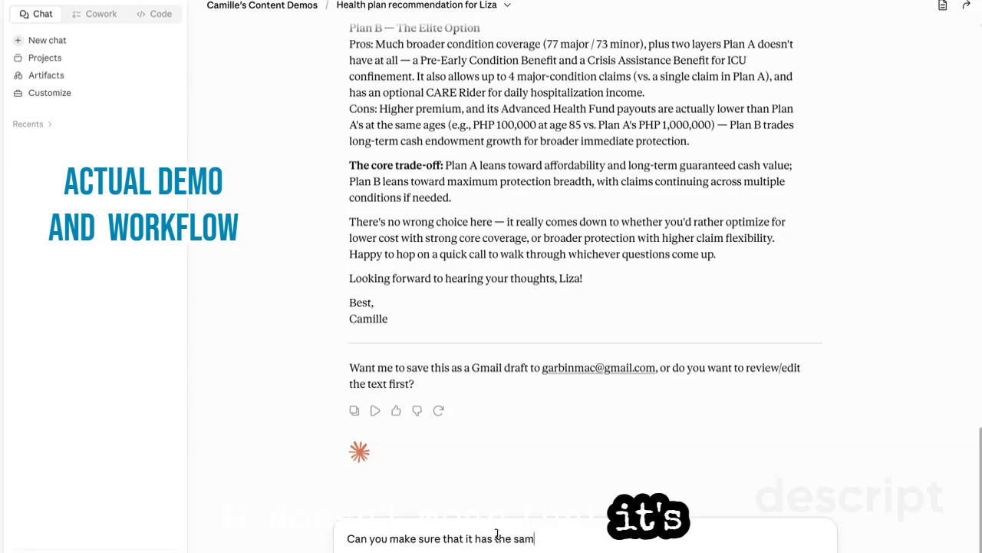
pyautogui.write('e tone an')
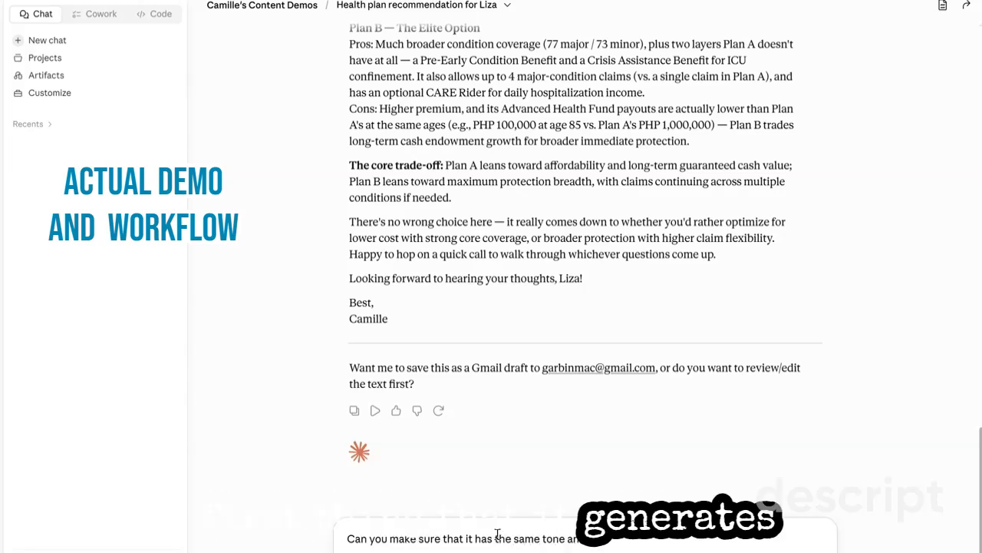
pyautogui.write('d voice as')
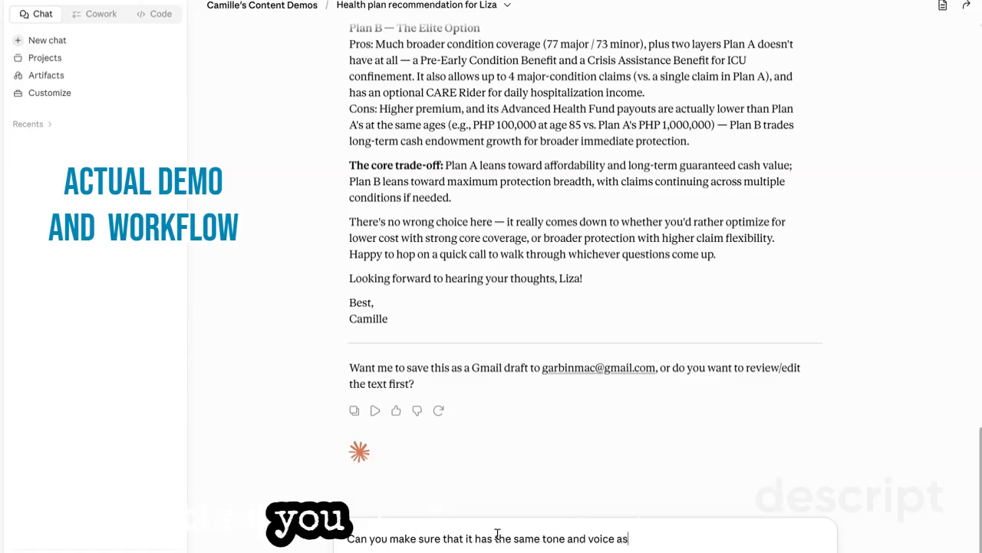
pyautogui.write(' me? heres')
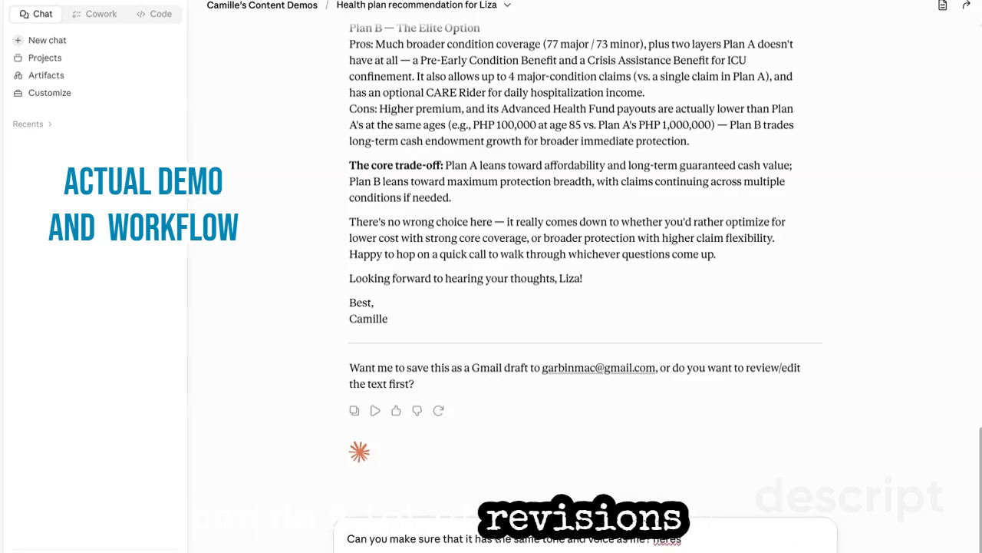
# Extend the tone request with "you can ask me questions until youre 95% sure"
pyautogui.press('BackSpace')
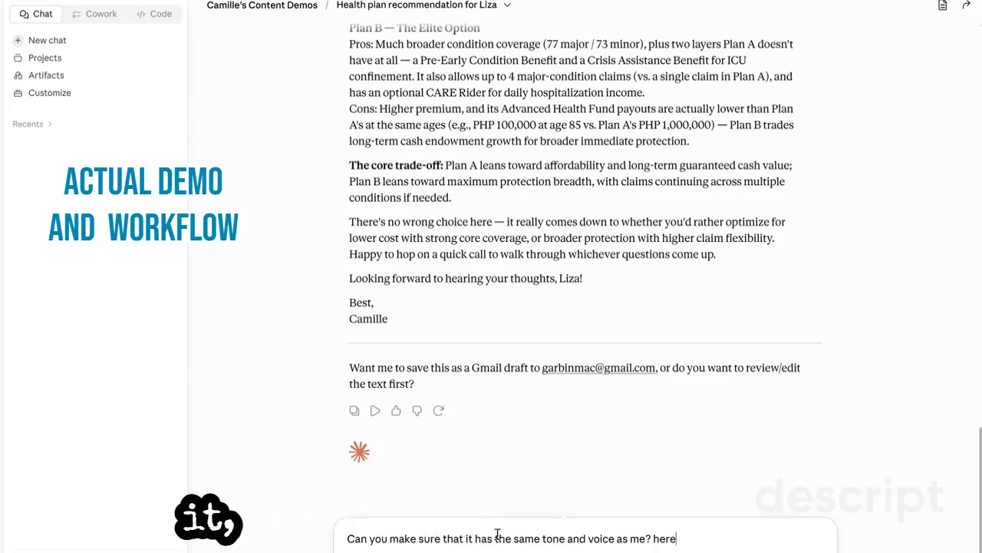
pyautogui.press('BackSpace')
pyautogui.press('BackSpace')
pyautogui.write('pl')
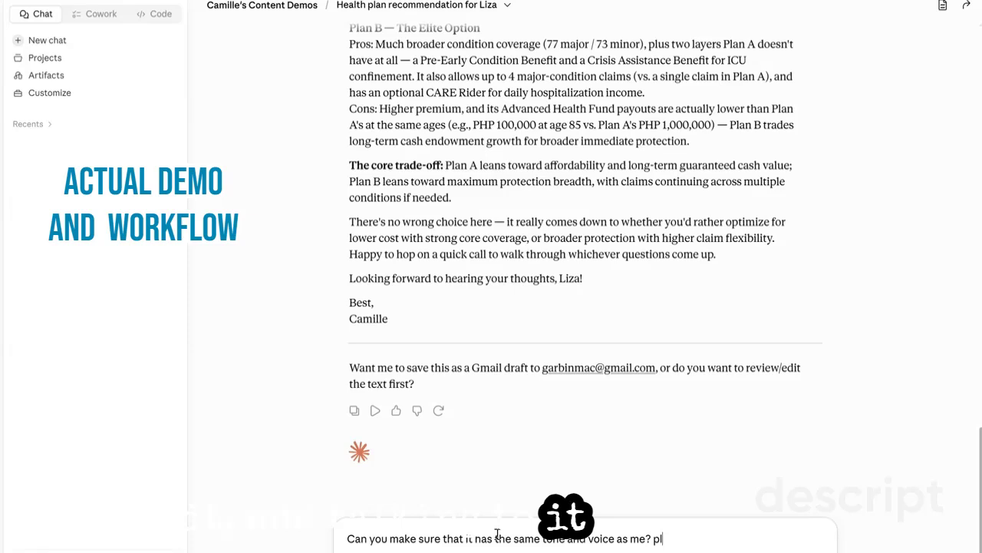
pyautogui.press('BackSpace')
pyautogui.press('BackSpace')
pyautogui.write('you ')
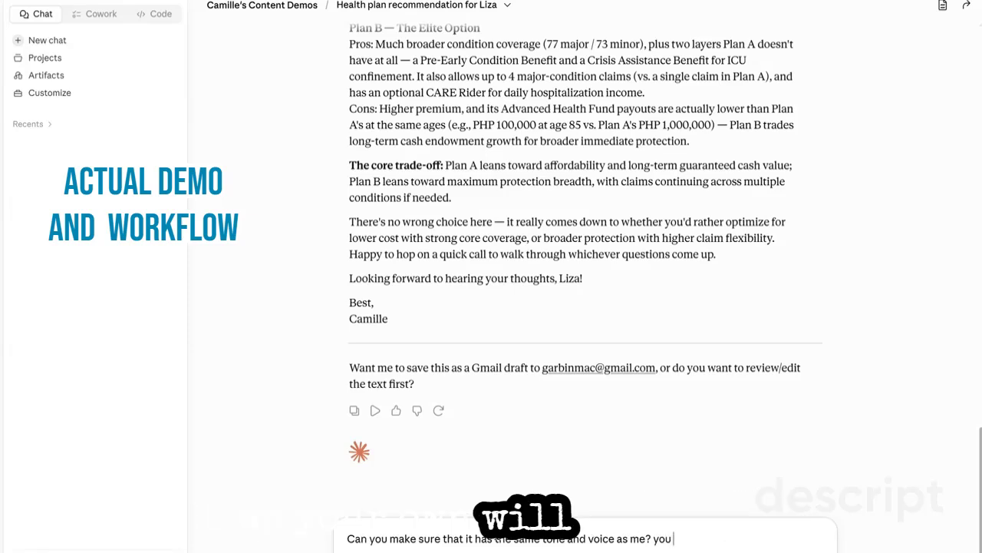
pyautogui.write('can ask ')
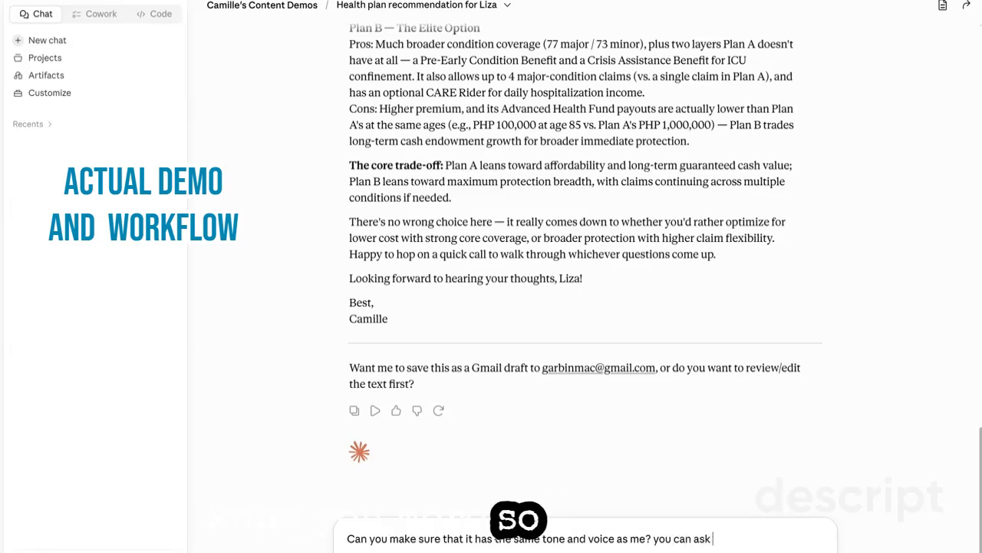
pyautogui.write('me questi')
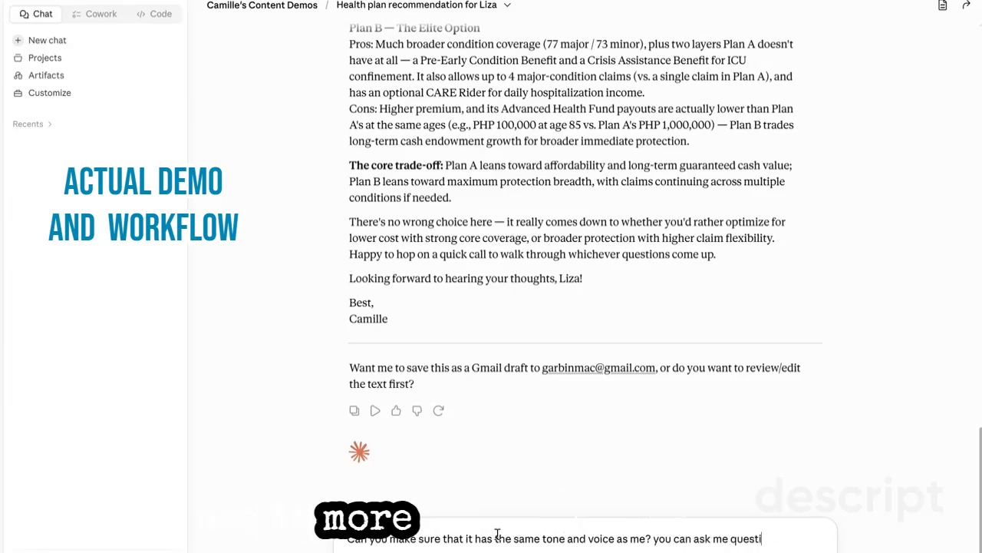
pyautogui.write('o')
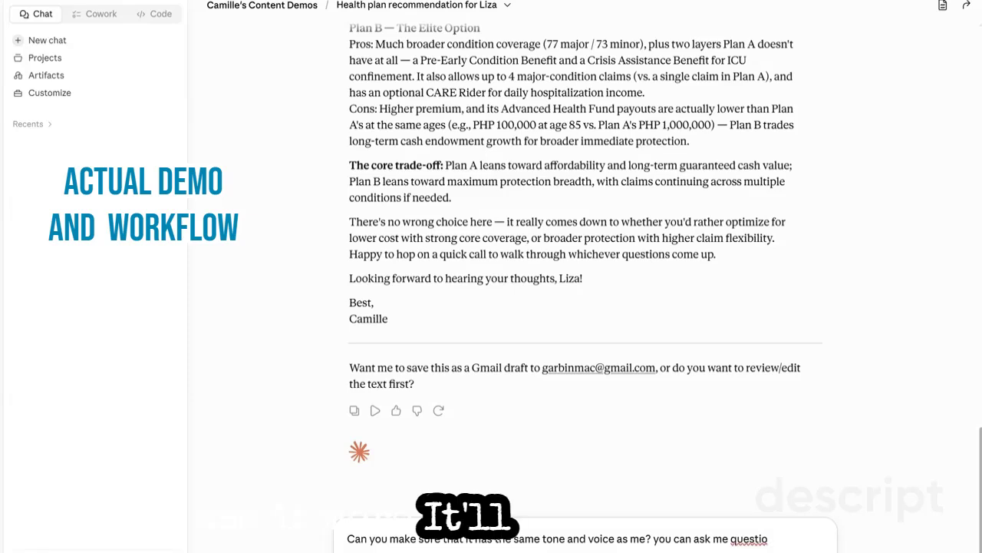
pyautogui.write('ns s')
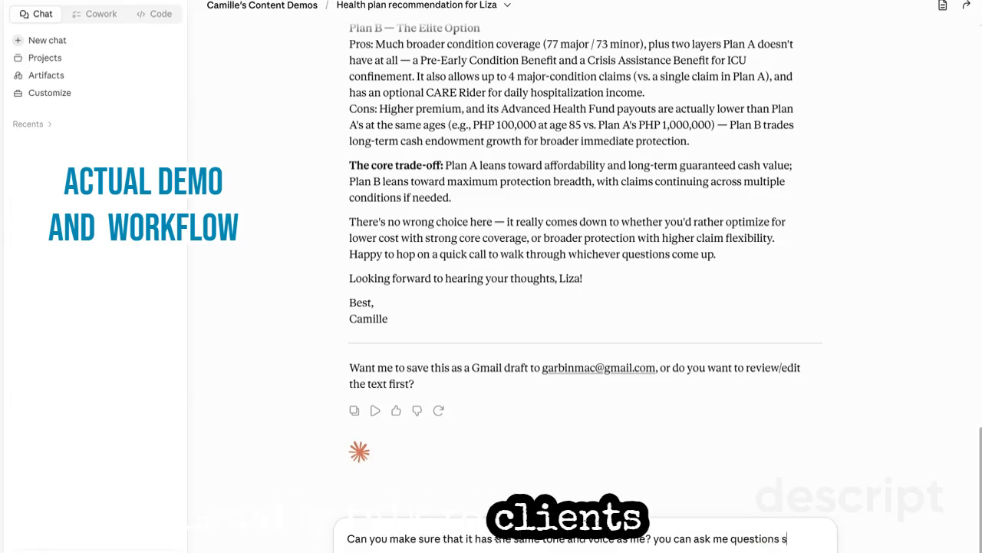
pyautogui.press('BackSpace')
pyautogui.press('BackSpace')
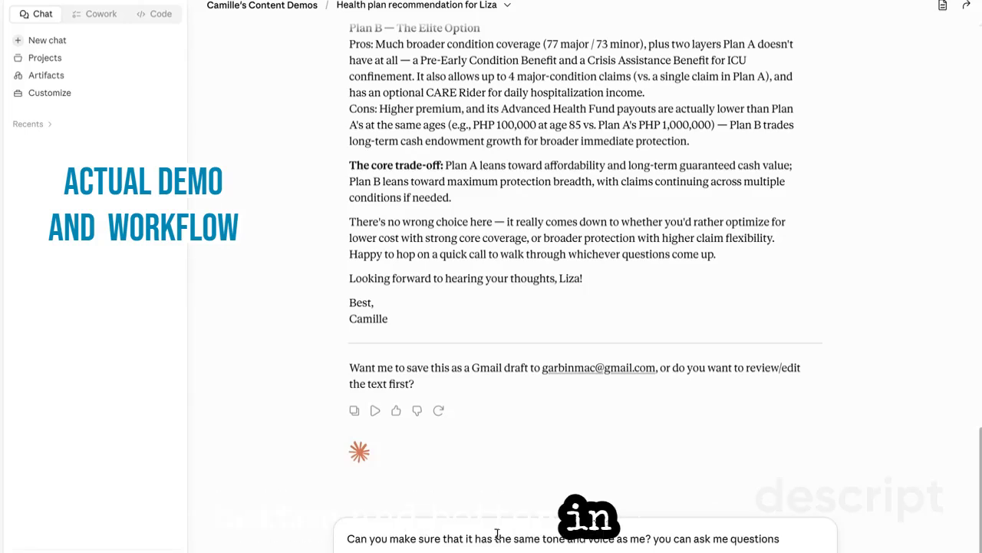
pyautogui.write('until')
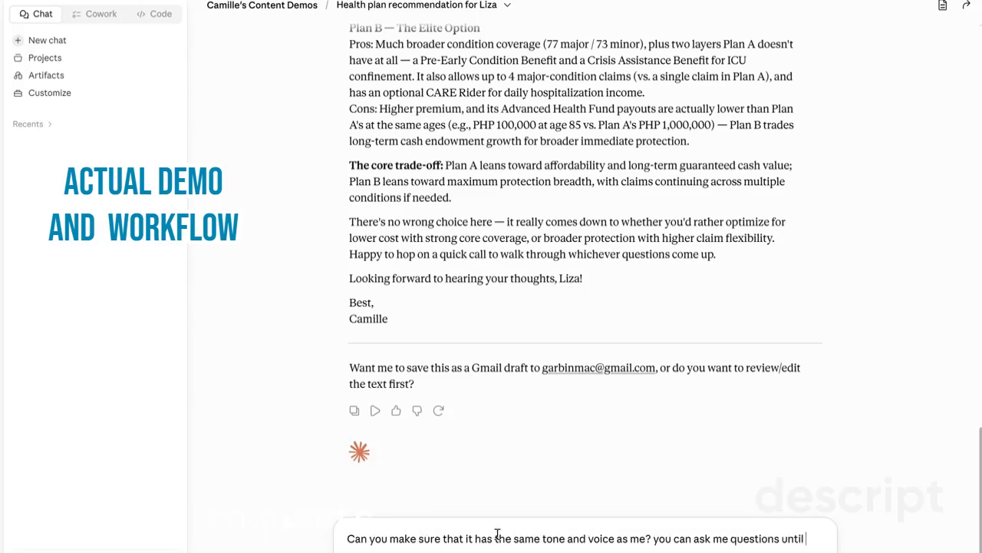
pyautogui.write(' you')
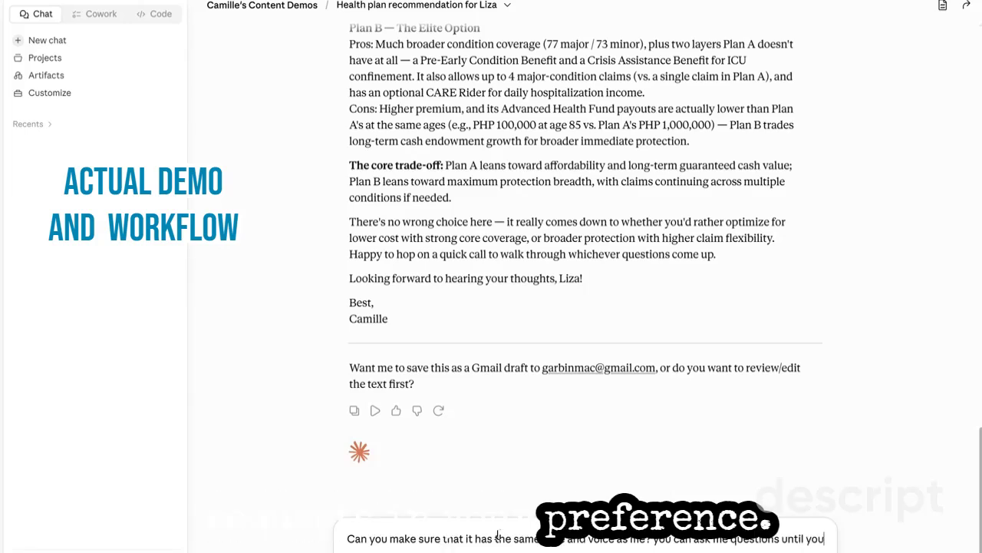
pyautogui.write('re')
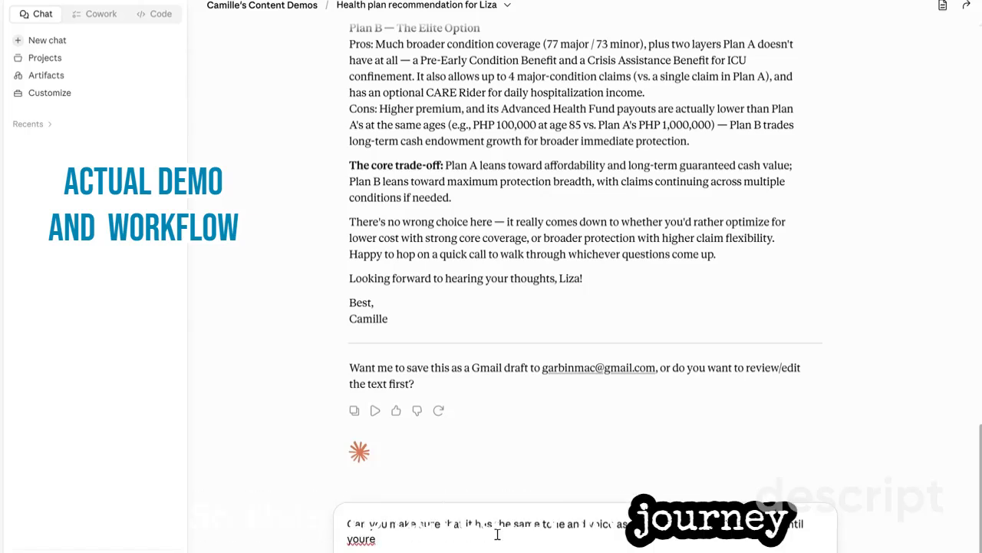
pyautogui.write(' 10 95%')
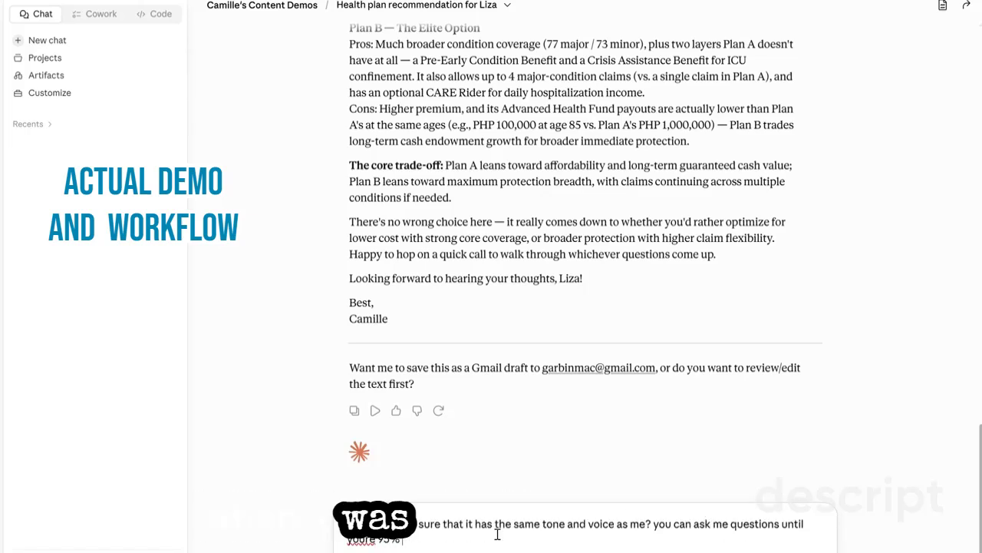
pyautogui.write(' sure')
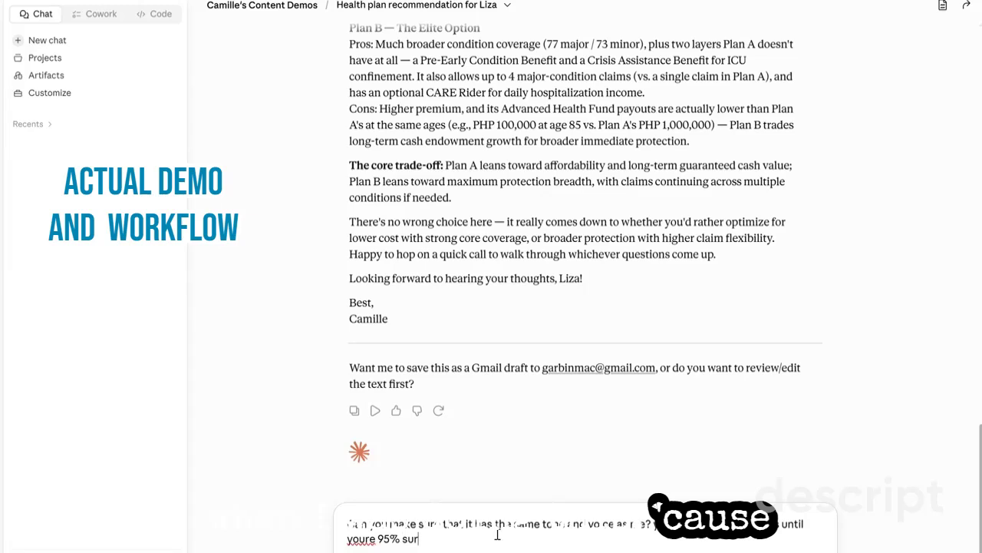
# Clear the entire unsent tone and voice request from the message
pyautogui.scroll(1, 497, 535)
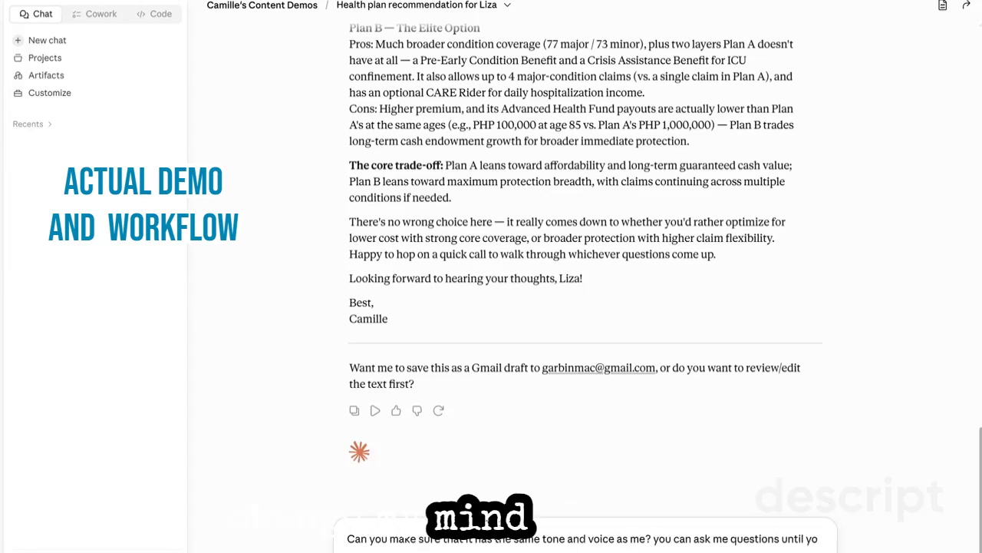
pyautogui.press('BackSpace')
pyautogui.press('BackSpace')
pyautogui.press('BackSpace')
pyautogui.press('BackSpace')
pyautogui.press('BackSpace')
pyautogui.press('BackSpace')
pyautogui.press('BackSpace')
pyautogui.press('BackSpace')
pyautogui.press('BackSpace')
pyautogui.press('BackSpace')
pyautogui.press('BackSpace')
pyautogui.press('BackSpace')
pyautogui.press('BackSpace')
pyautogui.press('BackSpace')
pyautogui.press('BackSpace')
pyautogui.press('BackSpace')
pyautogui.press('BackSpace')
pyautogui.press('BackSpace')
pyautogui.press('BackSpace')
pyautogui.press('BackSpace')
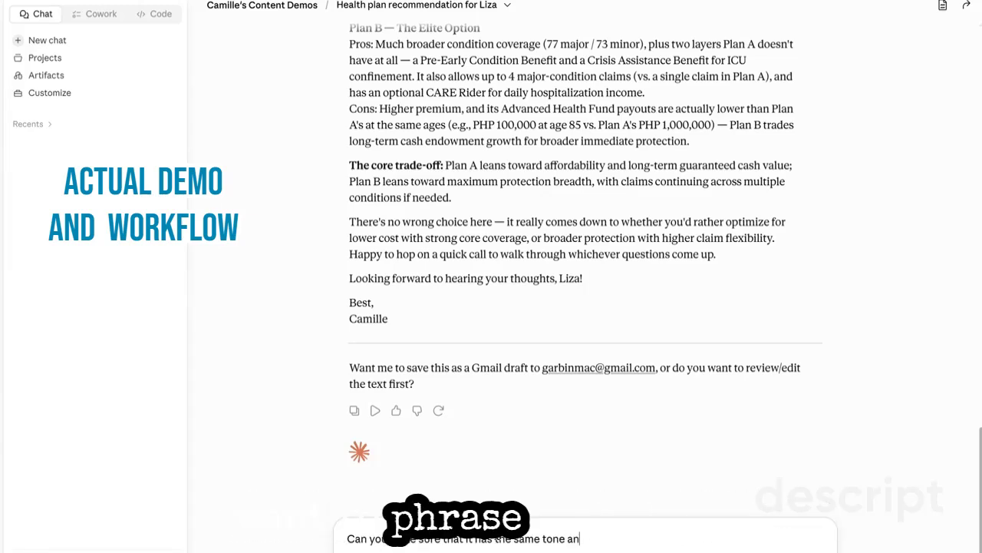
pyautogui.press('BackSpace')
pyautogui.press('BackSpace')
pyautogui.press('BackSpace')
pyautogui.press('BackSpace')
pyautogui.press('BackSpace')
pyautogui.press('BackSpace')
pyautogui.press('BackSpace')
pyautogui.press('BackSpace')
pyautogui.press('BackSpace')
pyautogui.press('BackSpace')
pyautogui.press('BackSpace')
pyautogui.press('BackSpace')
pyautogui.press('BackSpace')
pyautogui.press('BackSpace')
pyautogui.press('BackSpace')
pyautogui.press('BackSpace')
pyautogui.press('BackSpace')
pyautogui.press('BackSpace')
pyautogui.press('BackSpace')
pyautogui.press('BackSpace')
pyautogui.press('BackSpace')
pyautogui.press('BackSpace')
pyautogui.press('BackSpace')
pyautogui.press('BackSpace')
pyautogui.press('BackSpace')
pyautogui.press('BackSpace')
pyautogui.press('BackSpace')
pyautogui.press('BackSpace')
pyautogui.press('BackSpace')
pyautogui.press('BackSpace')
pyautogui.press('BackSpace')
pyautogui.press('BackSpace')
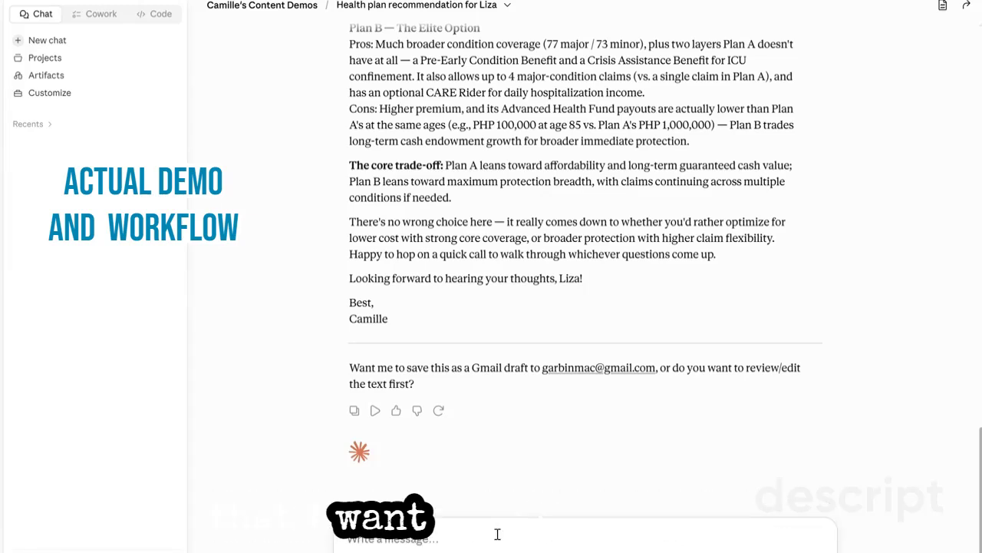
# Draft a follow-up message to Claude starting with "lets make the options more concise and easier to read"
pyautogui.scroll(2, 583, 231)
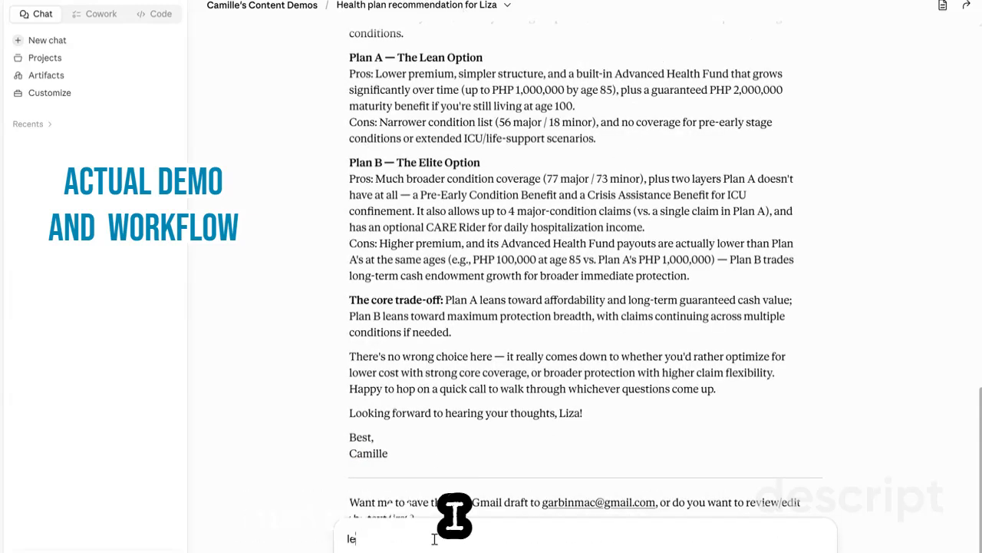
pyautogui.write('lets ')
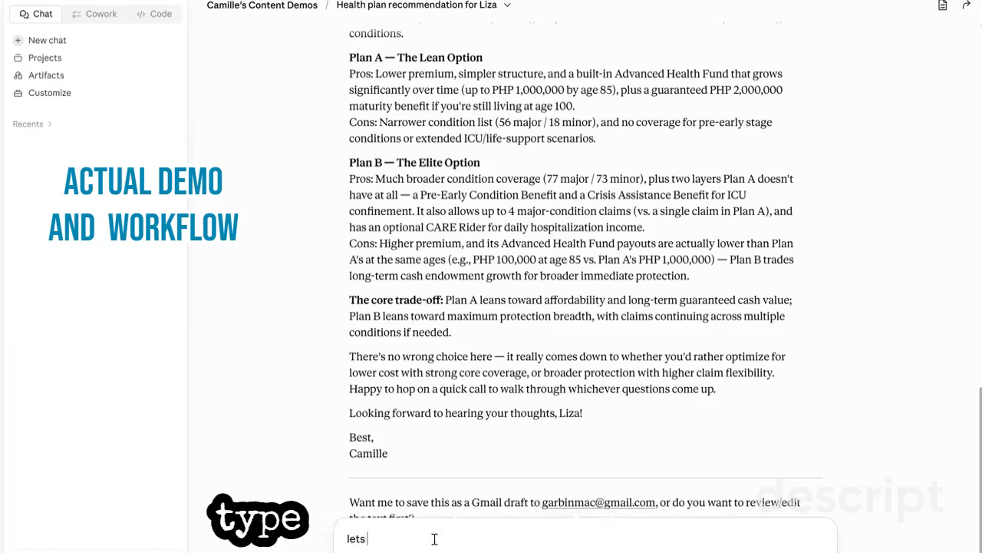
pyautogui.write('make')
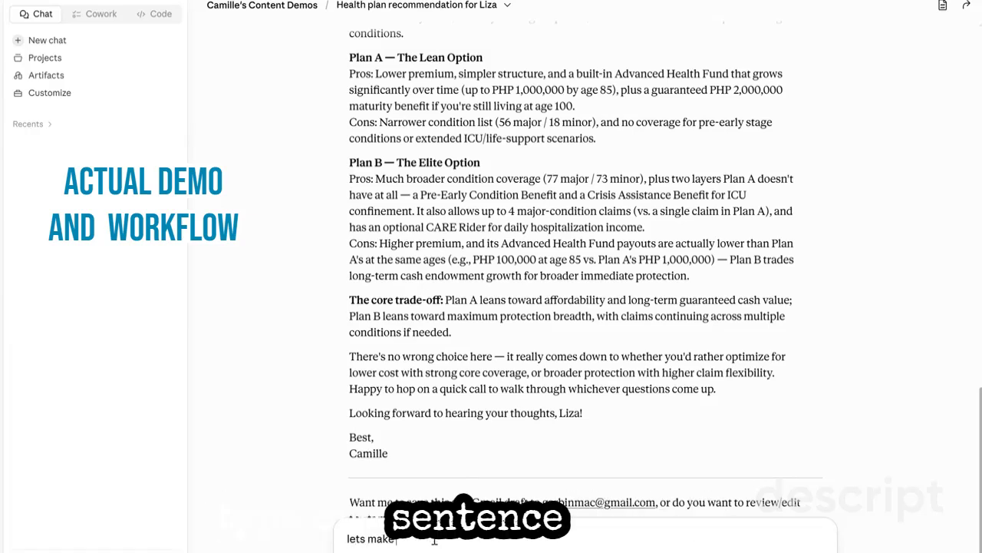
pyautogui.write(' the')
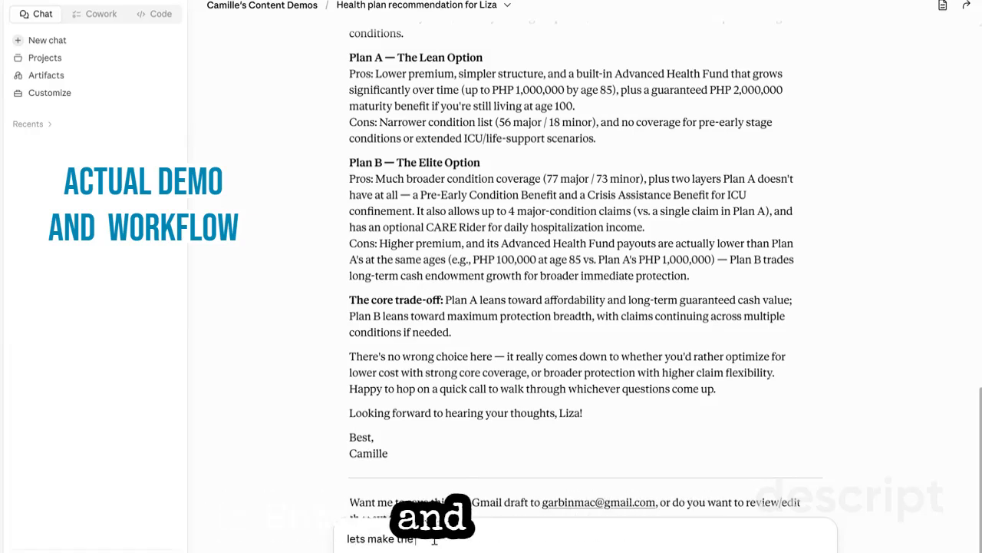
pyautogui.write(' options more cons')
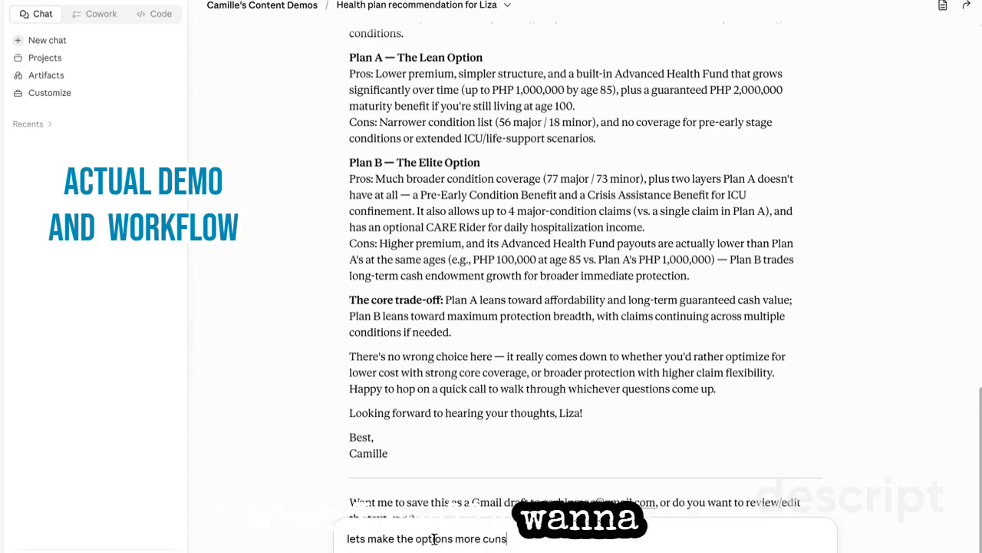
pyautogui.press('BackSpace')
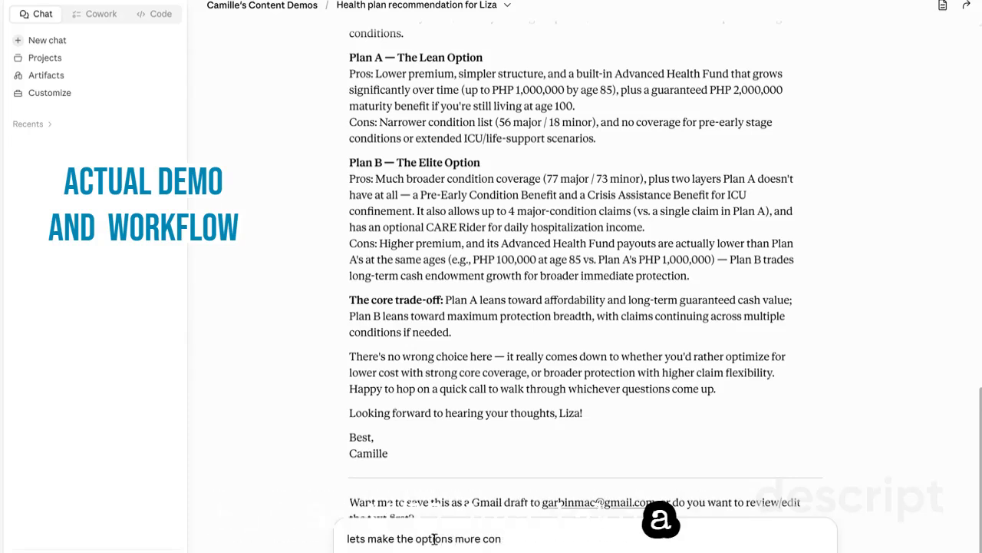
pyautogui.press('BackSpace')
pyautogui.press('BackSpace')
pyautogui.write('concise and easi')
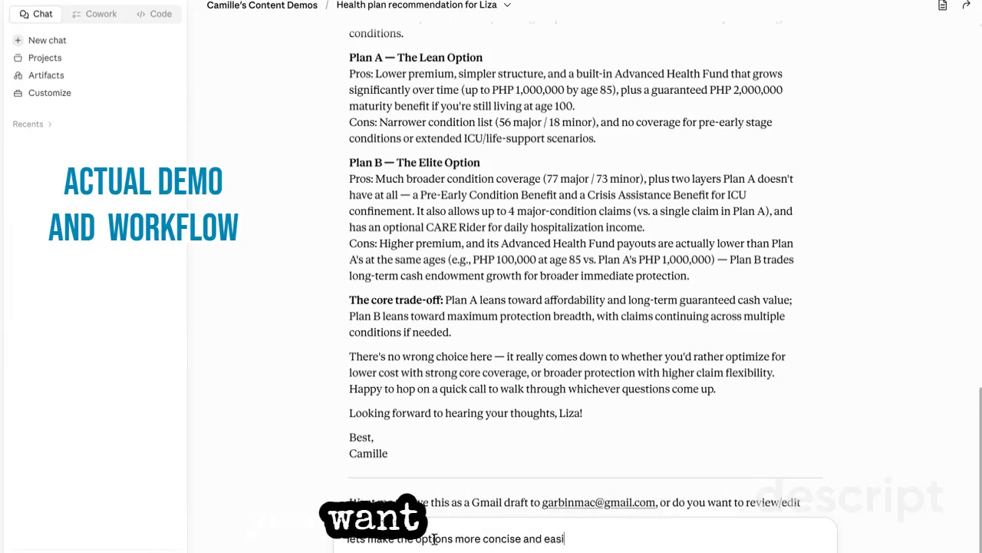
pyautogui.write('er to read')
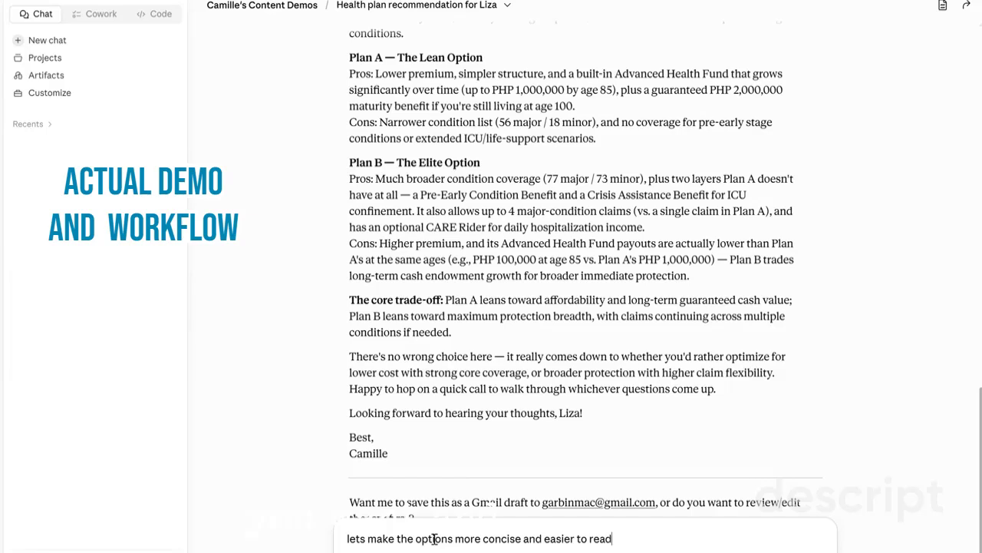
# Extend the message with "by making them in to bullet points, also can you"
pyautogui.write(' by')
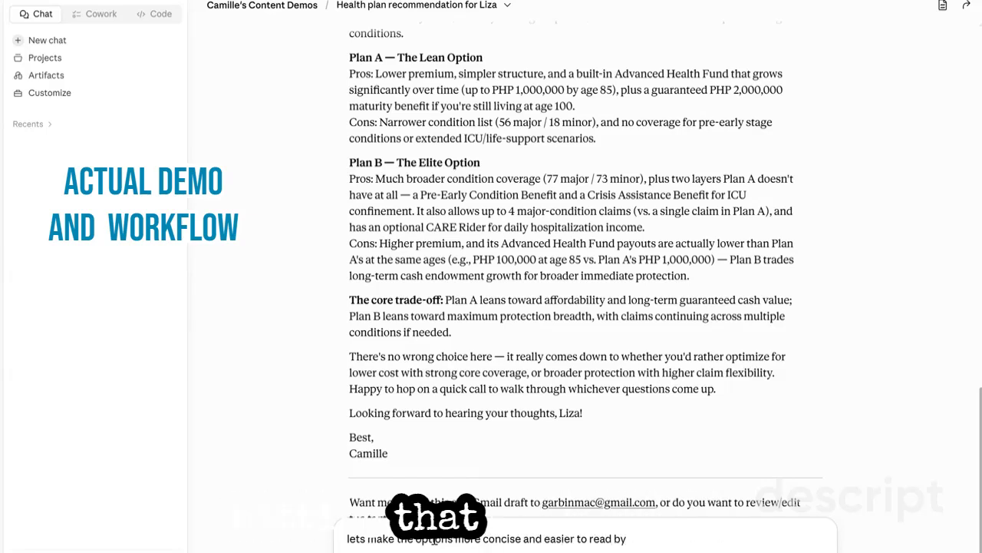
pyautogui.write(' mak')
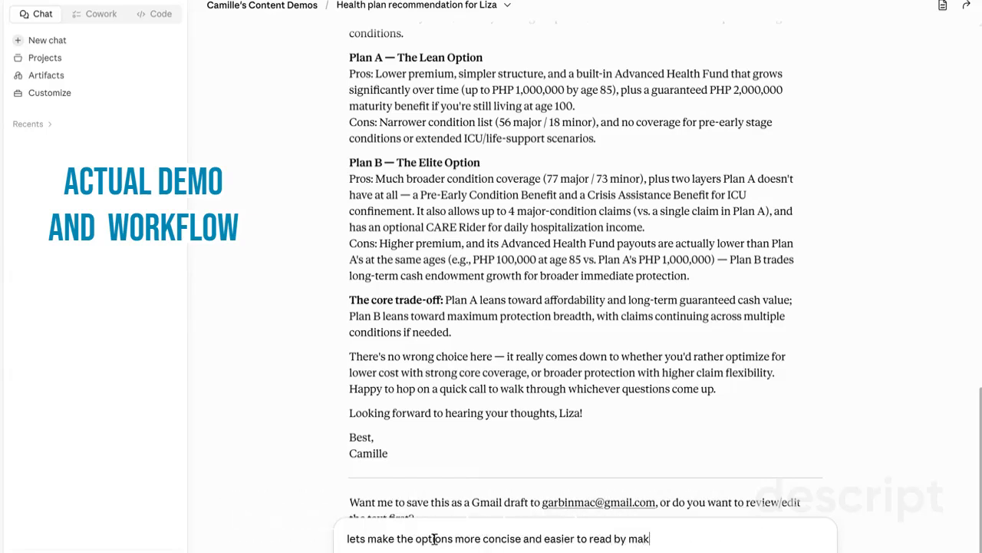
pyautogui.write('ing them in to bullet po')
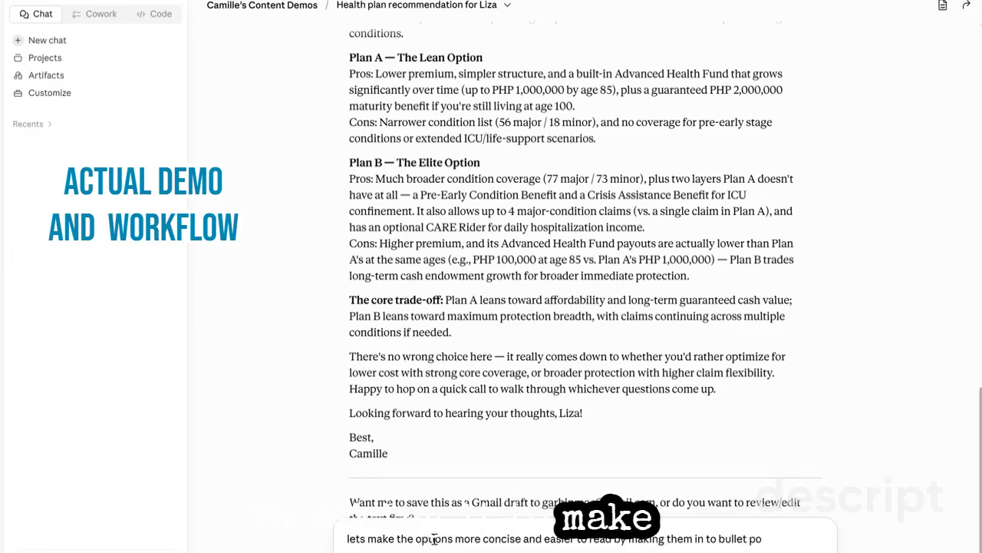
pyautogui.write('unt')
pyautogui.press('BackSpace')
pyautogui.press('BackSpace')
pyautogui.write('in')
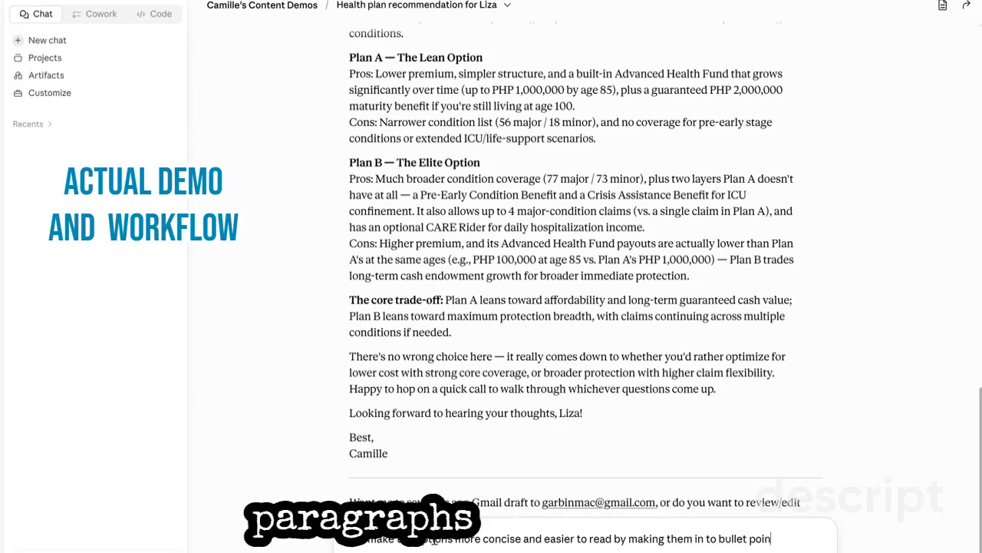
pyautogui.write('ts, also can you')
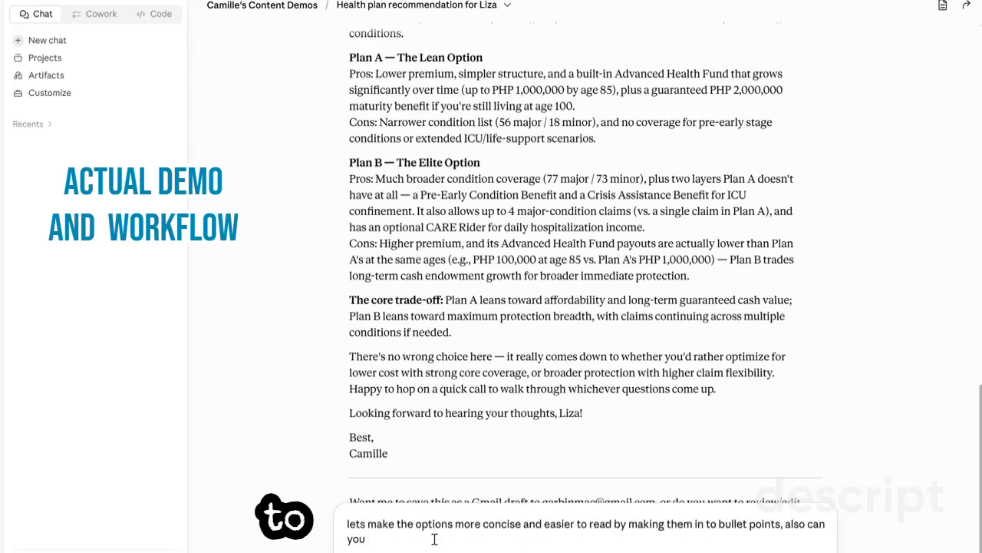
# Replace "can you" at the end of the message with "I want to make sure that the email"
pyautogui.press('BackSpace')
pyautogui.press('BackSpace')
pyautogui.press('BackSpace')
pyautogui.press('BackSpace')
pyautogui.press('BackSpace')
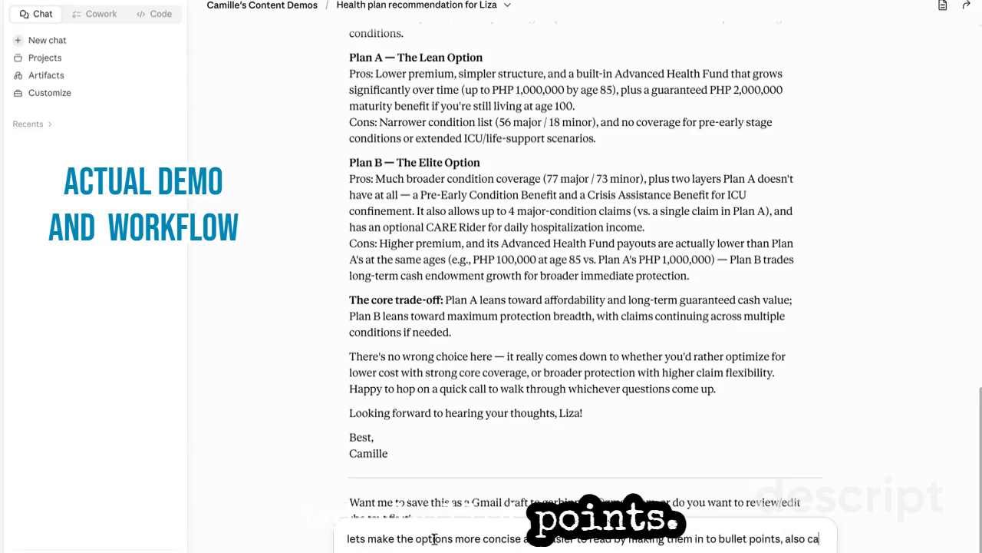
pyautogui.write('I want ')
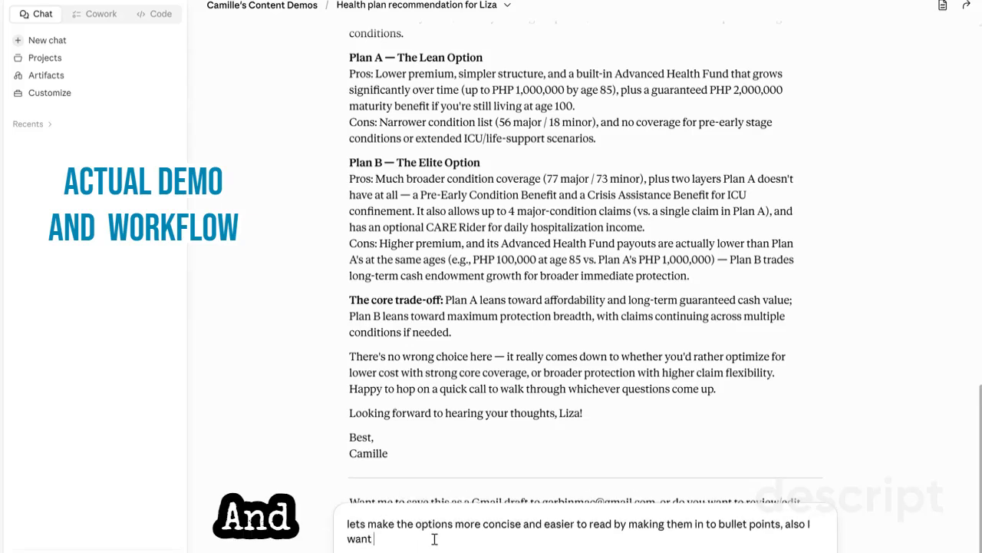
pyautogui.write('to make sure that')
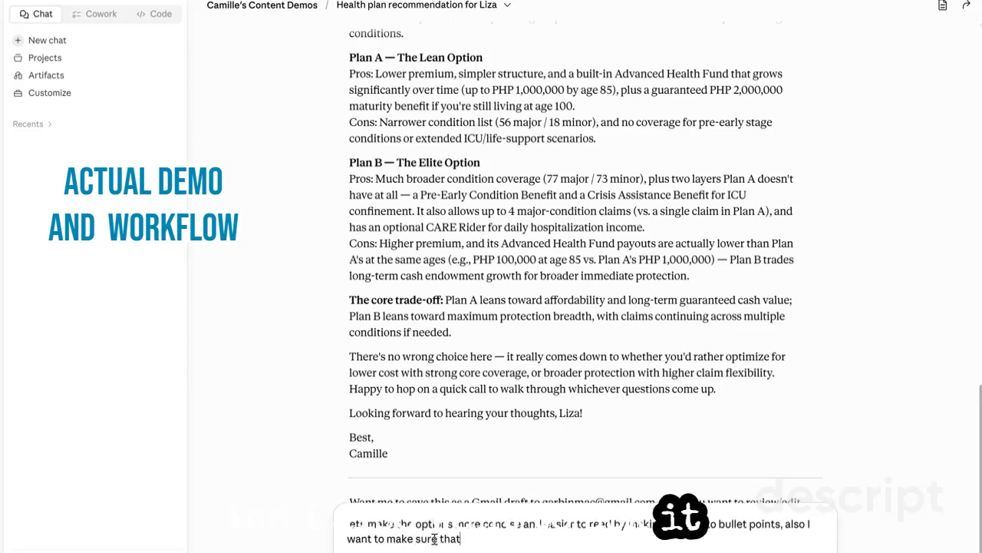
pyautogui.write(' the email ')
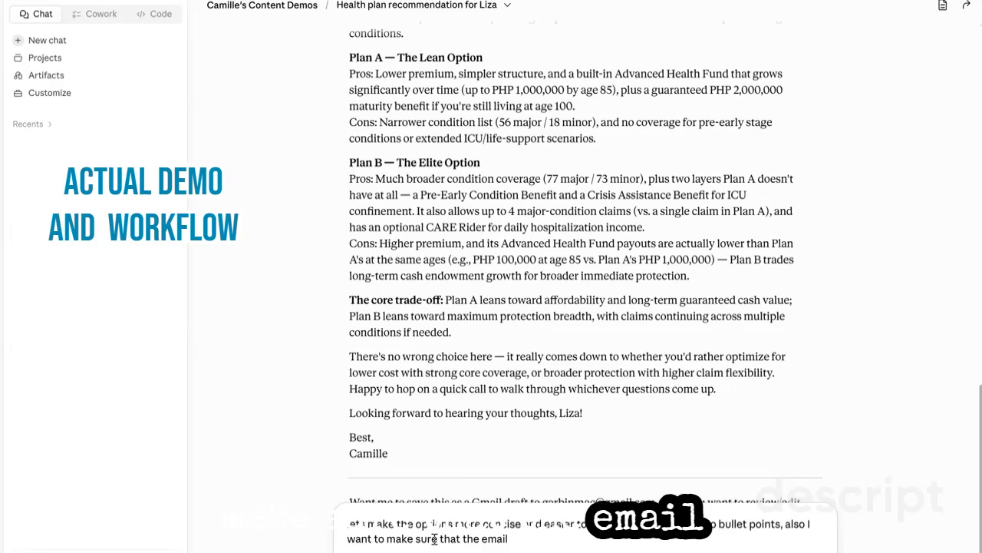
pyautogui.write('c')
pyautogui.press('BackSpace')
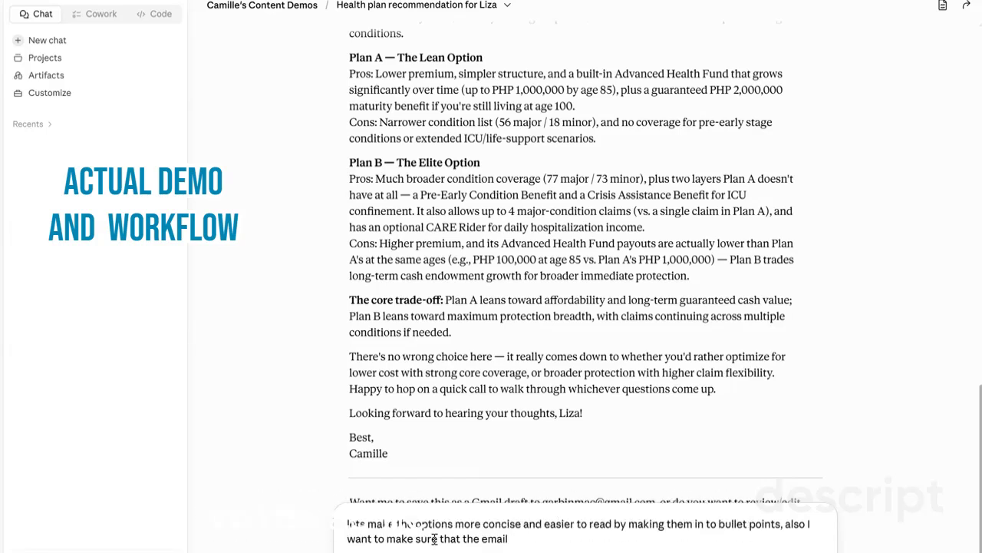
# Continue the message with "has the same tone and voice as me. Please"
pyautogui.write('soun')
pyautogui.press('BackSpace')
pyautogui.press('BackSpace')
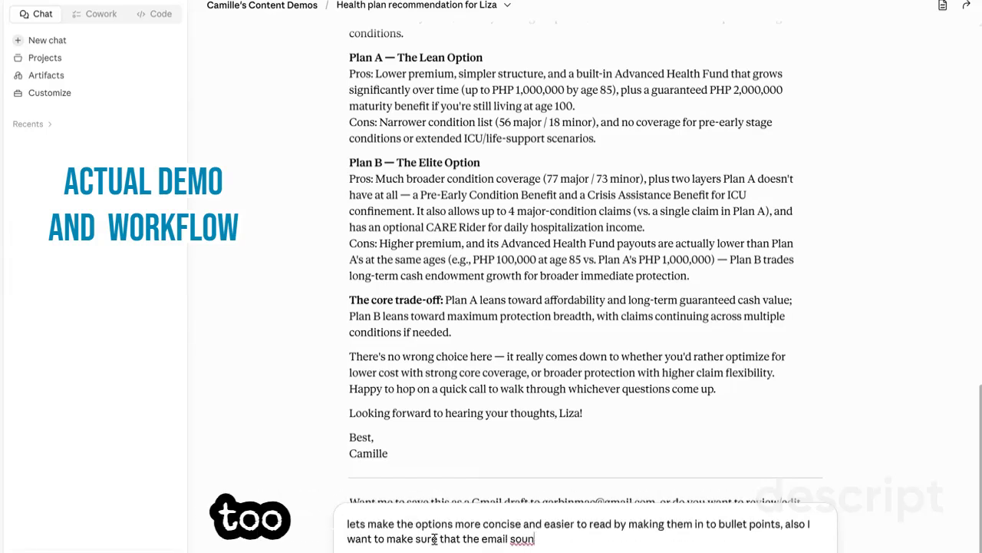
pyautogui.write('has')
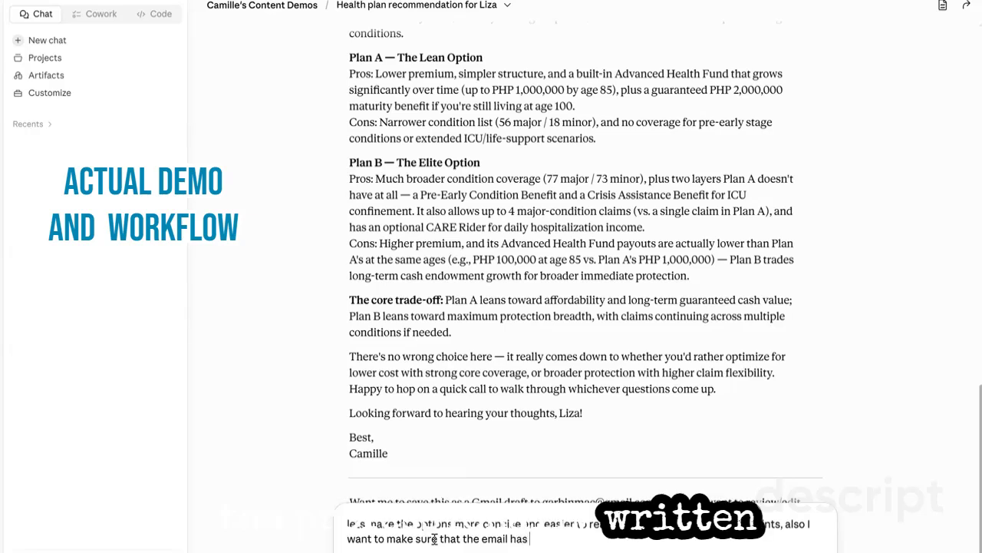
pyautogui.write(' the sa')
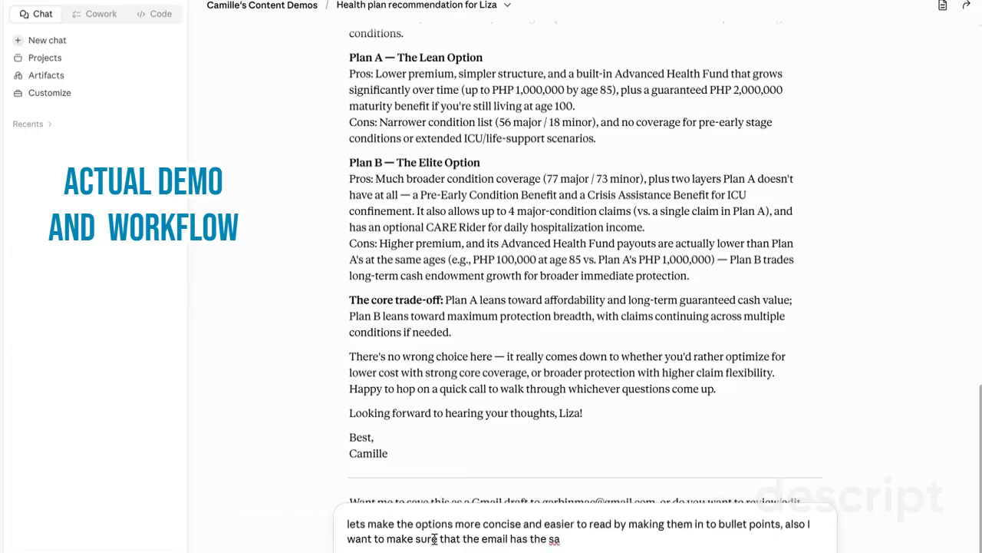
pyautogui.write('me tone an')
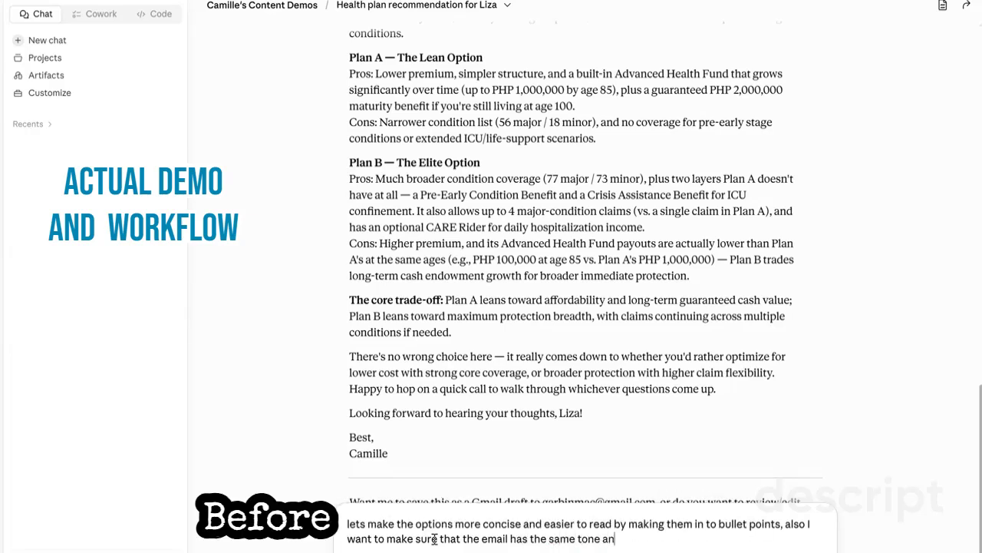
pyautogui.write('d voice as')
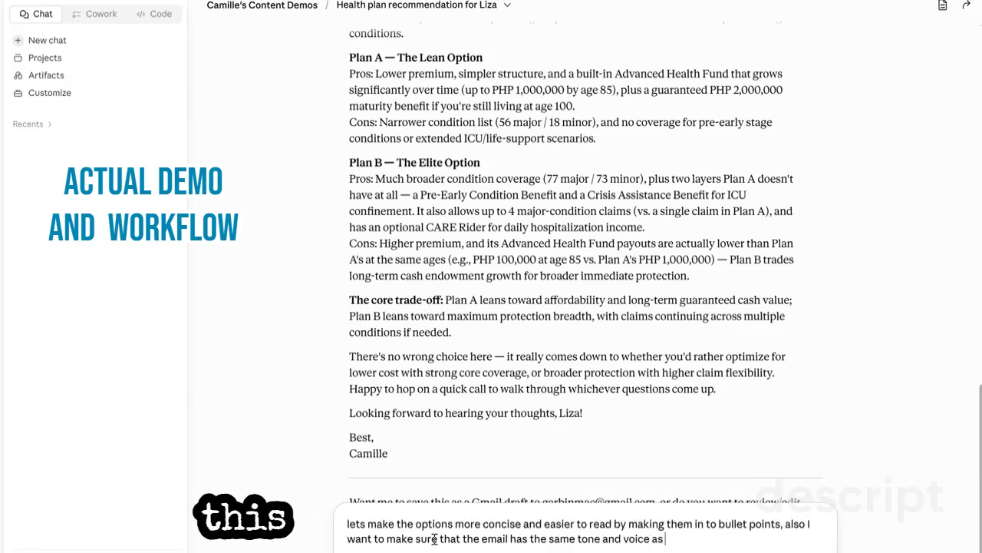
pyautogui.write(' me. Please')
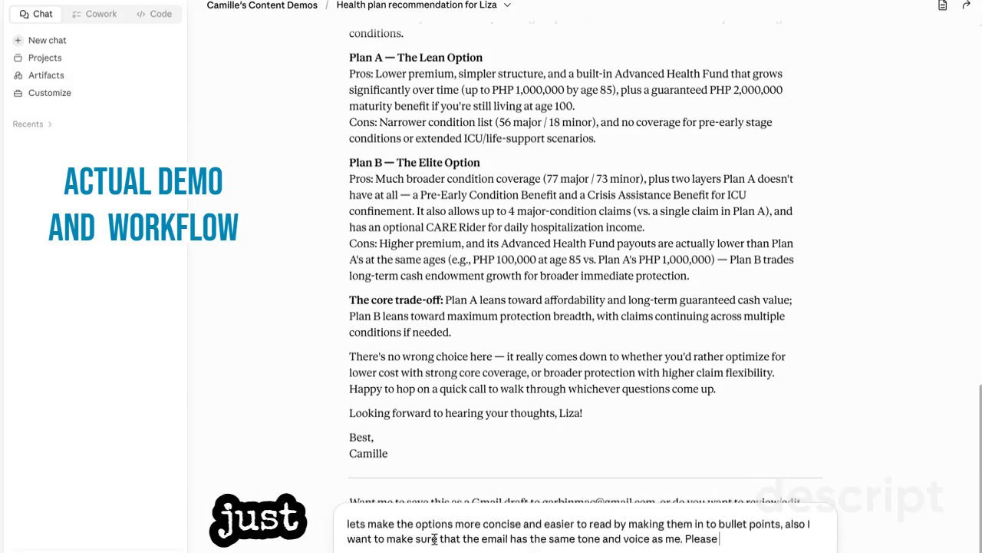
# Replace the sentence started with "Please" by "Let me know how I can show you"
pyautogui.write(' ask me')
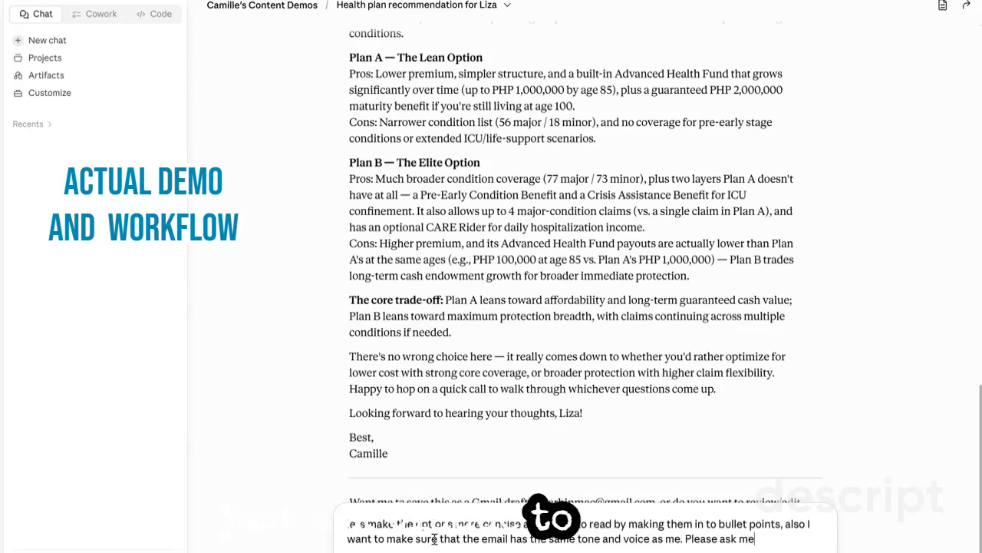
pyautogui.press('BackSpace')
pyautogui.press('BackSpace')
pyautogui.press('BackSpace')
pyautogui.press('BackSpace')
pyautogui.press('BackSpace')
pyautogui.press('BackSpace')
pyautogui.press('BackSpace')
pyautogui.press('BackSpace')
pyautogui.press('BackSpace')
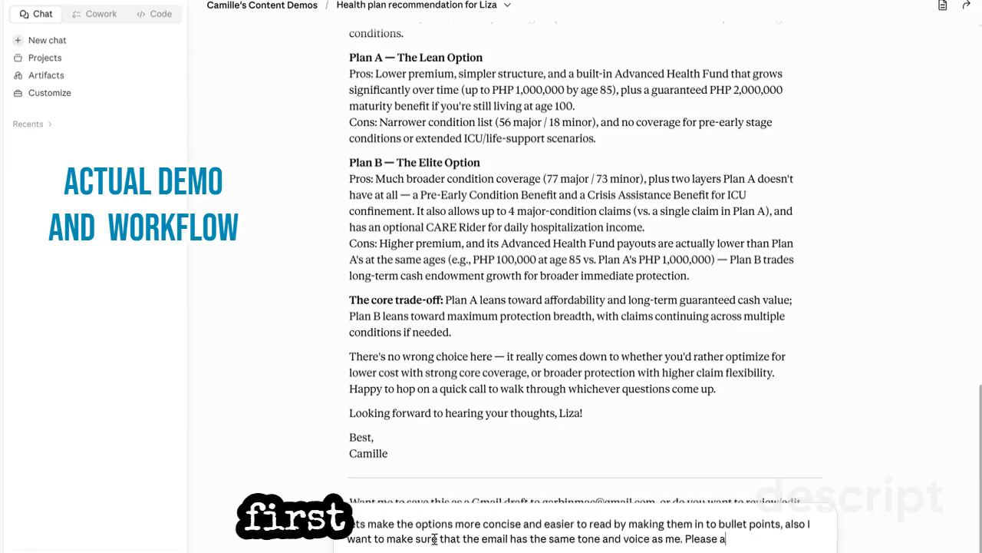
pyautogui.press('BackSpace')
pyautogui.press('BackSpace')
pyautogui.press('BackSpace')
pyautogui.press('BackSpace')
pyautogui.write('Let me know how I')
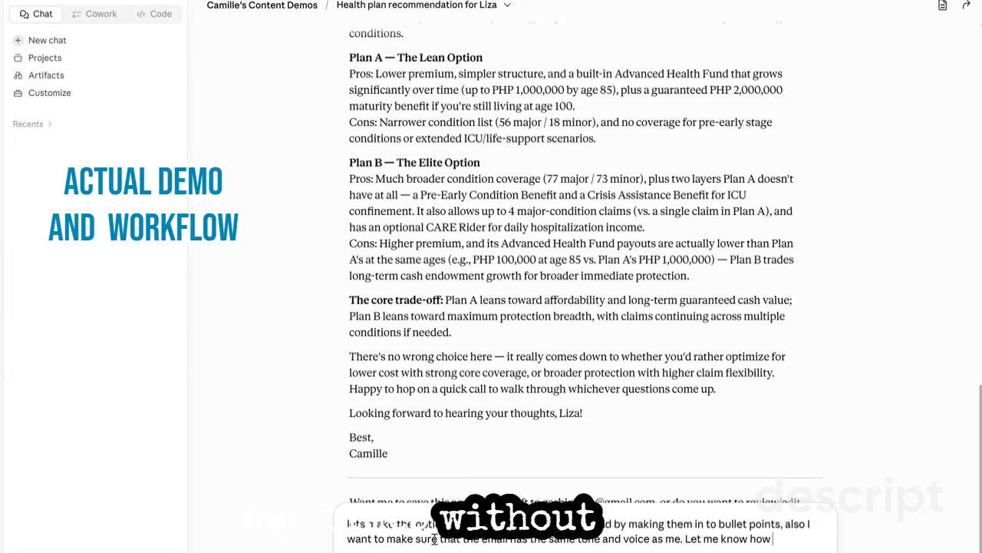
pyautogui.write(' can')
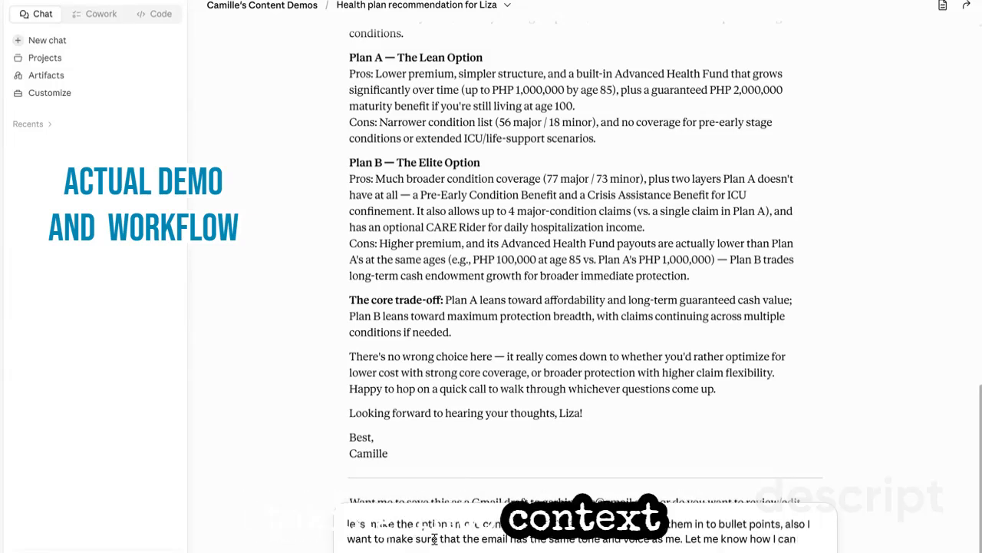
pyautogui.write(' show')
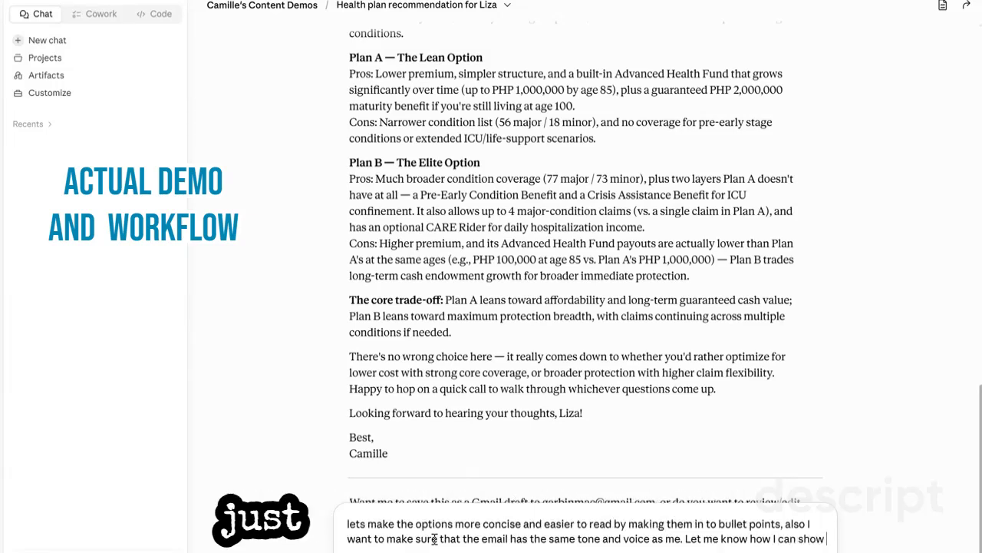
pyautogui.write(' you')
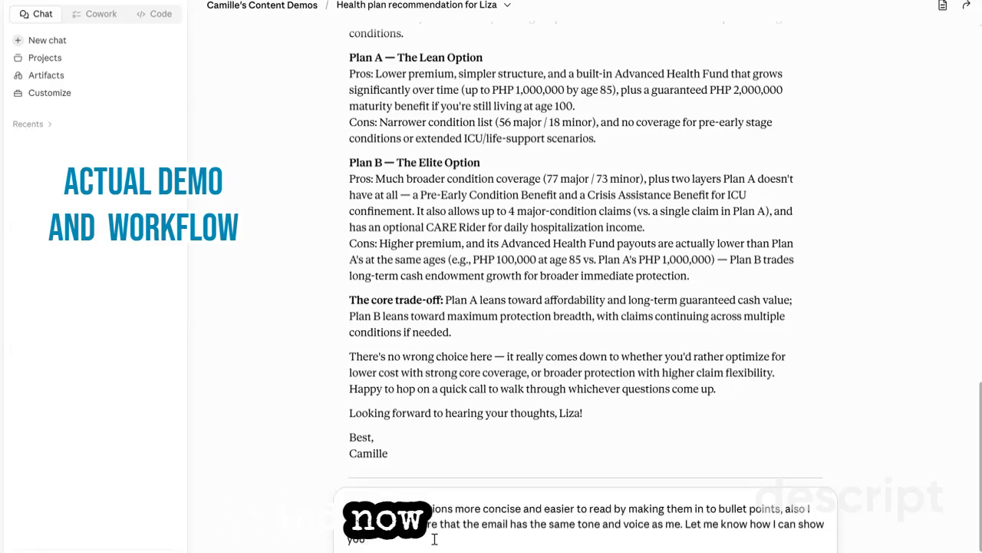
pyautogui.write(' what')
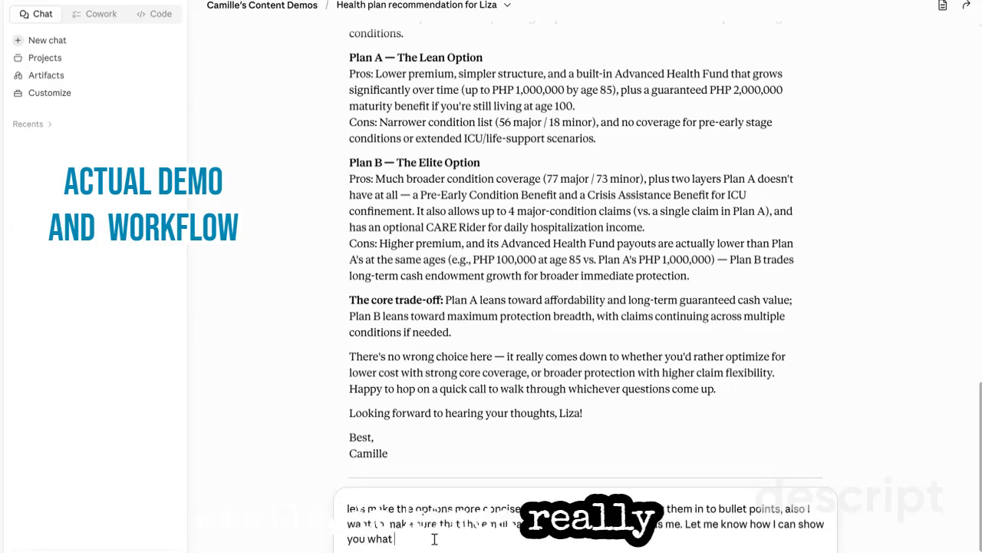
pyautogui.press('BackSpace')
pyautogui.press('BackSpace')
pyautogui.press('BackSpace')
pyautogui.press('BackSpace')
pyautogui.press('BackSpace')
pyautogui.press('BackSpace')
pyautogui.press('BackSpace')
pyautogui.press('BackSpace')
pyautogui.press('BackSpace')
pyautogui.press('BackSpace')
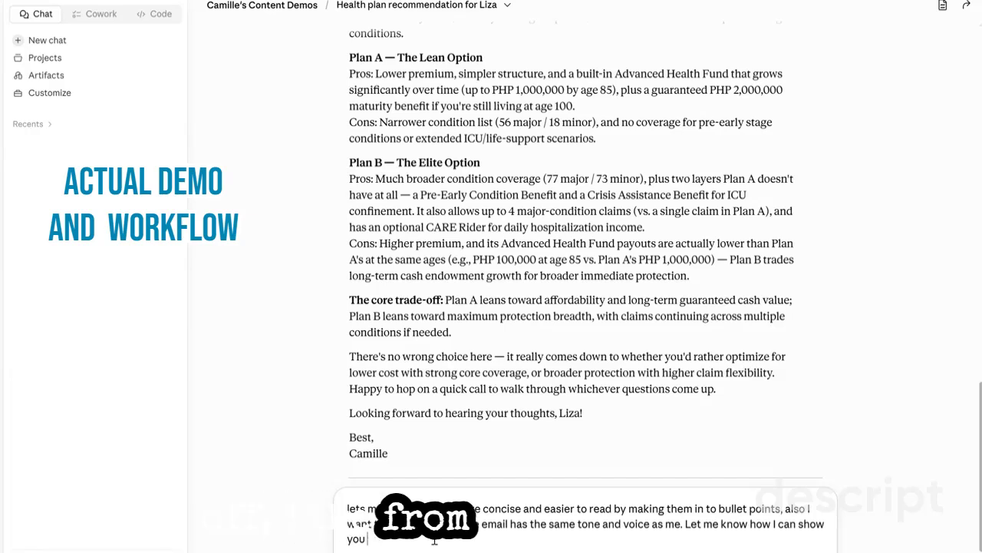
pyautogui.press('BackSpace')
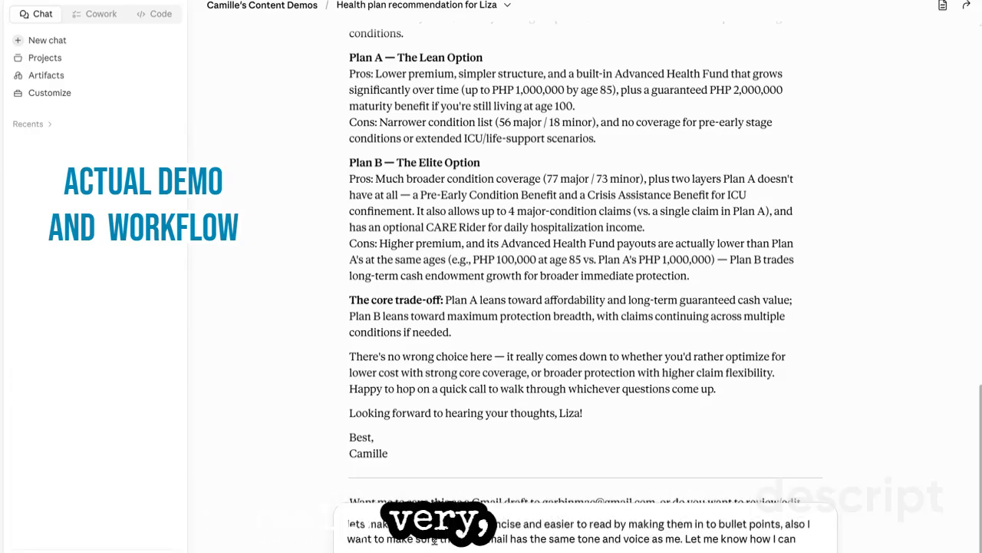
pyautogui.write('sh')
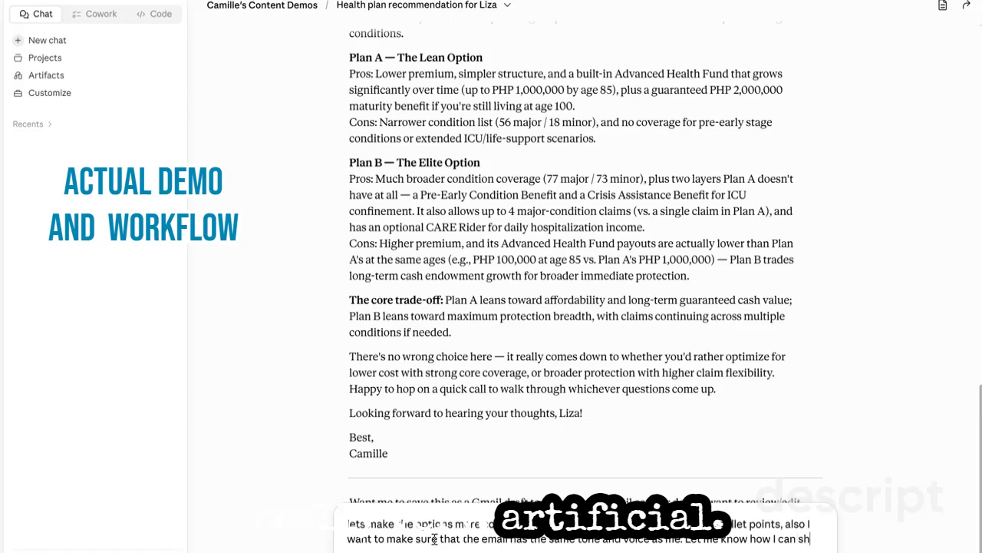
pyautogui.write('ow you')
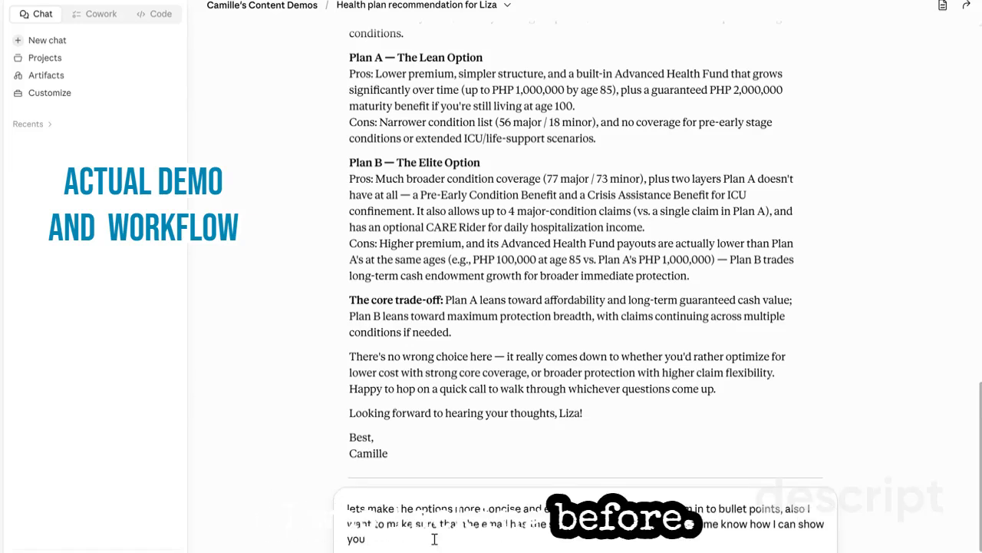
# Complete the message with "my voice and tone. I want to make it sound human and from me." and send it
pyautogui.write(' my voice and tone. I dont want i')
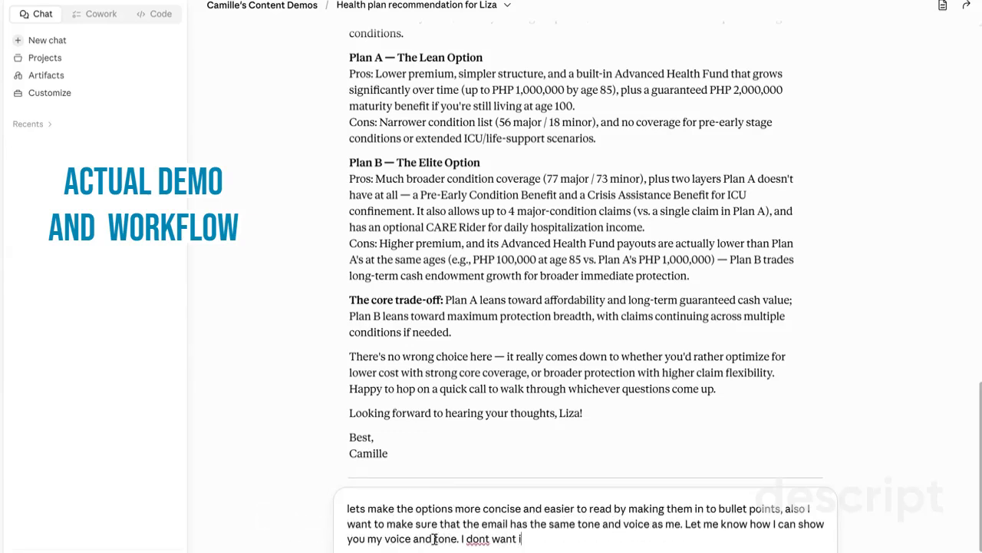
pyautogui.write('t to sound')
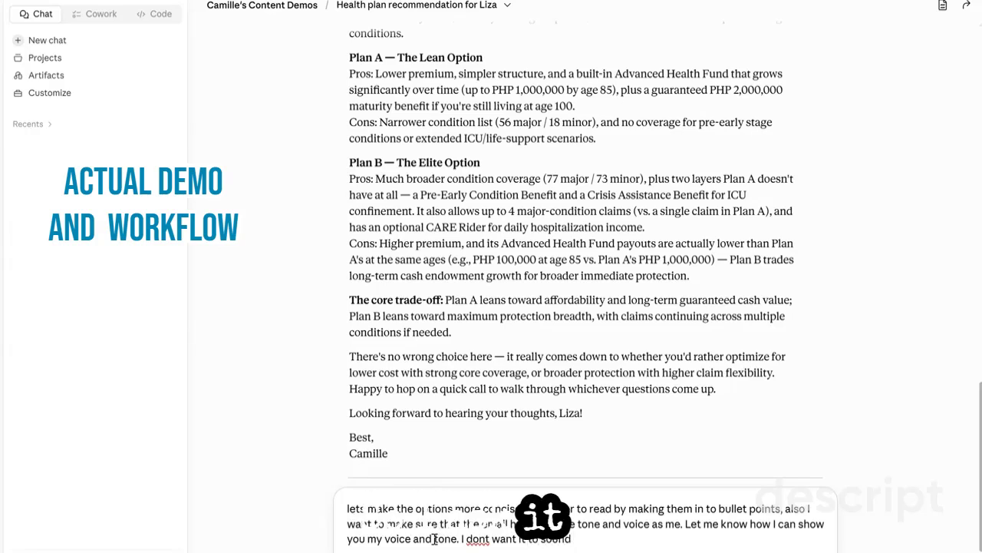
pyautogui.press('BackSpace')
pyautogui.press('BackSpace')
pyautogui.press('BackSpace')
pyautogui.press('BackSpace')
pyautogui.press('BackSpace')
pyautogui.press('BackSpace')
pyautogui.press('BackSpace')
pyautogui.press('BackSpace')
pyautogui.press('BackSpace')
pyautogui.press('BackSpace')
pyautogui.press('BackSpace')
pyautogui.press('BackSpace')
pyautogui.press('BackSpace')
pyautogui.press('BackSpace')
pyautogui.press('BackSpace')
pyautogui.press('BackSpace')
pyautogui.press('BackSpace')
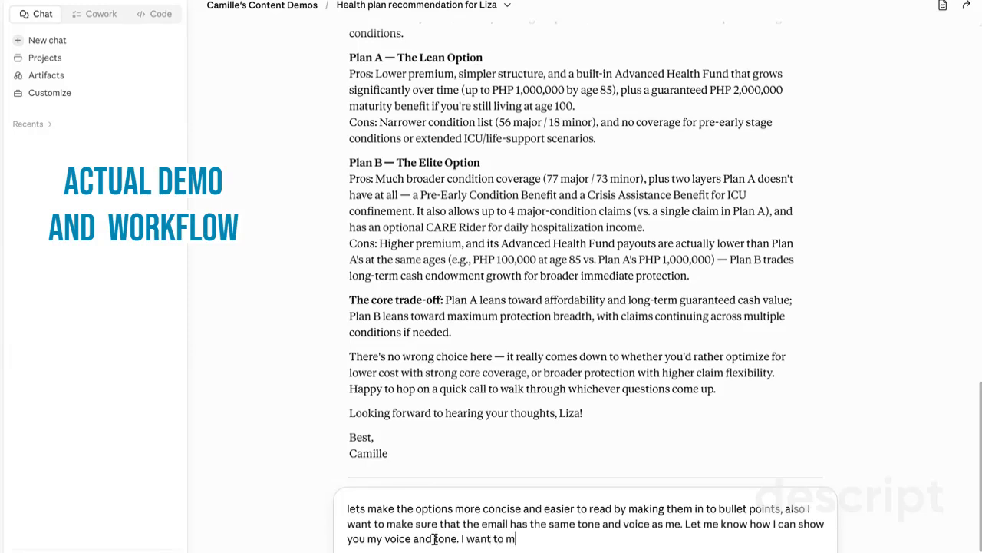
pyautogui.write('human and from me.')
pyautogui.press('Return')
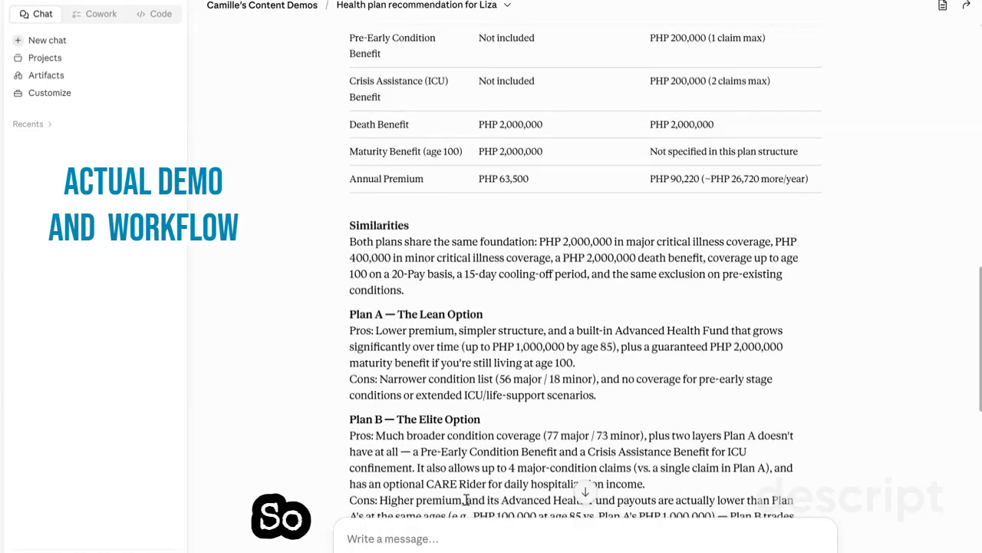
# Answer the question about sharing the voice and tone with "Both — paste examples AND answer questions"
pyautogui.scroll(2, 762, 157)
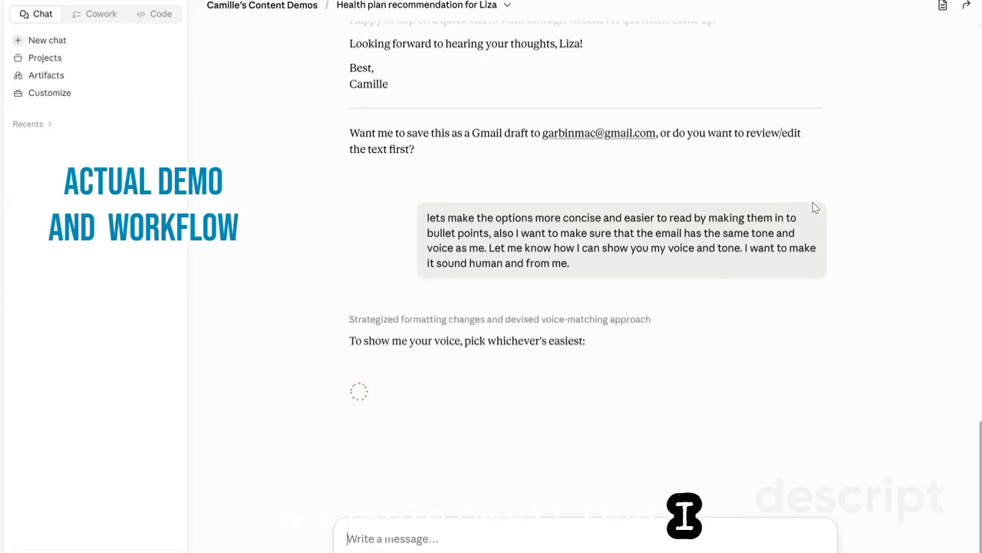
pyautogui.scroll(-1, 811, 207)
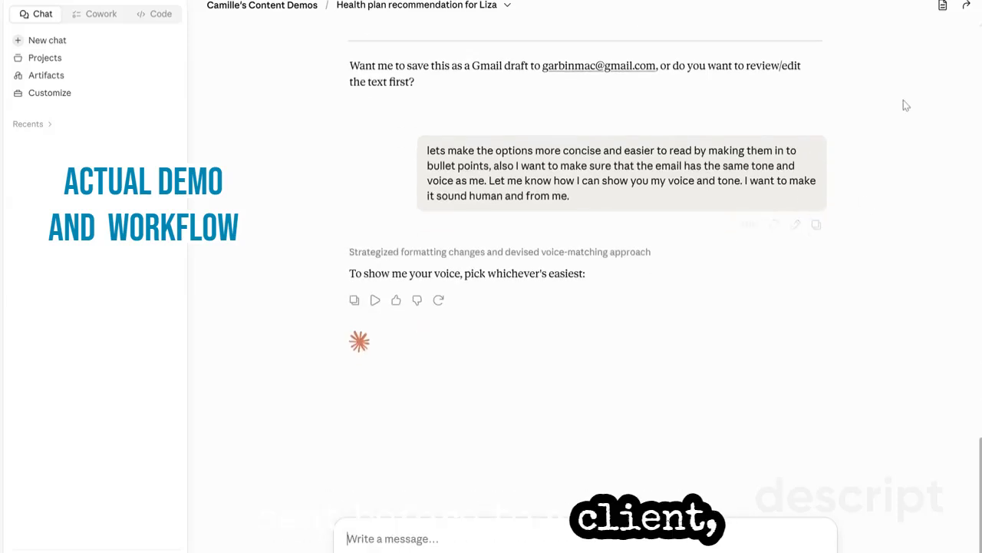
pyautogui.scroll(-1, 773, 231)
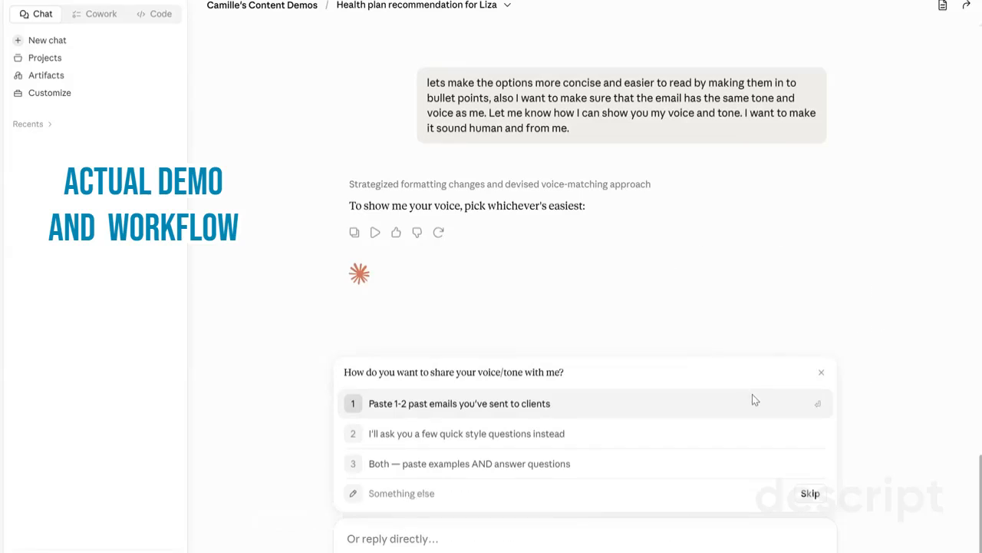
pyautogui.click(730, 463)
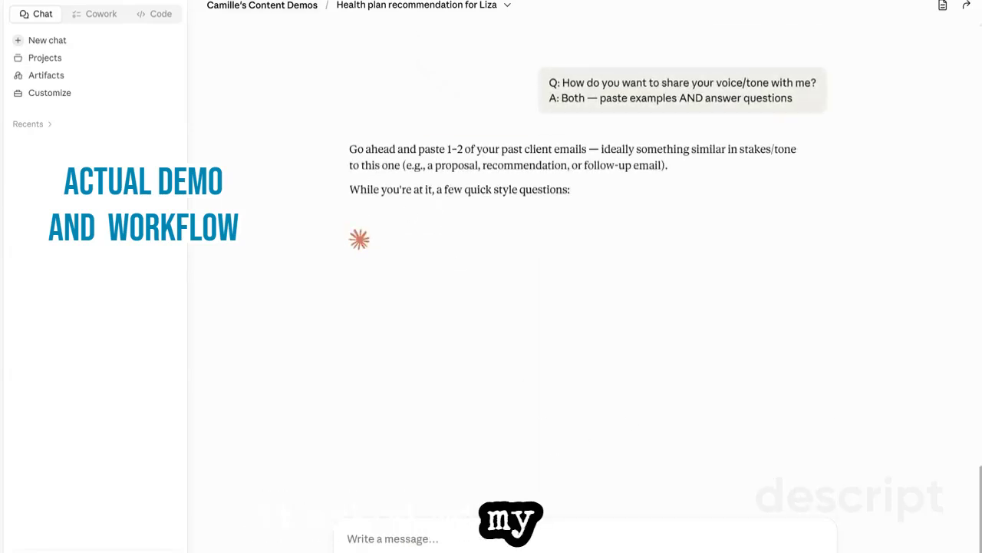
# Attach the file "Sample Email — SecureWell (Fully Anonymized, Video 2)" from the Claude Demo Materials folder to the reply
pyautogui.click(358, 551)
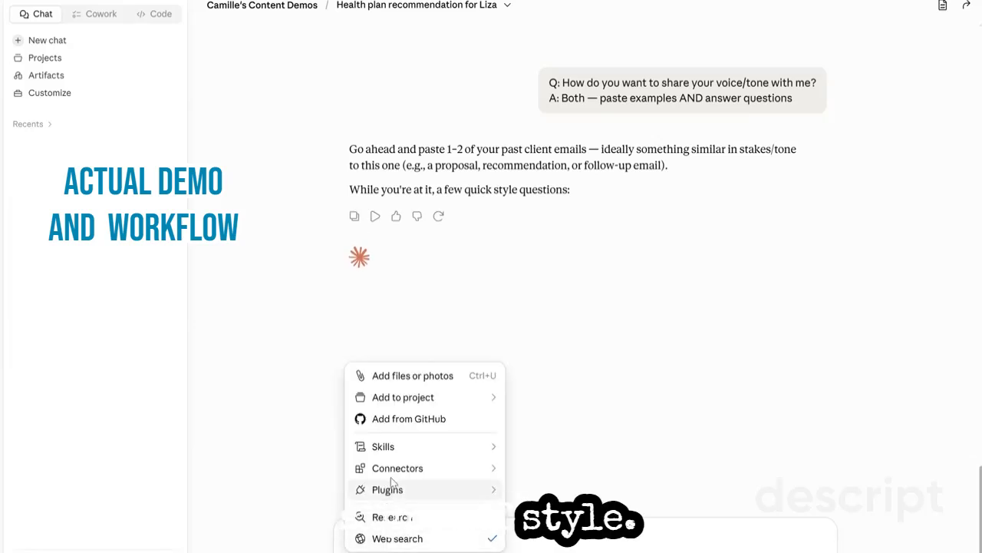
pyautogui.click(405, 380)
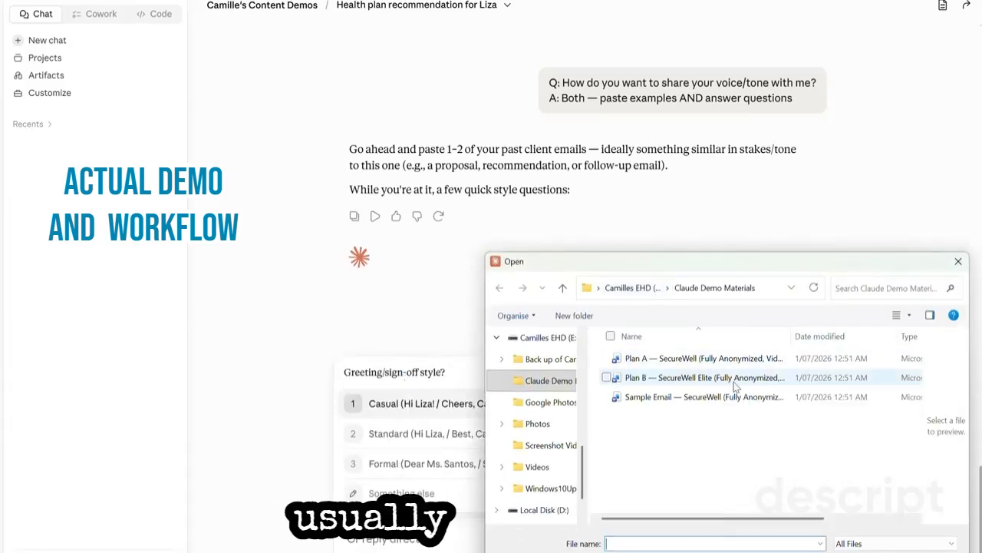
pyautogui.click(735, 397)
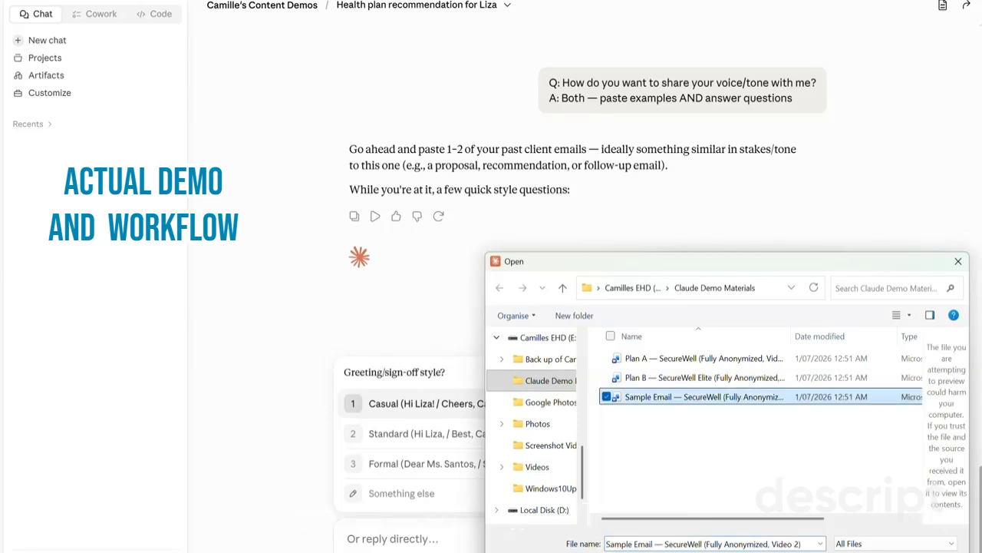
pyautogui.click(865, 552)
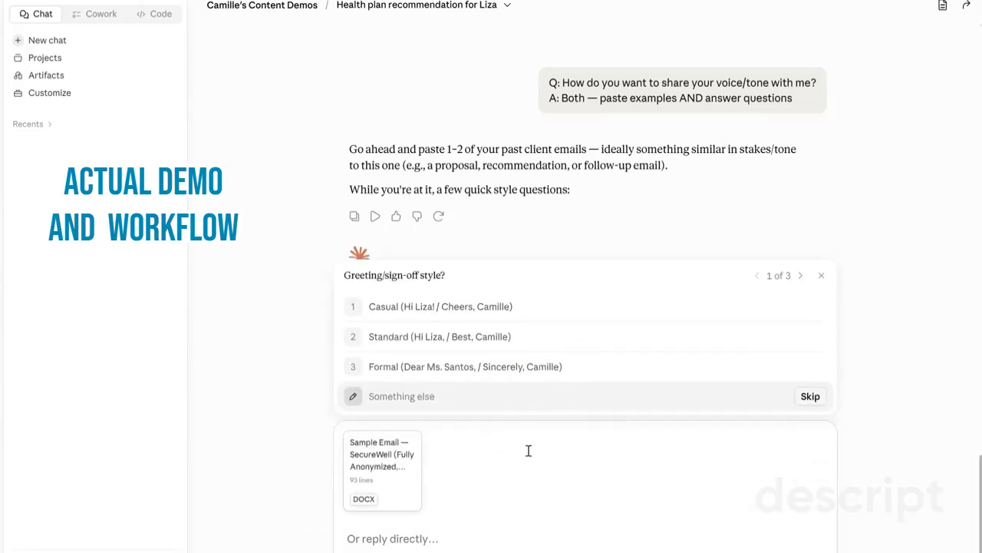
# Answer the style questions with the Standard greeting, Mix of both and Light Taglish, and send the attached sample email
pyautogui.click(491, 336)
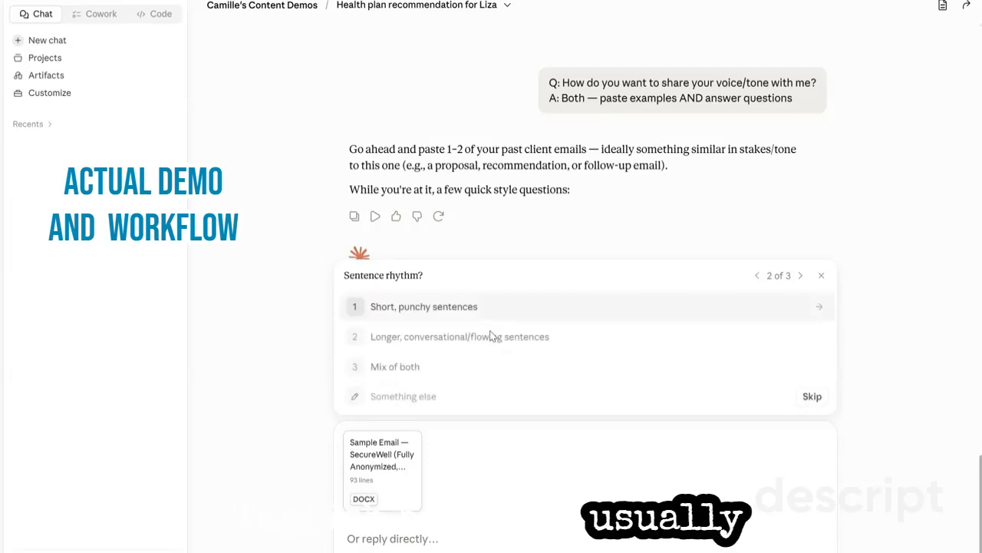
pyautogui.click(600, 366)
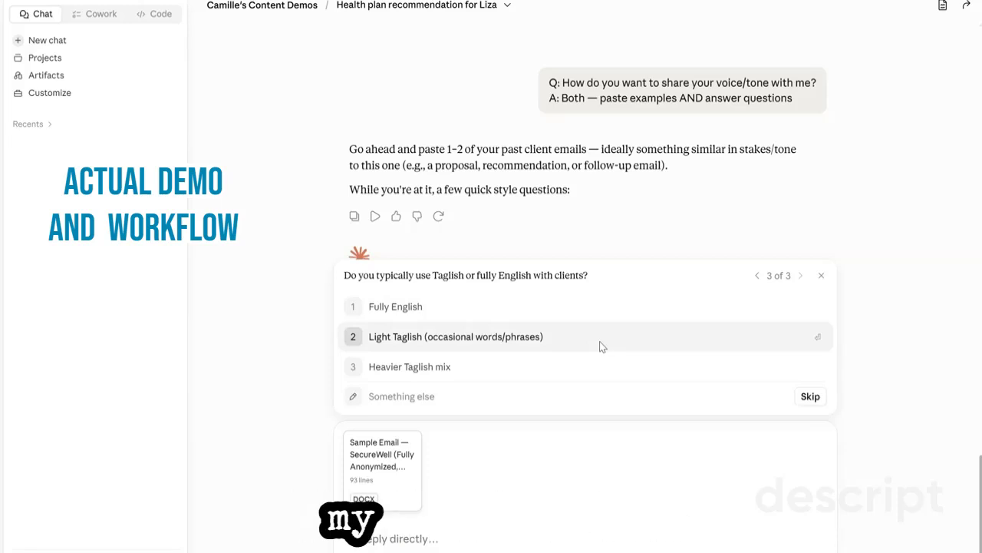
pyautogui.click(600, 343)
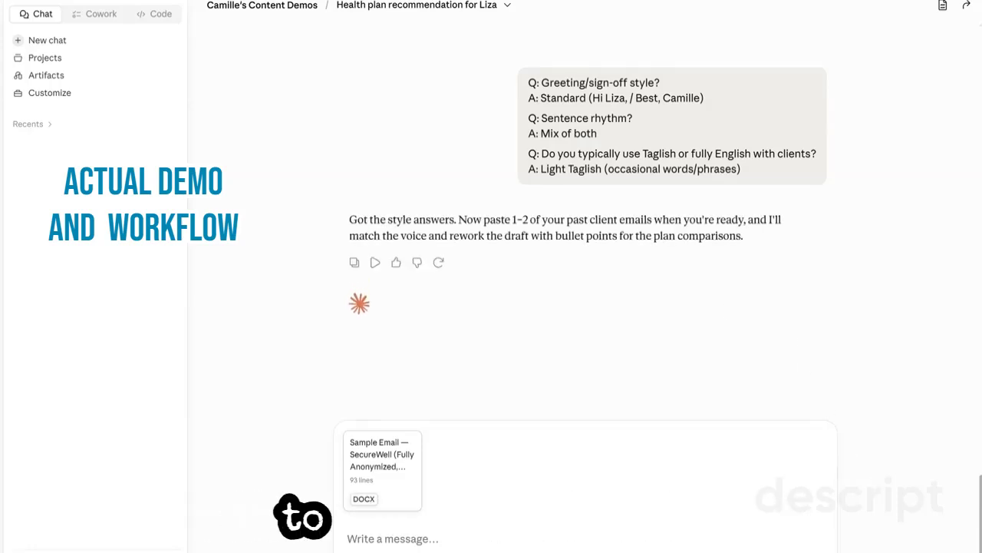
pyautogui.press('Return')
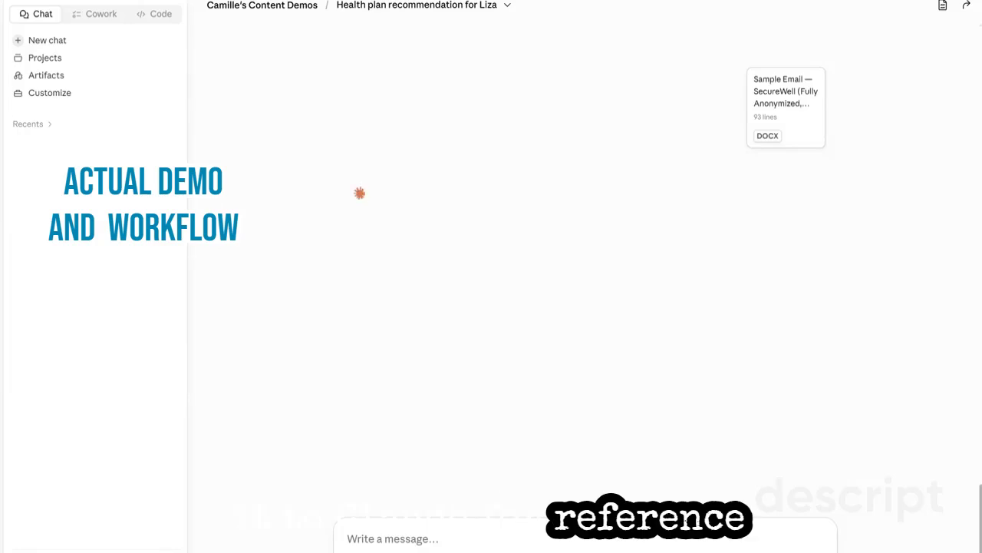
# Compare the rewritten email's introduction and Plan A bullets with the table layout of the earlier draft
pyautogui.scroll(3, 585, 277)
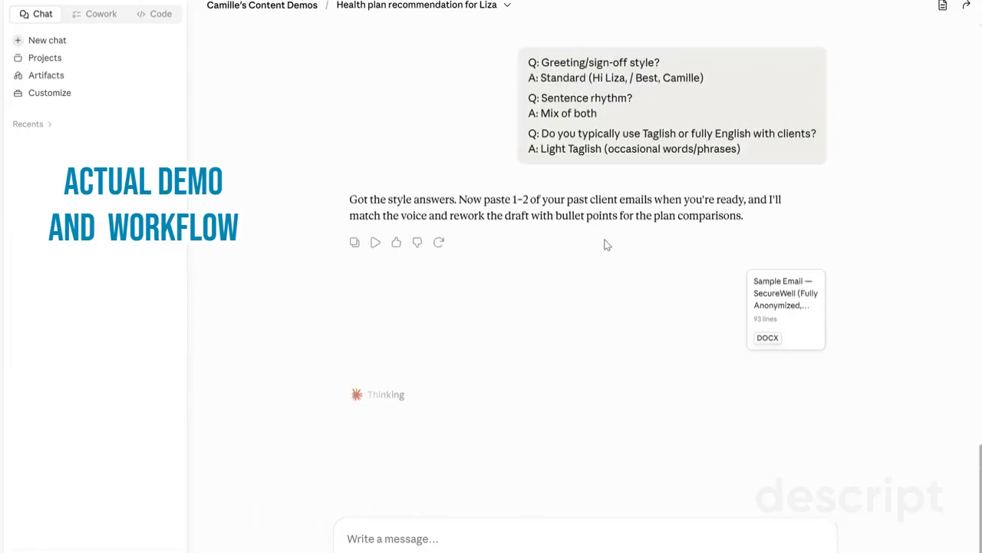
pyautogui.scroll(-1, 607, 245)
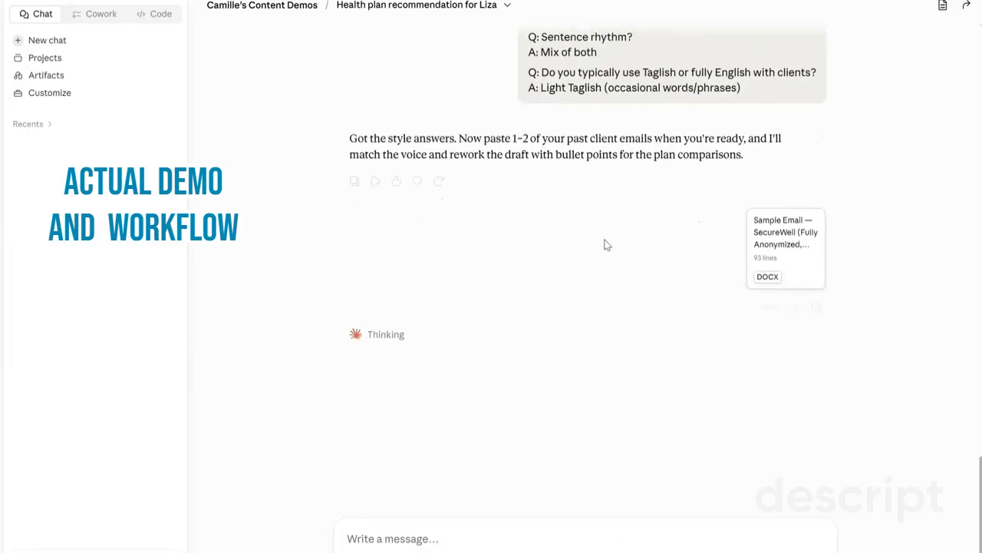
pyautogui.scroll(1, 607, 245)
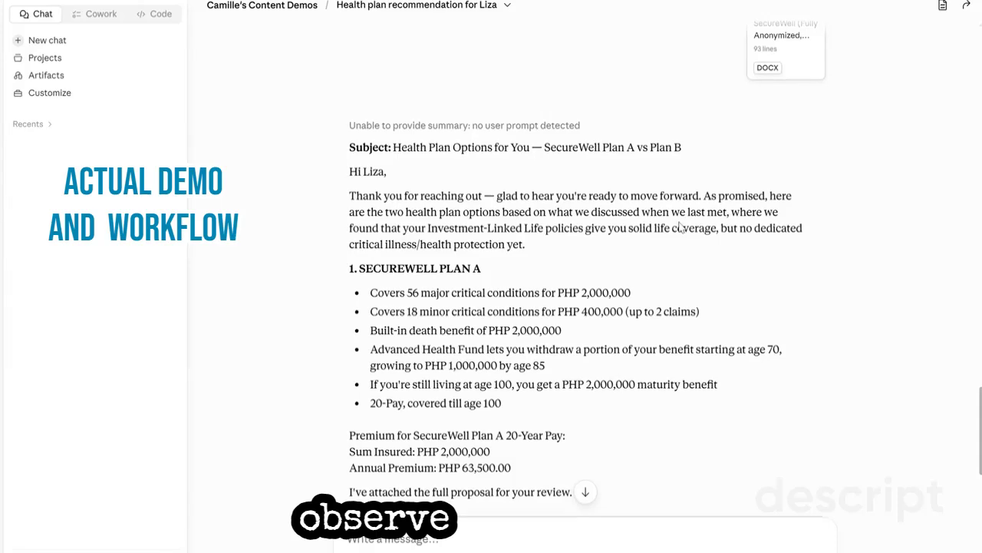
pyautogui.scroll(-1, 680, 224)
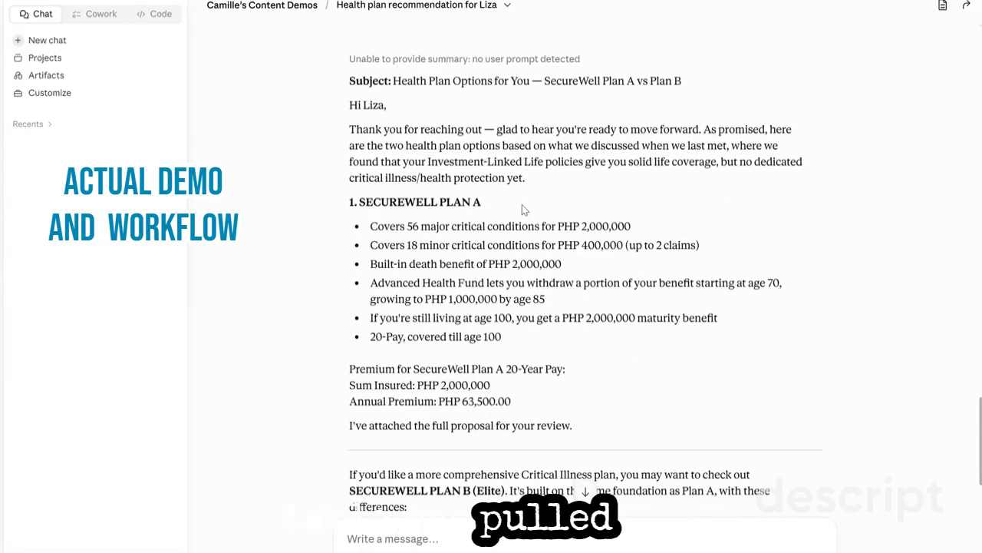
pyautogui.scroll(-2, 535, 246)
pyautogui.scroll(-1, 534, 246)
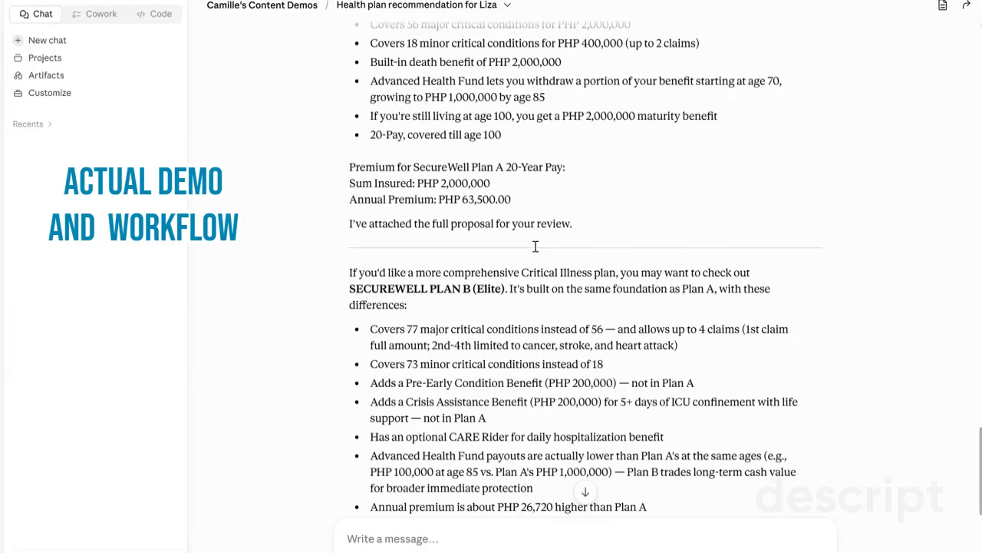
pyautogui.scroll(6, 535, 245)
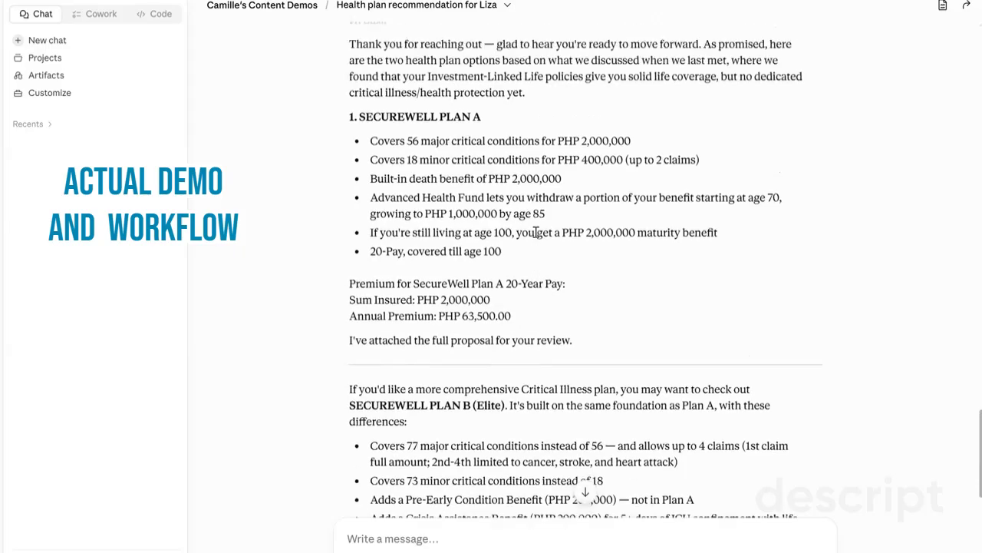
pyautogui.scroll(5, 536, 232)
pyautogui.scroll(-15, 536, 231)
pyautogui.scroll(5, 538, 231)
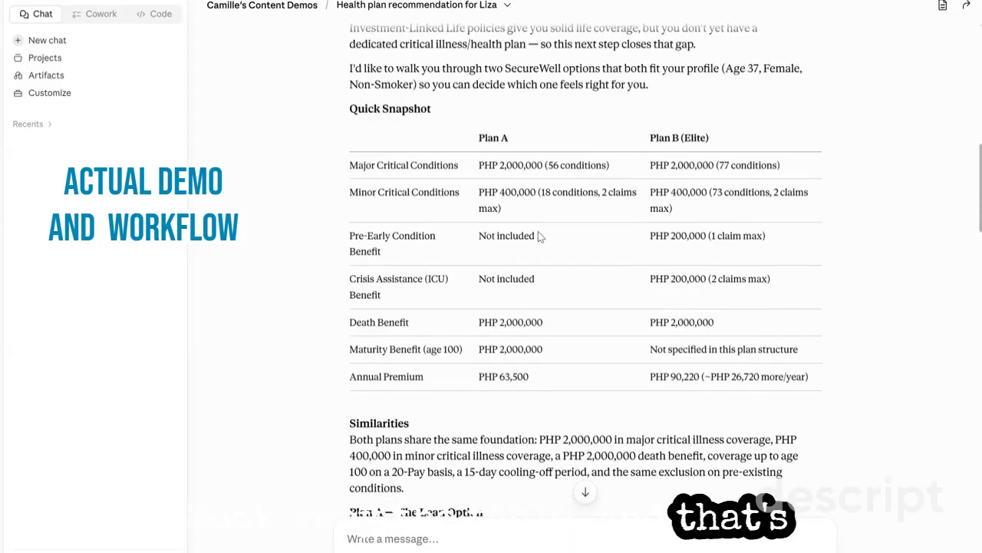
pyautogui.scroll(-2, 539, 231)
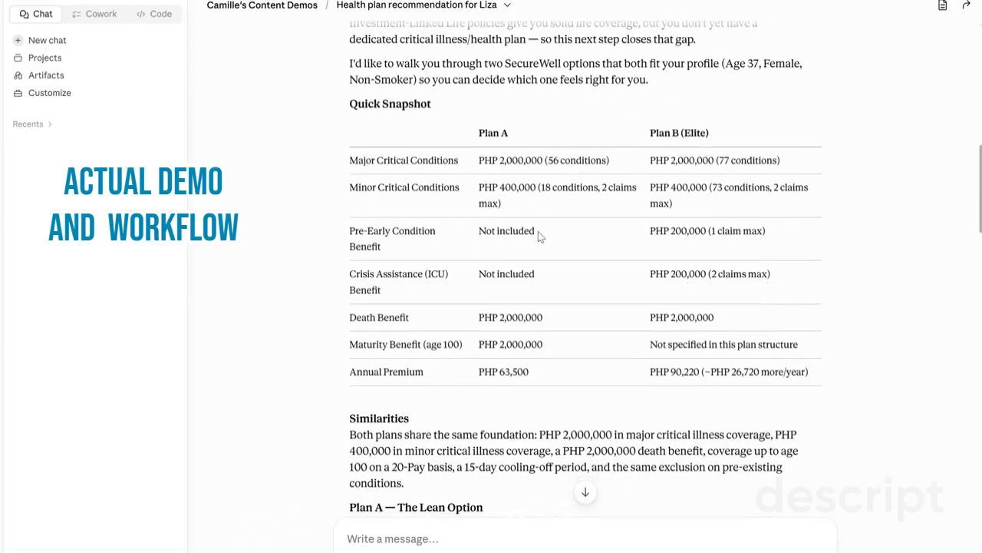
pyautogui.scroll(-6, 539, 230)
pyautogui.scroll(15, 538, 233)
pyautogui.scroll(-10, 538, 230)
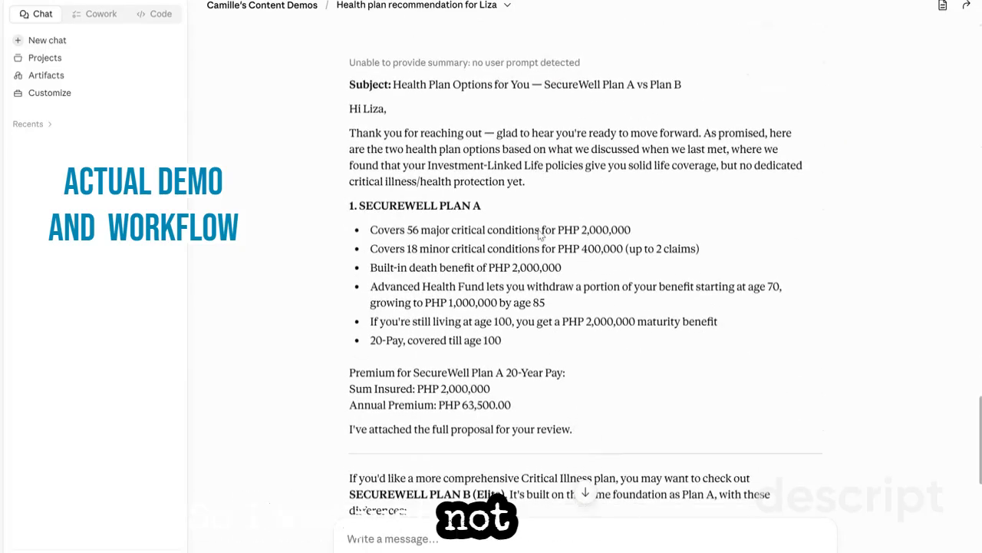
# Review the rewritten email's Plan B differences, premium details and closing, and the status update below it
pyautogui.scroll(-3, 540, 230)
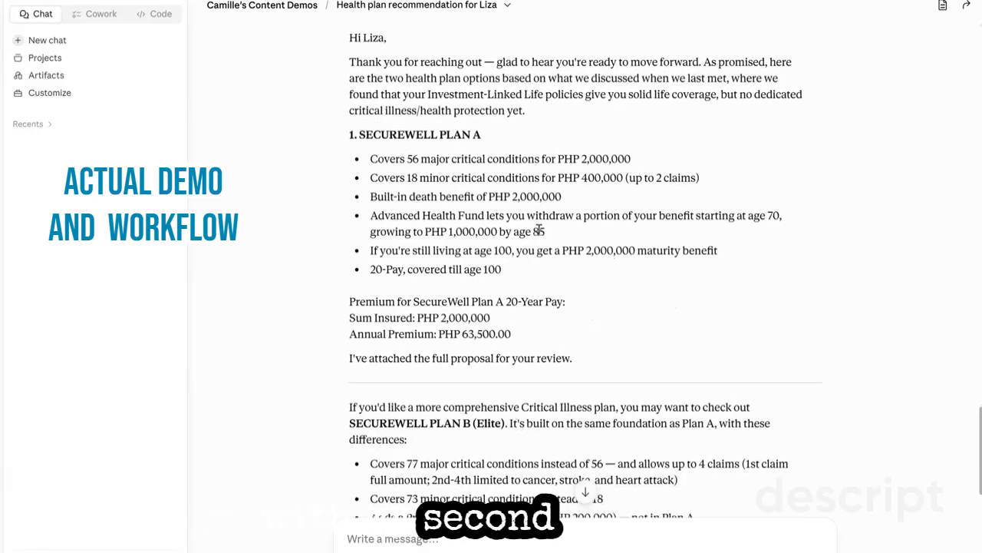
pyautogui.scroll(-4, 539, 230)
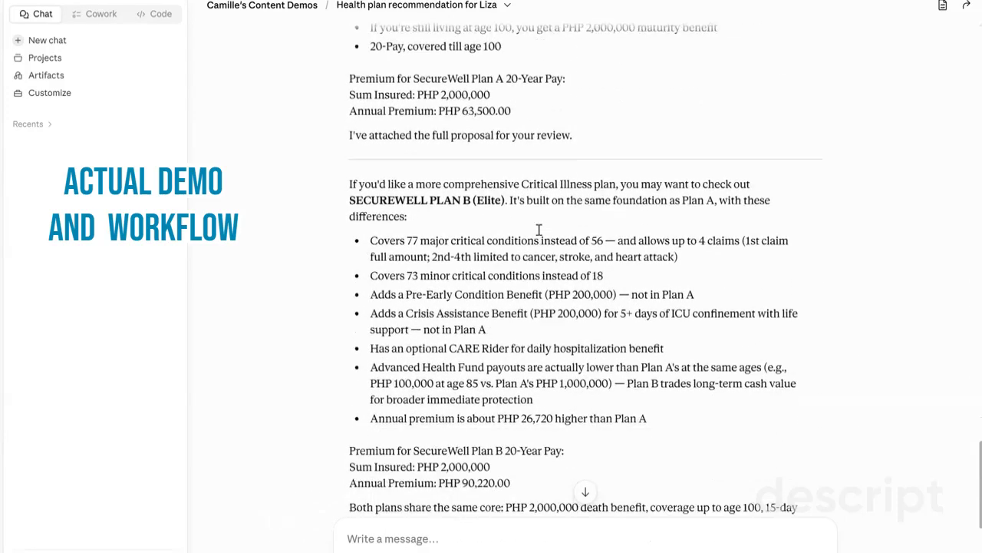
pyautogui.scroll(-1, 539, 230)
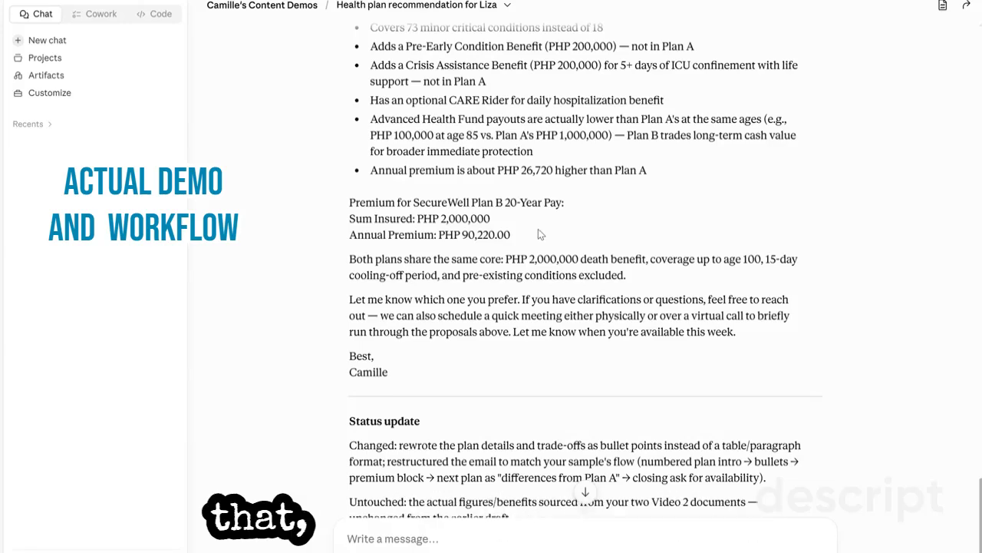
pyautogui.scroll(1, 538, 229)
pyautogui.scroll(1, 540, 228)
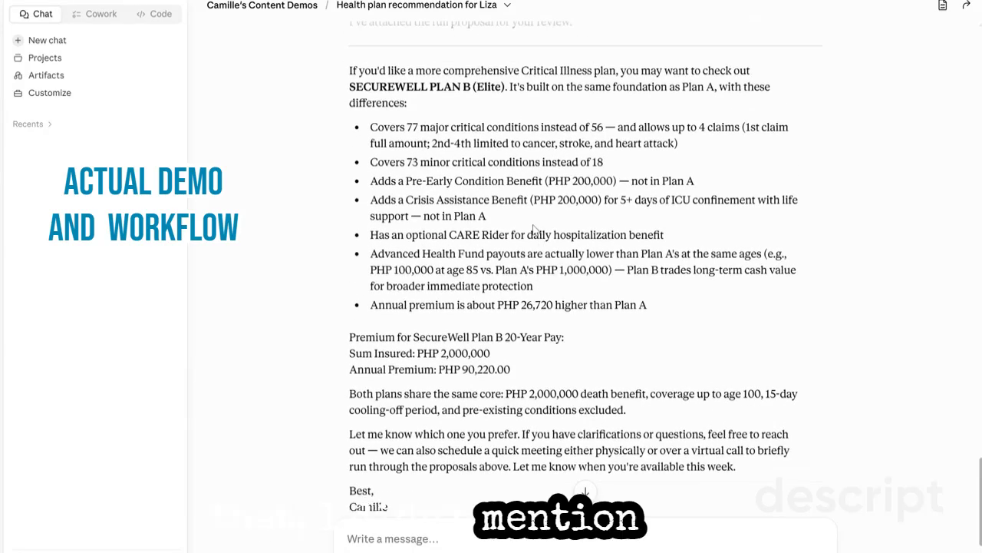
pyautogui.scroll(-5, 474, 215)
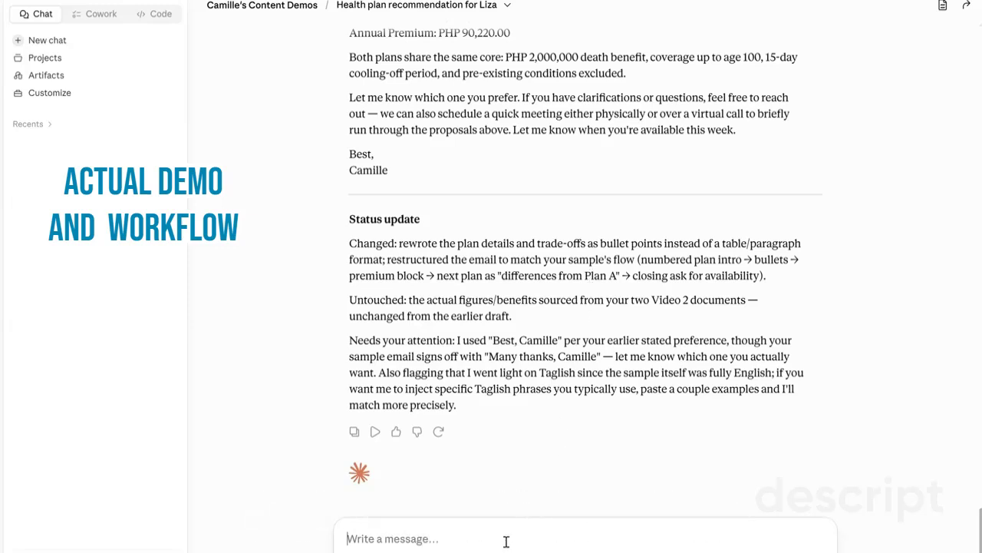
# Begin a follow-up message to Claude with "sorry, I want clear with my previous instruction,"
pyautogui.write('sorry ')
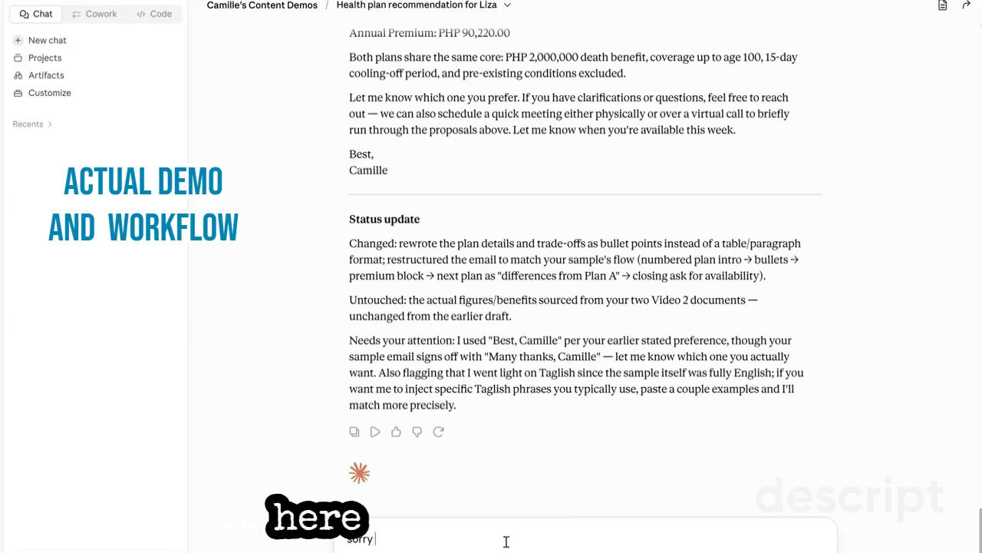
pyautogui.write(',')
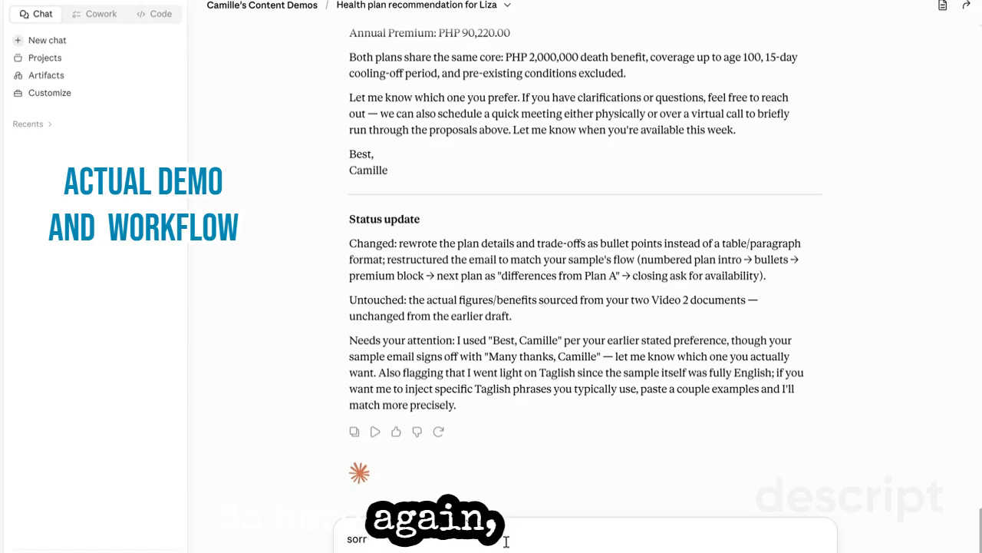
pyautogui.press('BackSpace')
pyautogui.press('BackSpace')
pyautogui.press('BackSpace')
pyautogui.press('BackSpace')
pyautogui.write('sorry,')
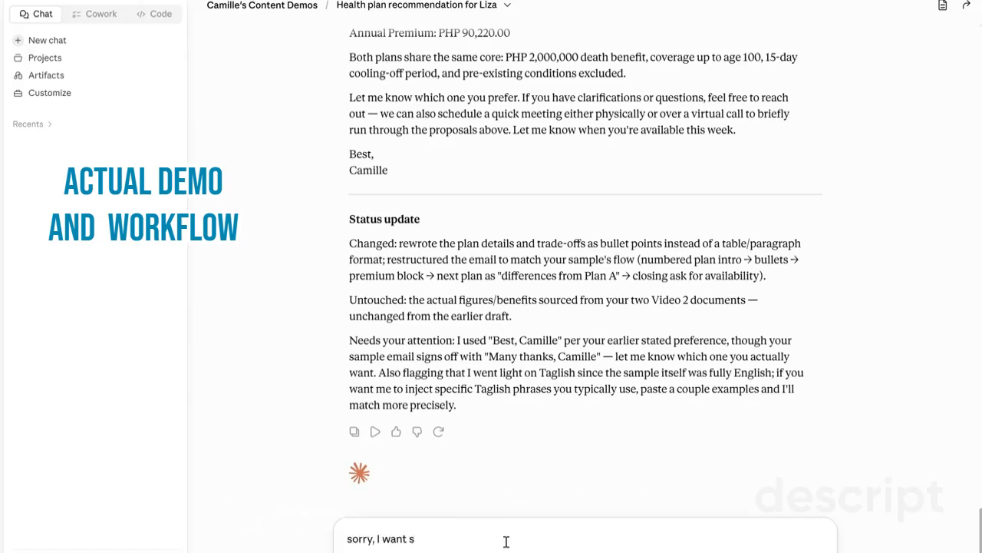
pyautogui.write(' I want clear with my p')
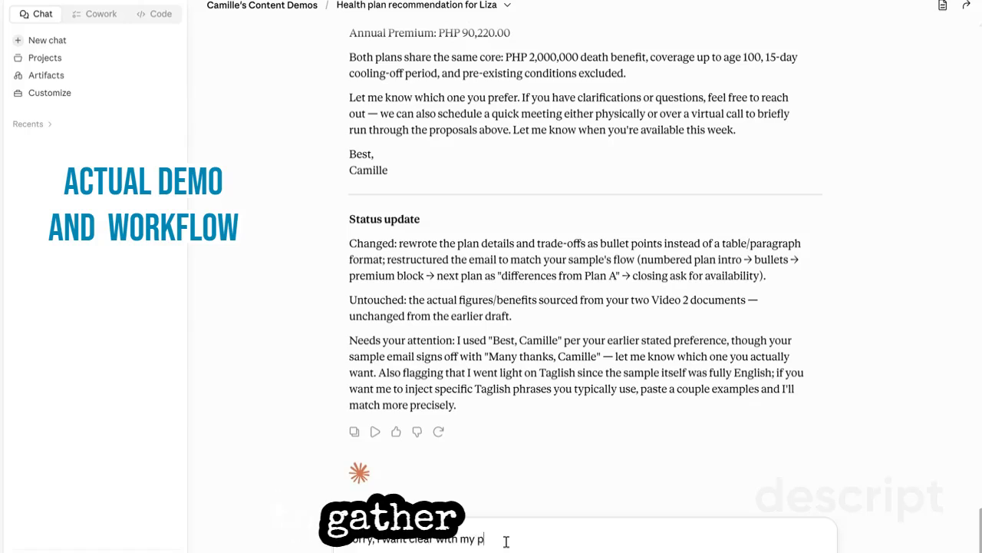
pyautogui.write('revious in')
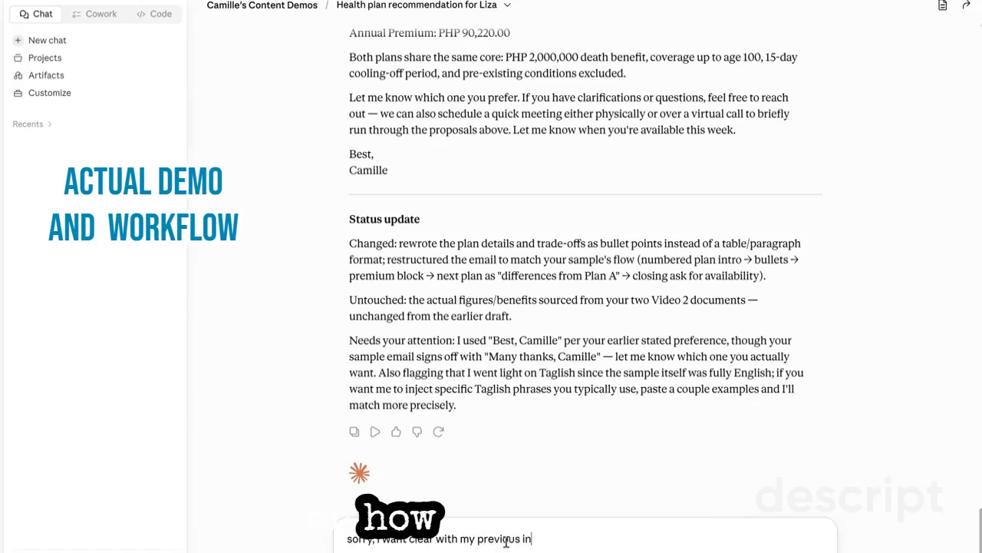
pyautogui.write('struction,')
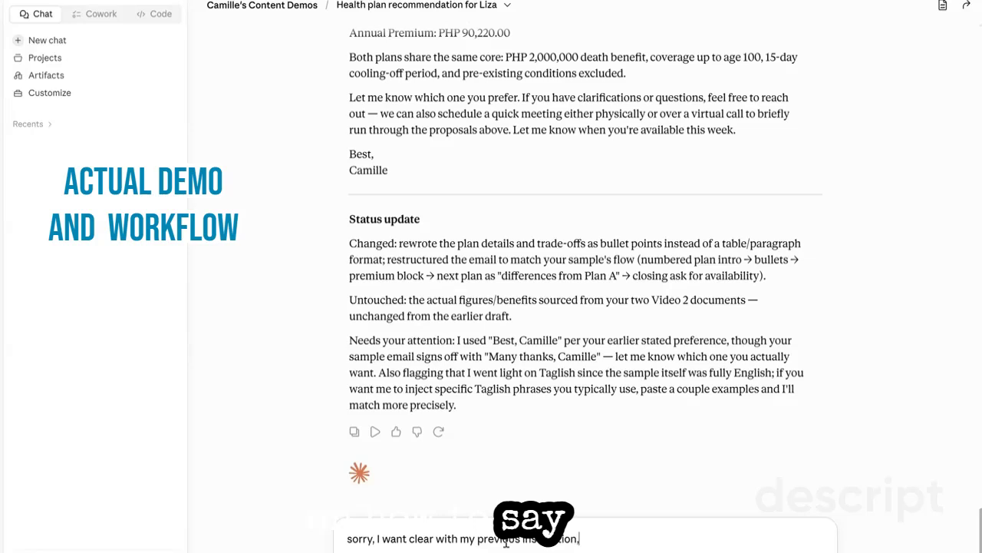
# Continue the unsent message with "I mean for you to retain the table of comparisons"
pyautogui.write(' I mean')
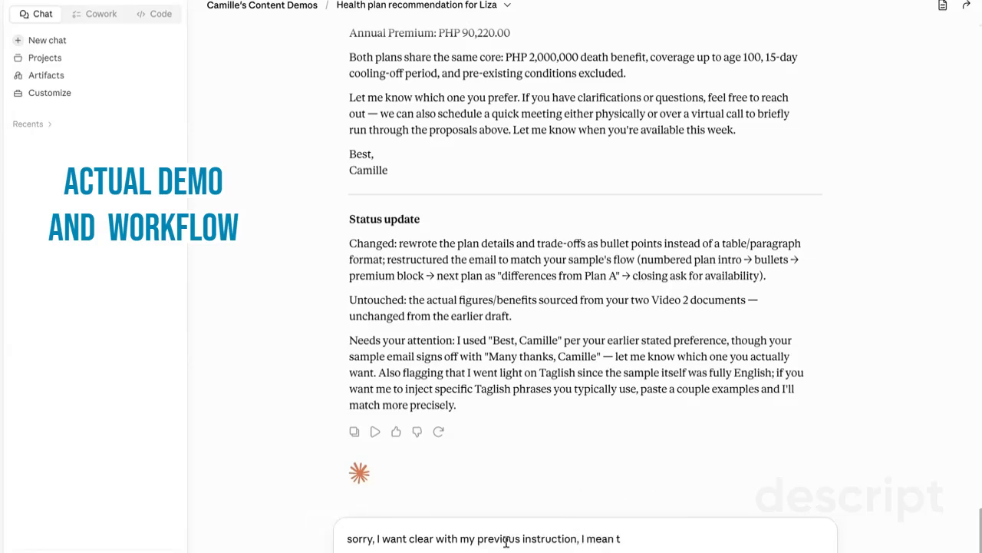
pyautogui.write(' f')
pyautogui.press('BackSpace')
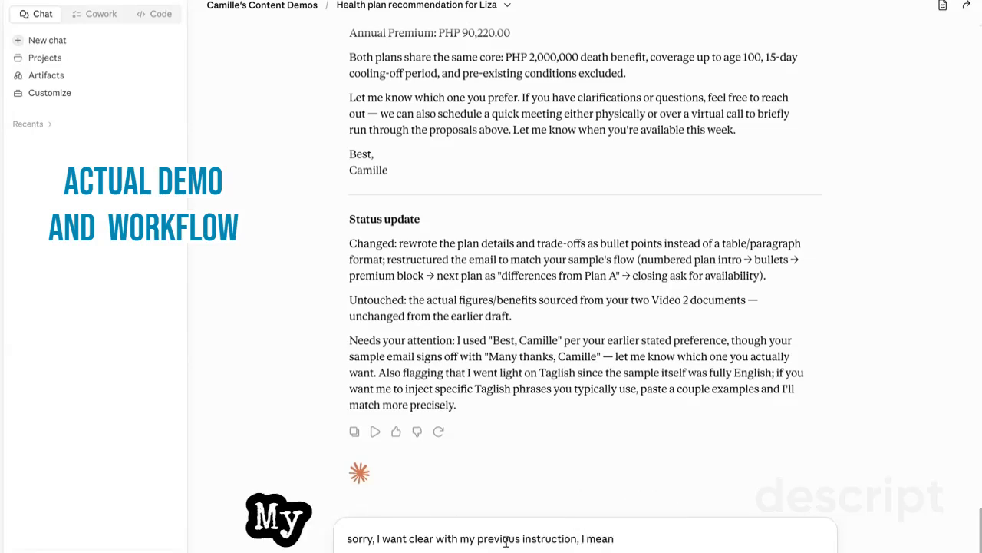
pyautogui.write('for you to')
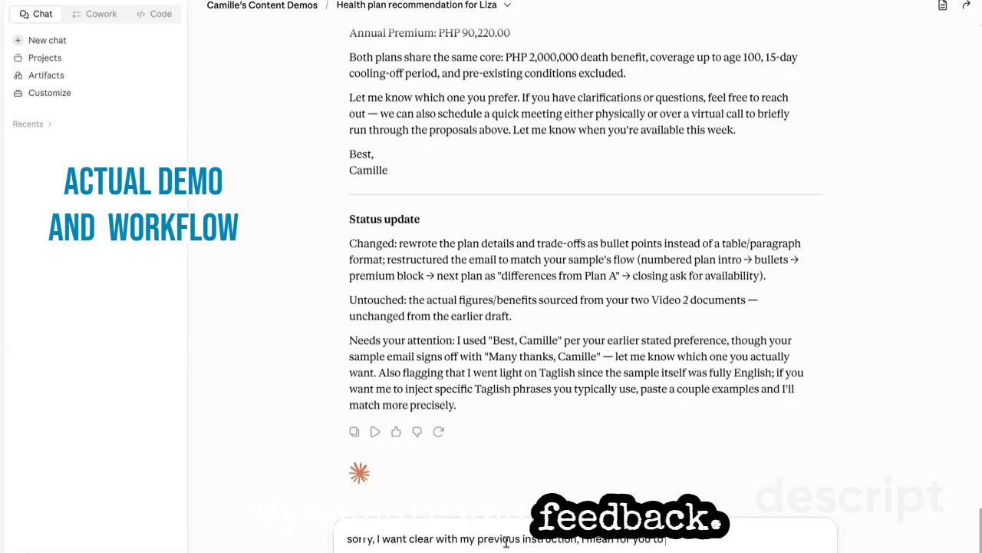
pyautogui.write(' retain the table of comparisons')
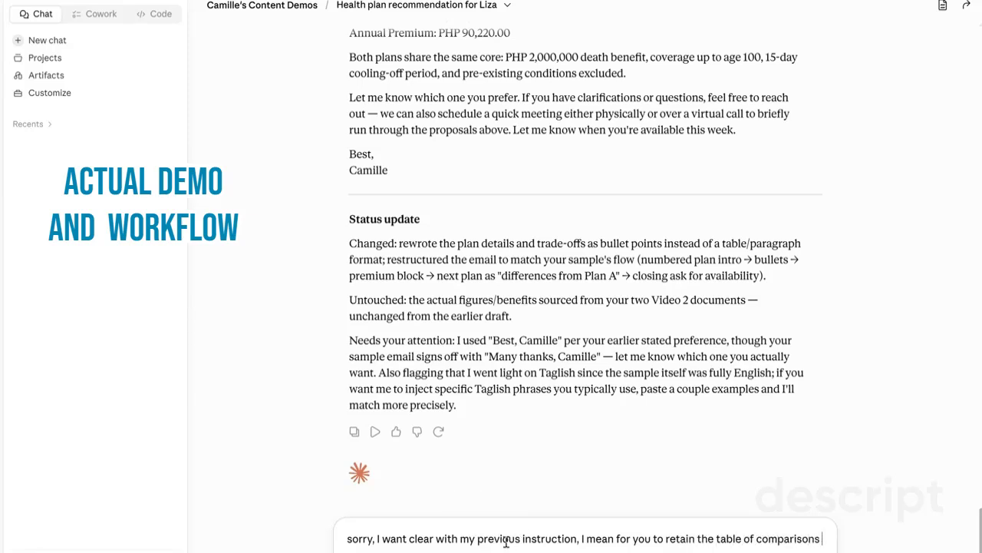
# Check the section headings of the earlier draft and add "and just convert the similiarities, Plan A, Plan B and" to the message
pyautogui.scroll(20, 434, 248)
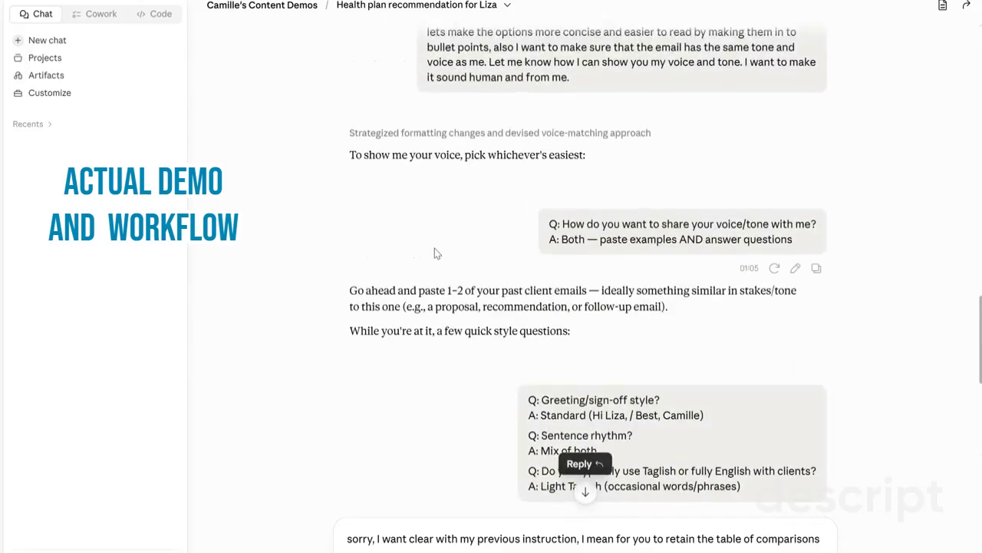
pyautogui.scroll(2, 434, 248)
pyautogui.scroll(-5, 434, 248)
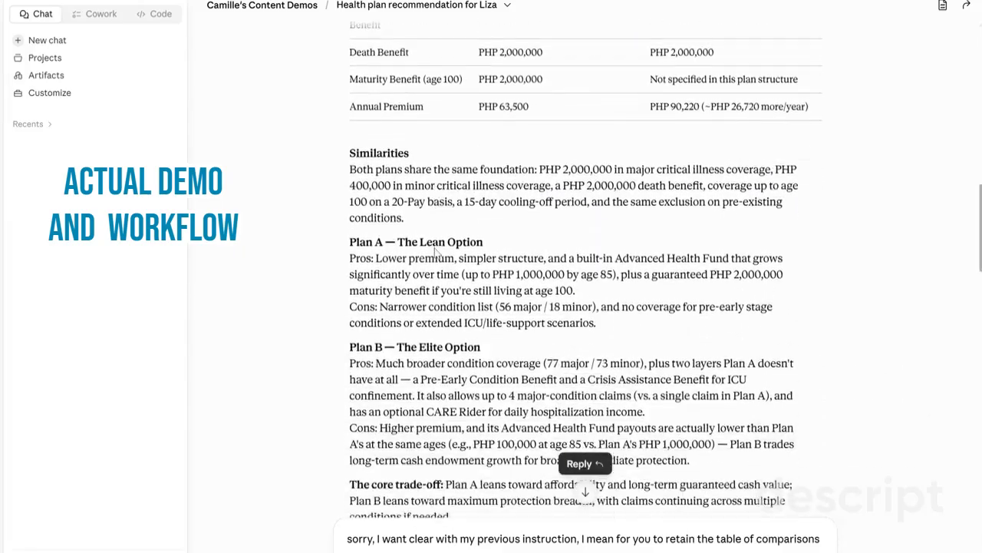
pyautogui.scroll(-2, 434, 253)
pyautogui.scroll(5, 435, 247)
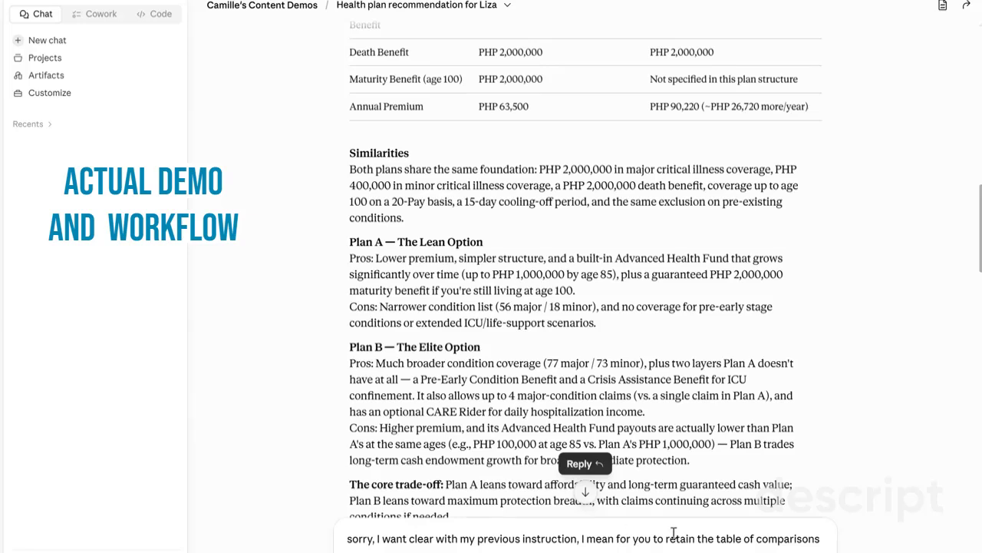
pyautogui.write('and just convert the similiat')
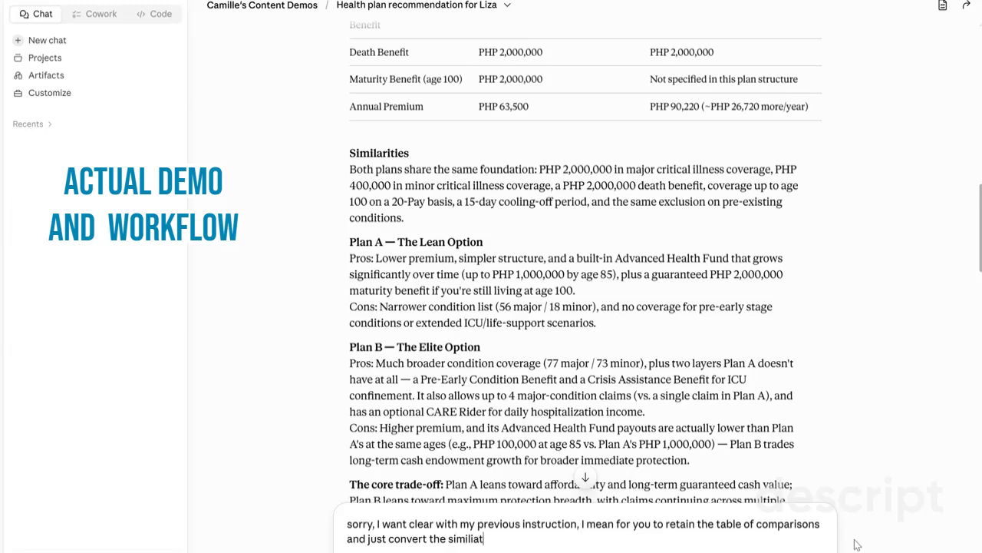
pyautogui.press('BackSpace')
pyautogui.write('rities, Pl')
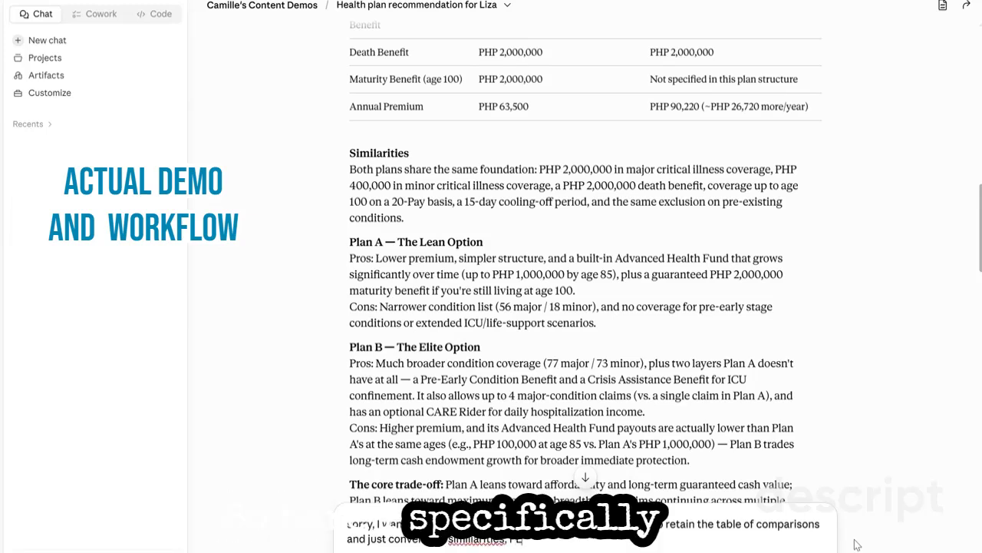
pyautogui.write('an A,')
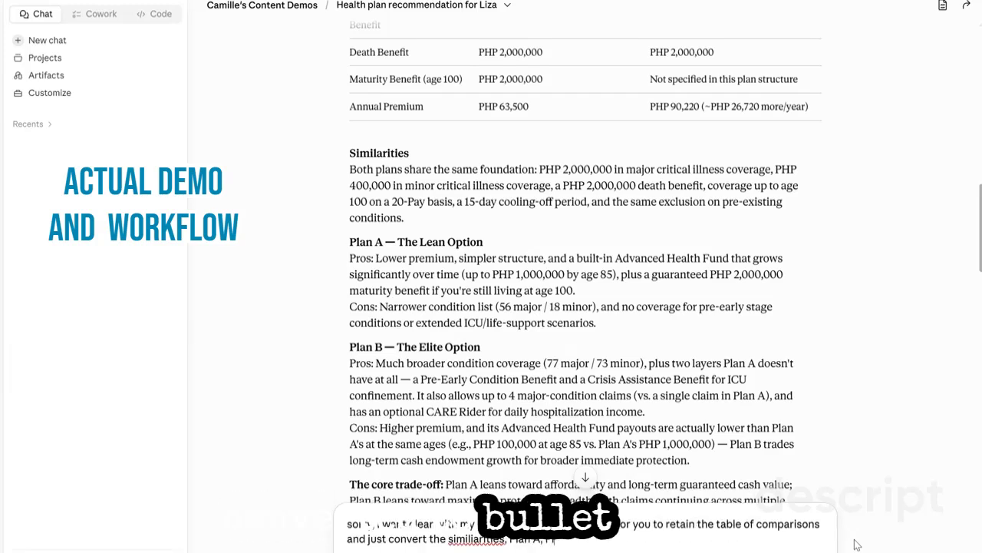
pyautogui.write(' Plan B and')
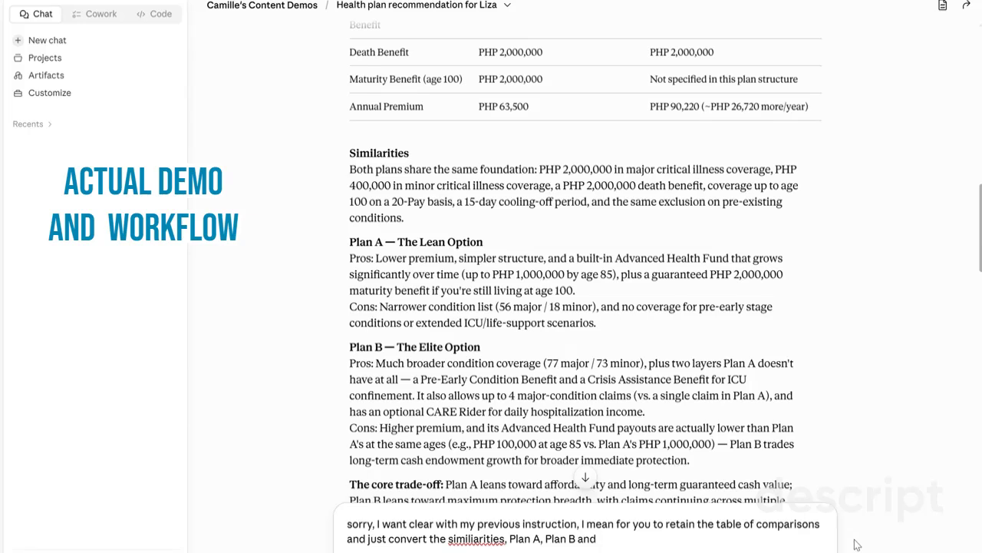
# Compare the earlier draft's plan descriptions and core trade-off with the rewritten email's Plan A and Plan B bullets and closing
pyautogui.scroll(-2, 663, 359)
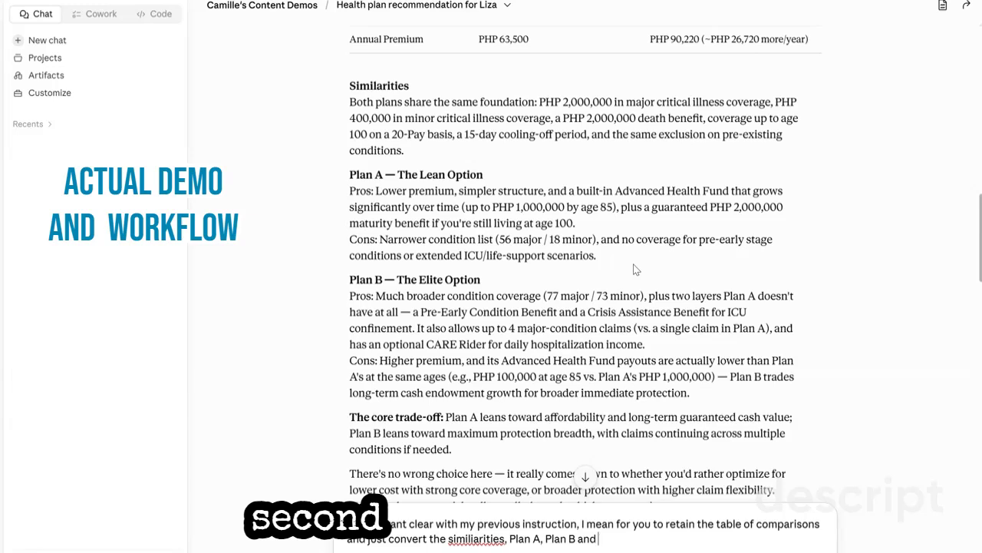
pyautogui.scroll(-3, 634, 264)
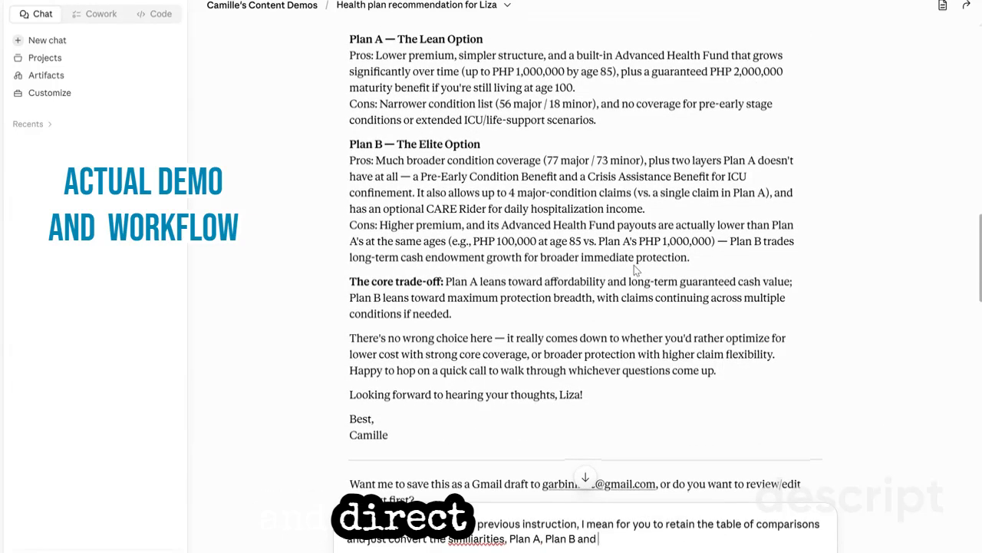
pyautogui.scroll(-15, 634, 270)
pyautogui.scroll(-10, 634, 270)
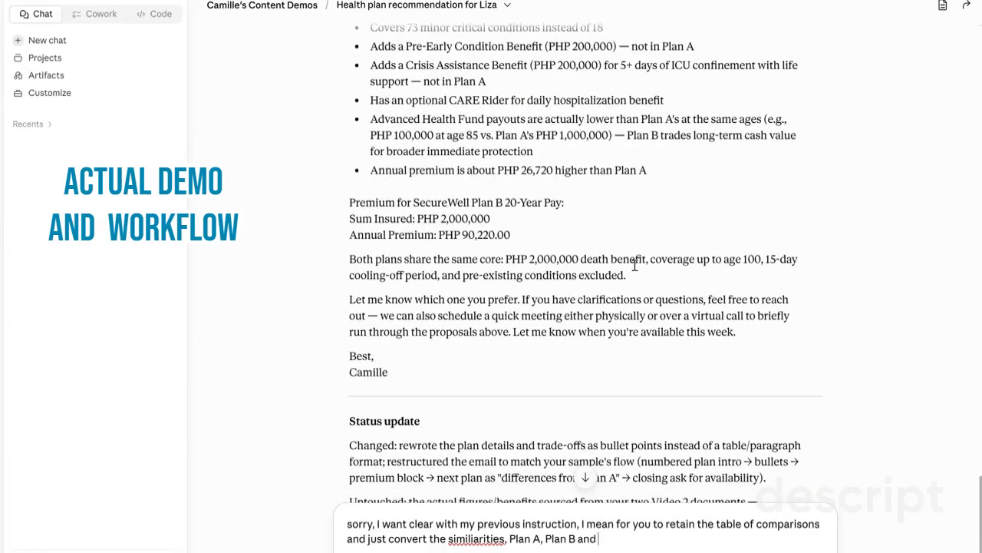
pyautogui.scroll(-2, 634, 265)
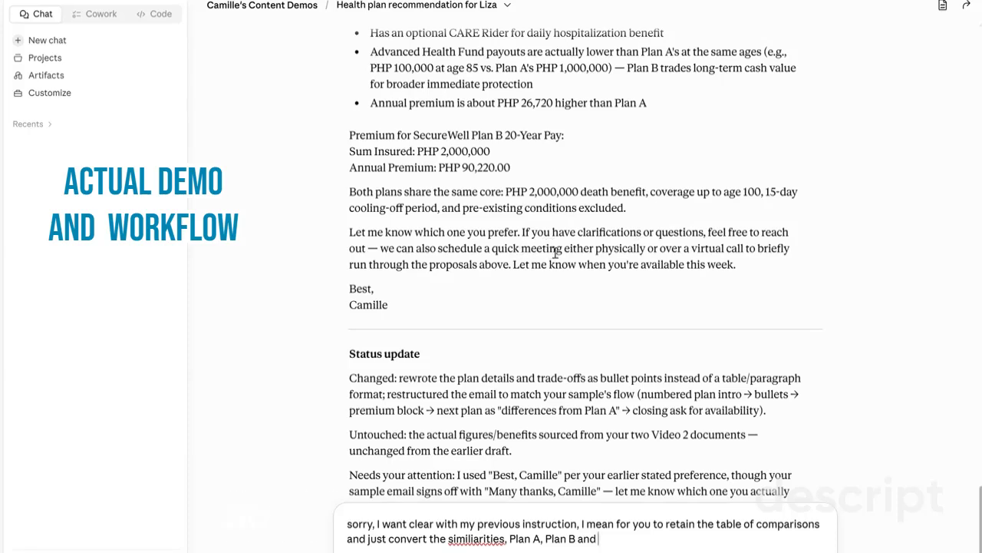
pyautogui.scroll(2, 506, 254)
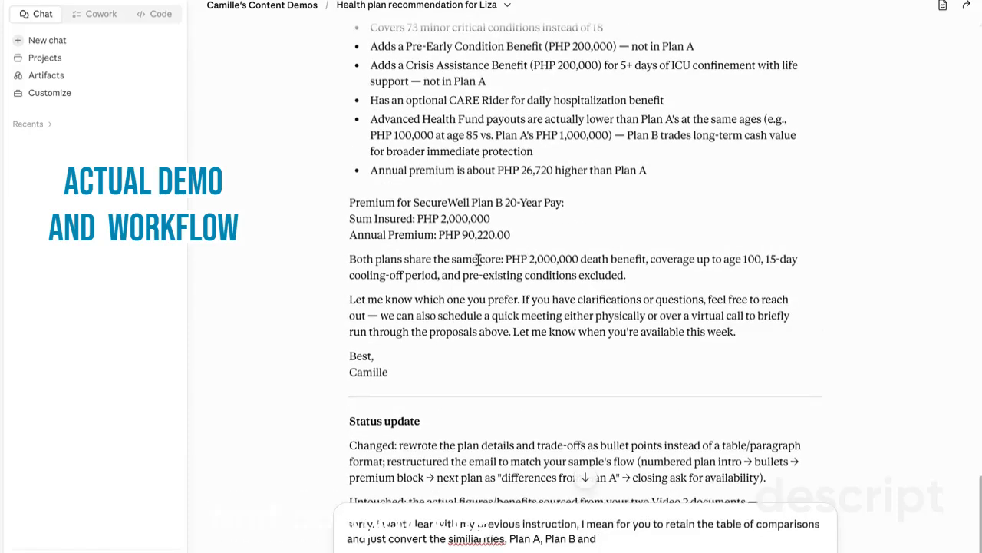
pyautogui.scroll(4, 478, 261)
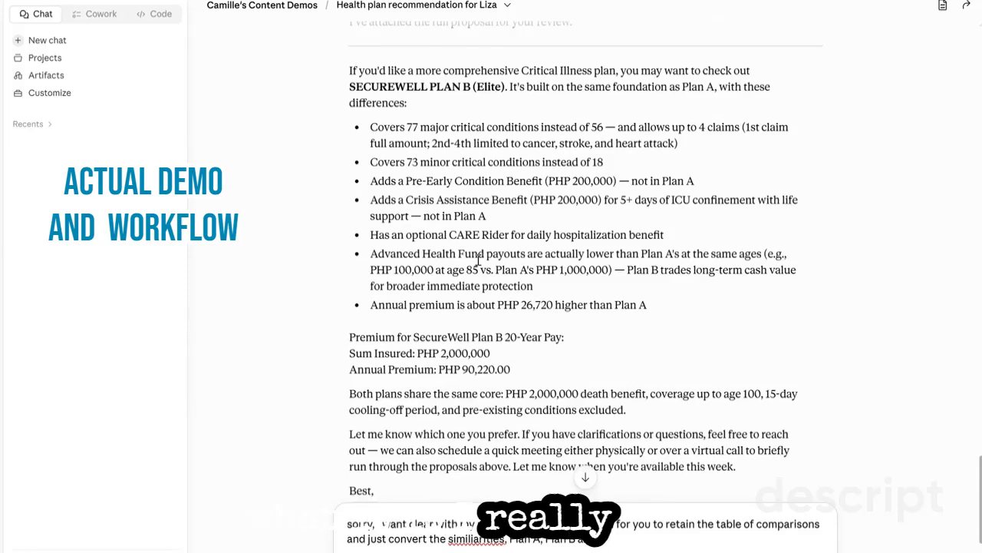
pyautogui.scroll(2, 478, 261)
pyautogui.scroll(-2, 480, 265)
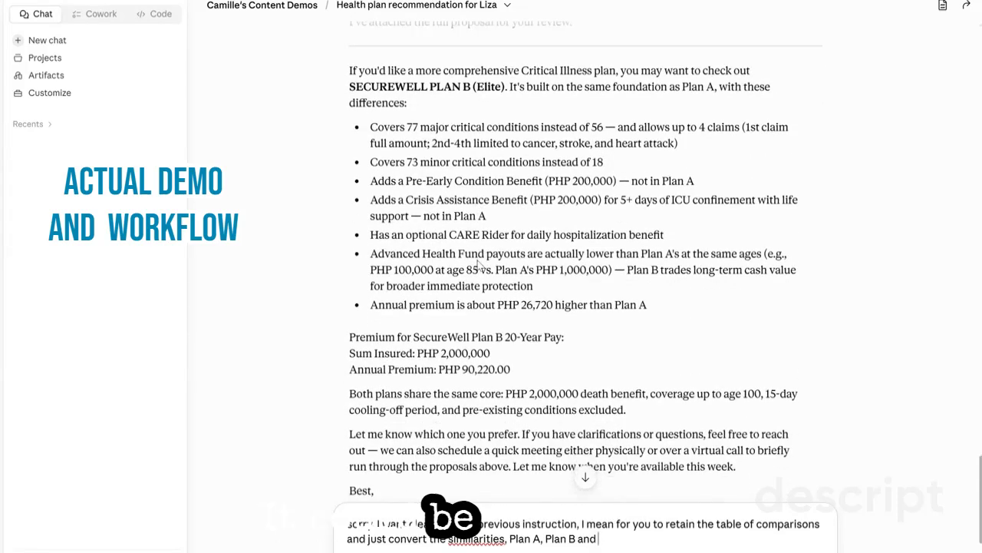
pyautogui.scroll(6, 478, 265)
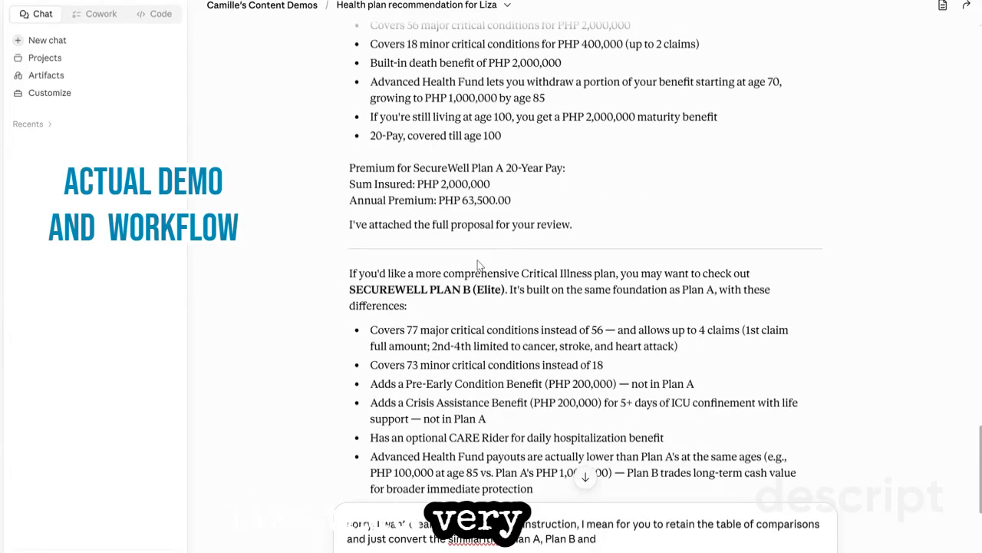
pyautogui.scroll(2, 478, 265)
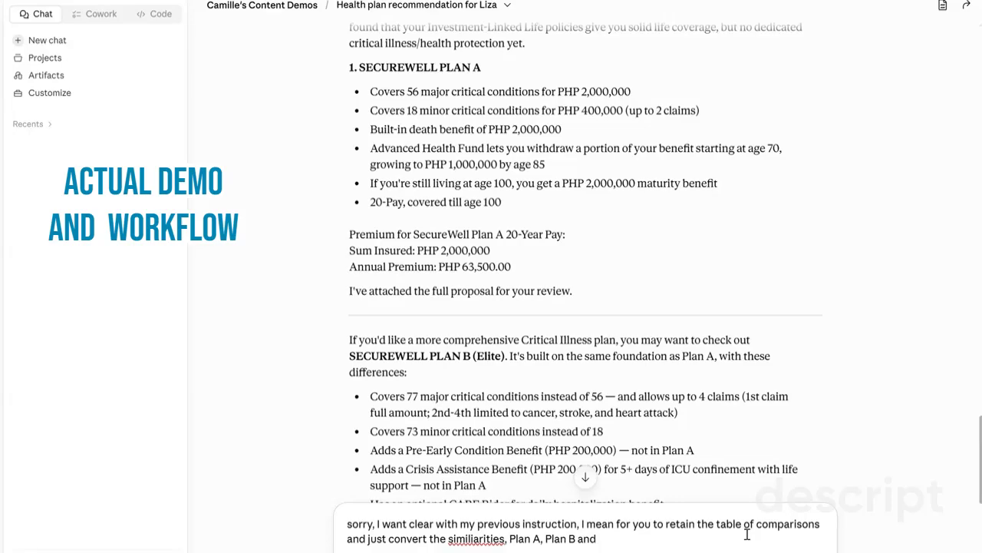
pyautogui.scroll(15, 585, 360)
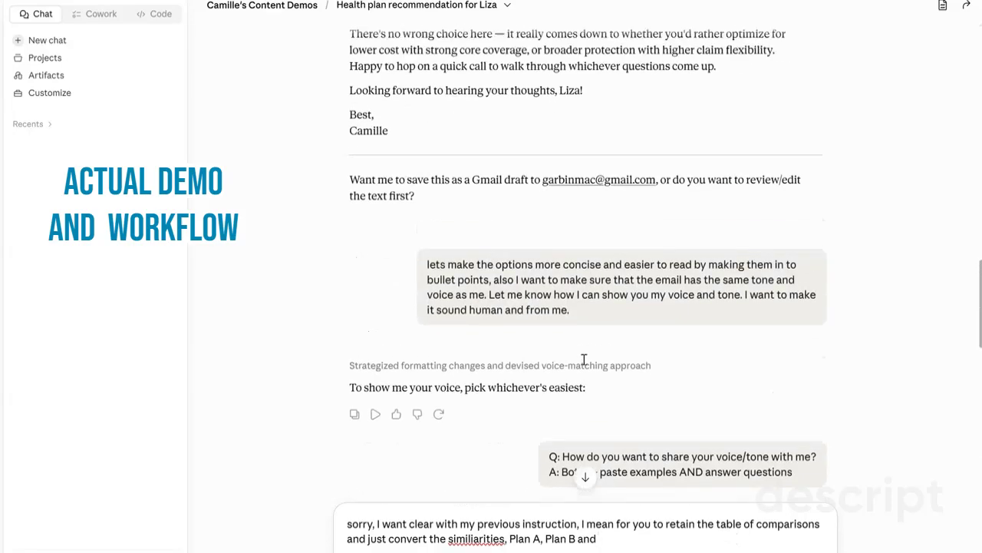
pyautogui.scroll(11, 585, 359)
pyautogui.scroll(-3, 585, 359)
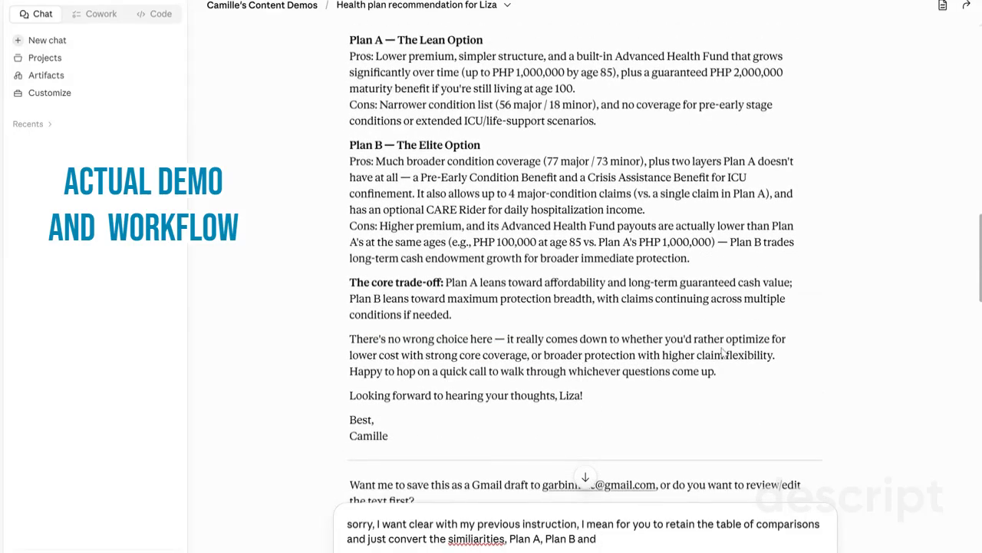
# Complete the message by asking for the core trade off "in to bullet points that are easier to read" and send it
pyautogui.write('trade')
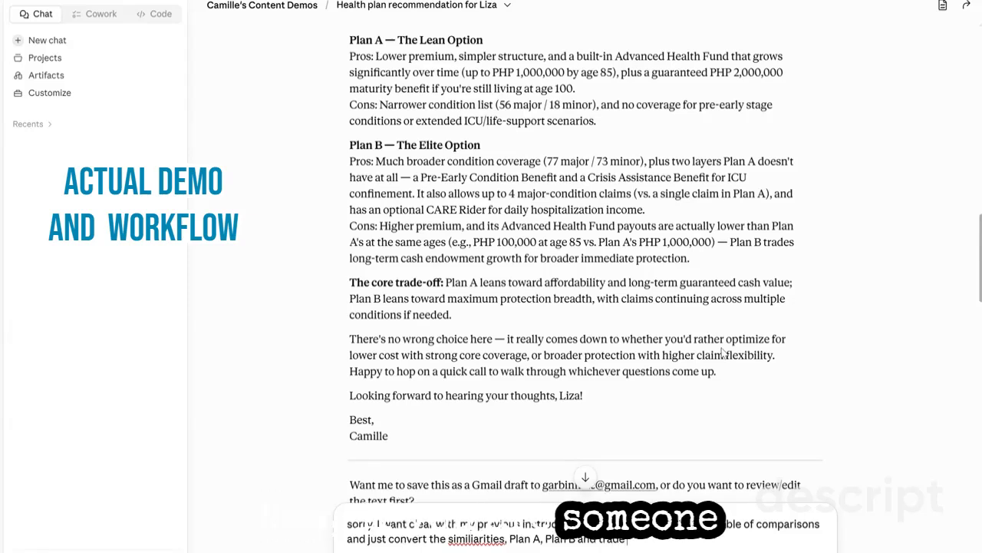
pyautogui.press('BackSpace')
pyautogui.press('BackSpace')
pyautogui.press('BackSpace')
pyautogui.press('BackSpace')
pyautogui.write('core')
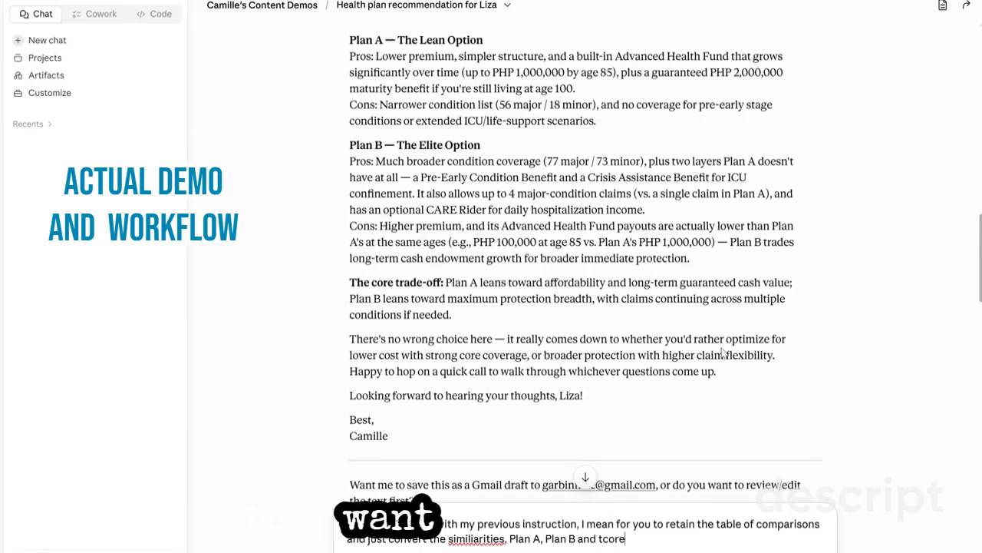
pyautogui.write(' trade off in')
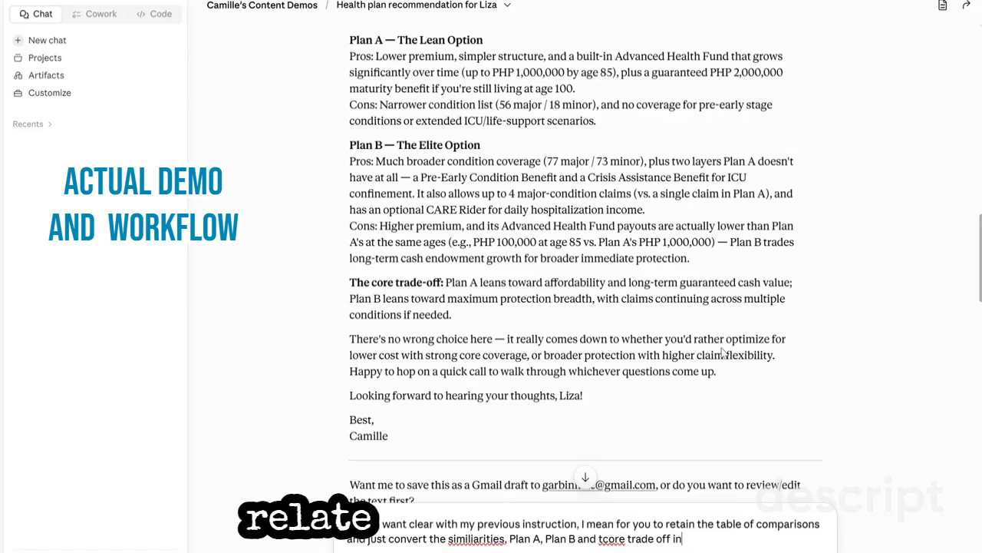
pyautogui.press('BackSpace')
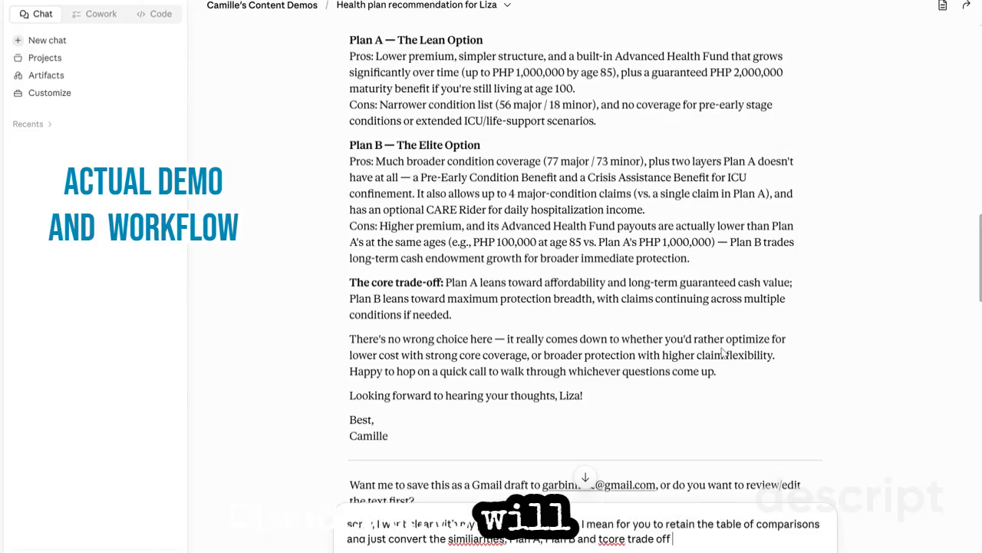
pyautogui.write('to bullet')
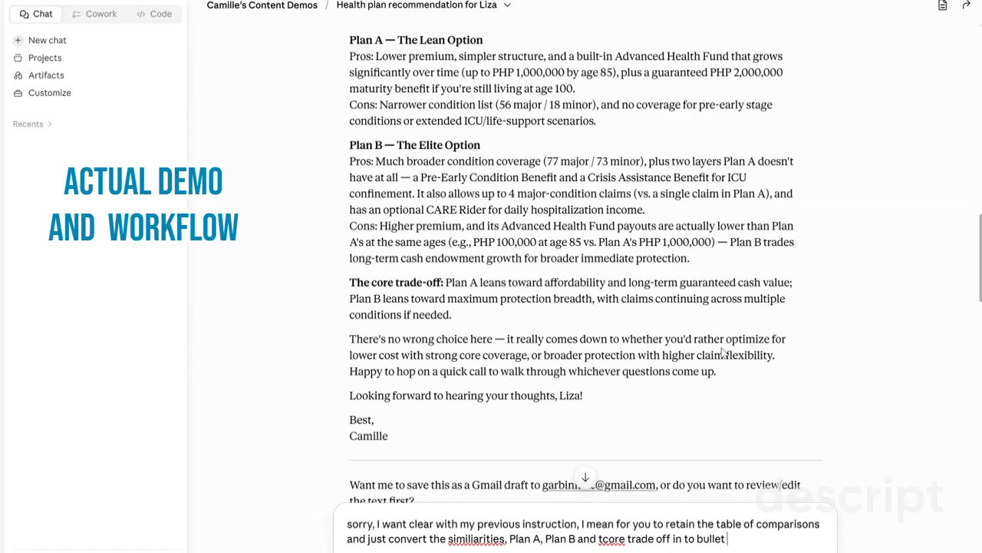
pyautogui.write(' points that are easier to rea')
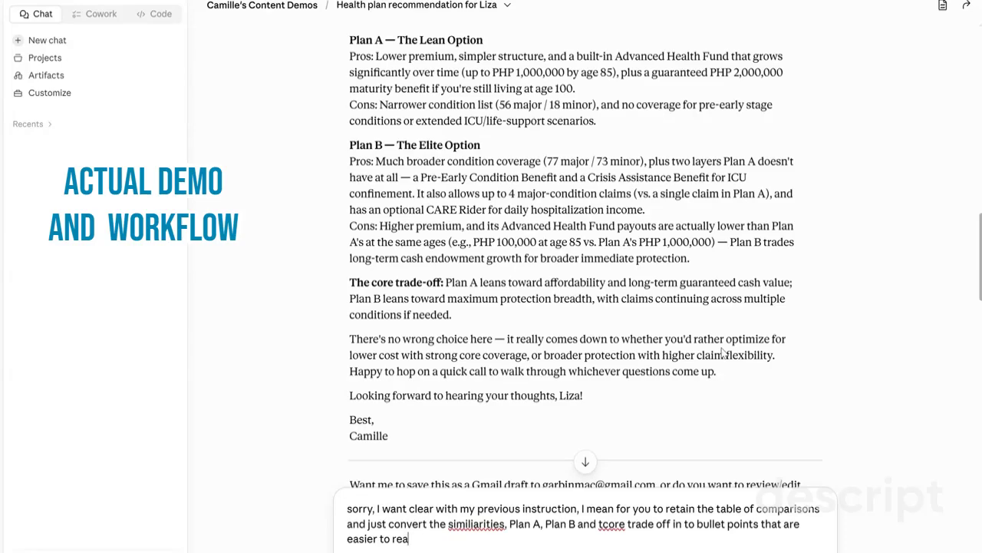
pyautogui.write('dd')
pyautogui.press('Return')
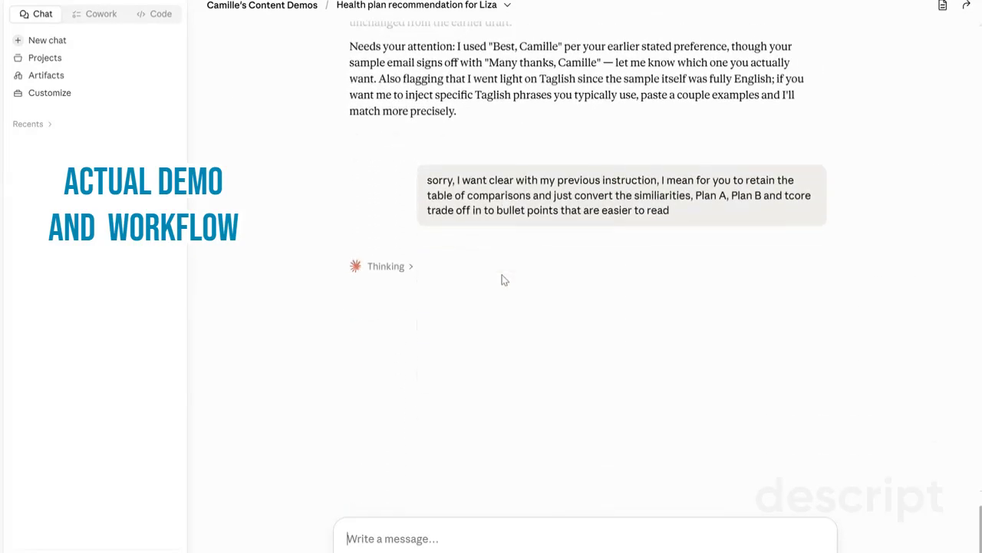
# Review the revised email's comparison table, Similarities, Plan A, Plan B and Core Trade-Off bullets, closing and status update
pyautogui.scroll(1, 488, 192)
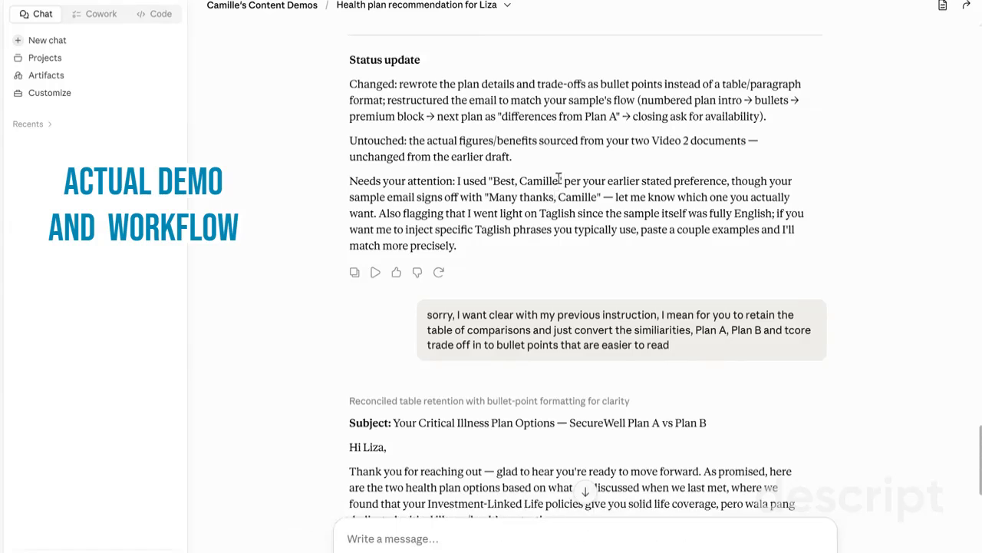
pyautogui.scroll(-4, 559, 178)
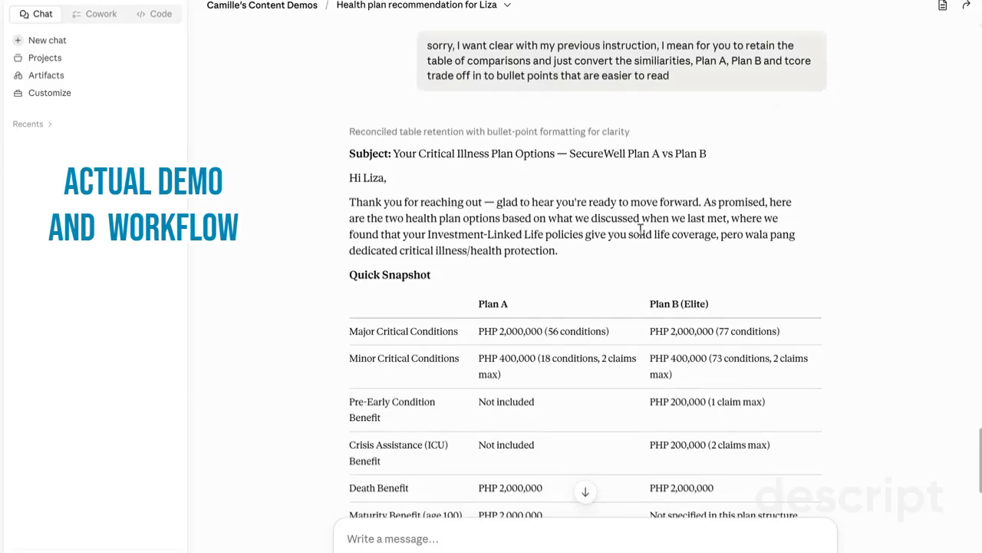
pyautogui.scroll(-1, 529, 236)
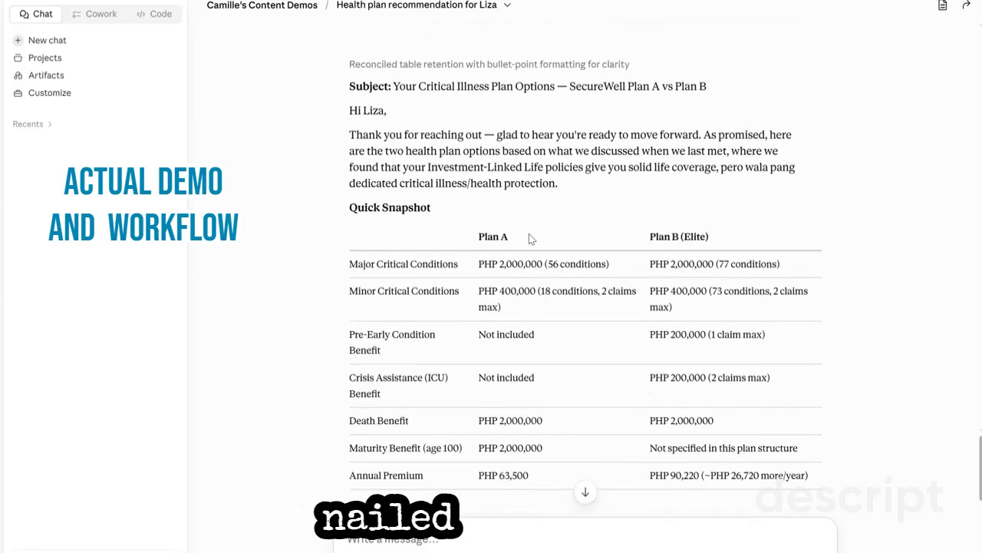
pyautogui.scroll(-1, 529, 237)
pyautogui.scroll(1, 528, 236)
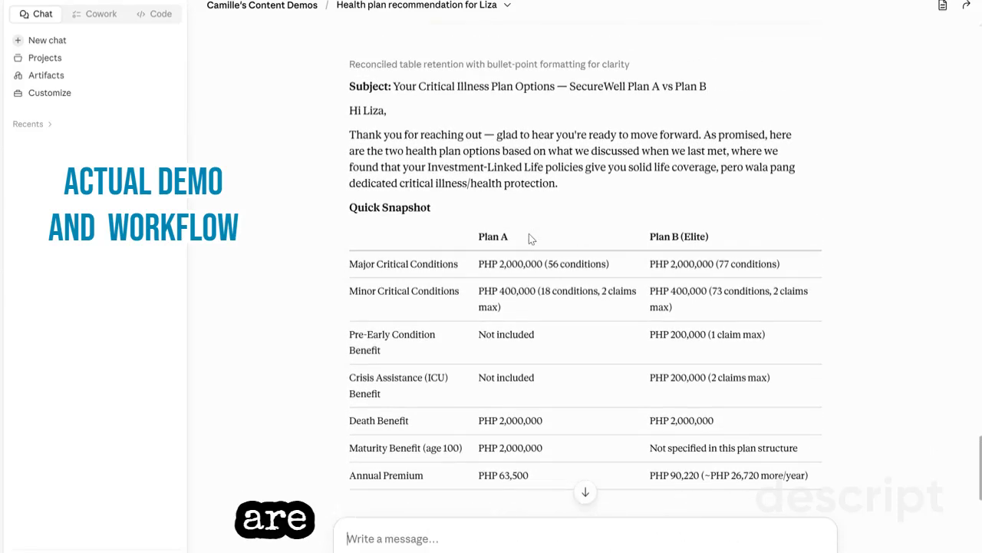
pyautogui.scroll(-2, 529, 238)
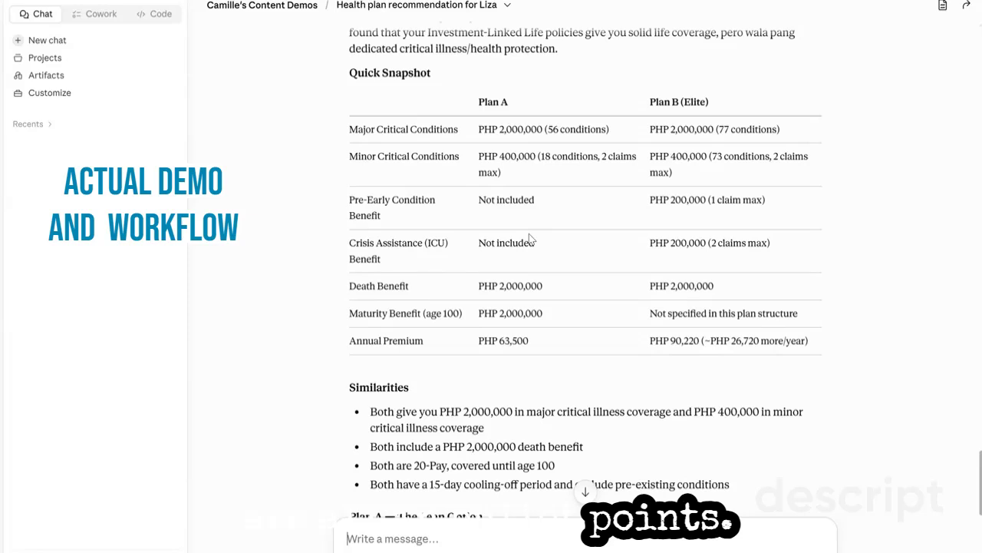
pyautogui.scroll(-2, 528, 238)
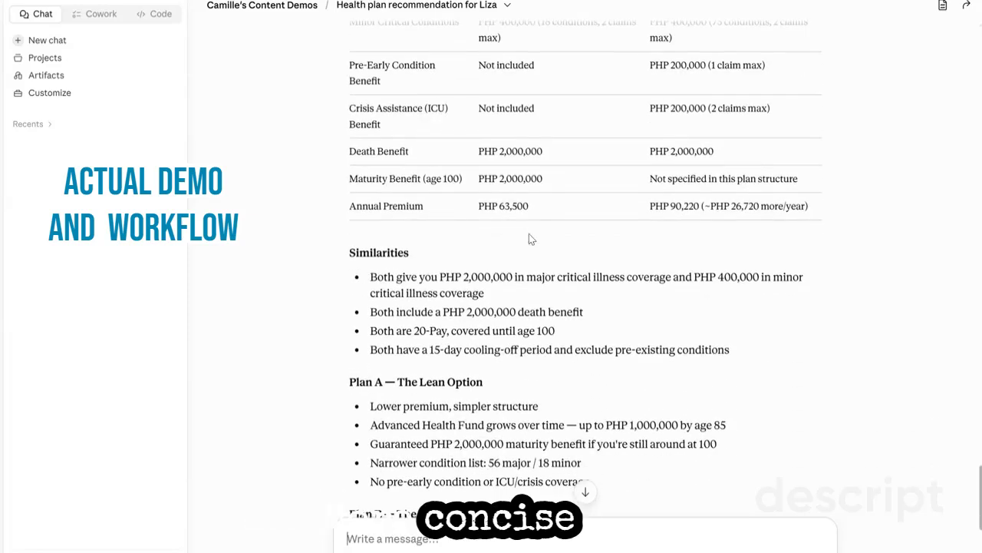
pyautogui.scroll(-1, 529, 236)
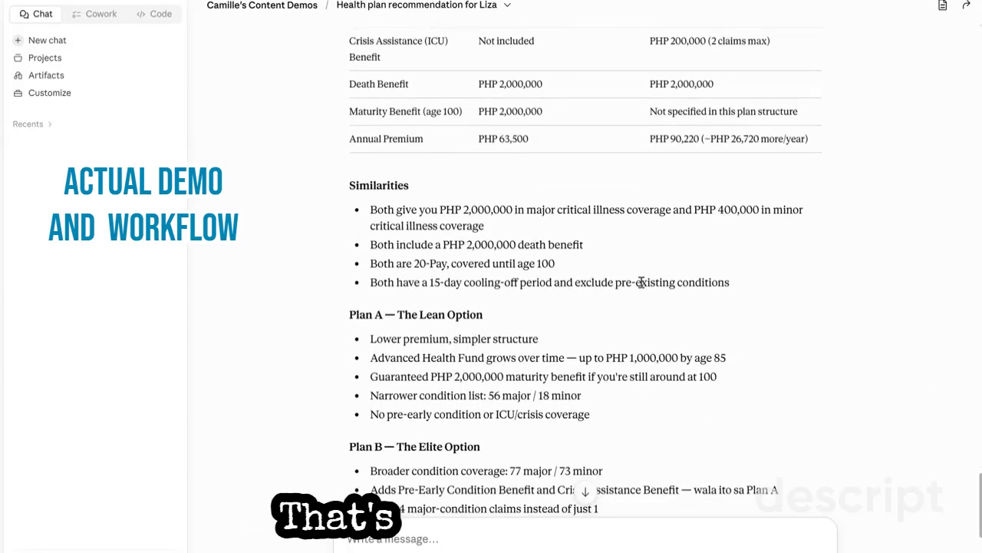
pyautogui.scroll(-1, 600, 301)
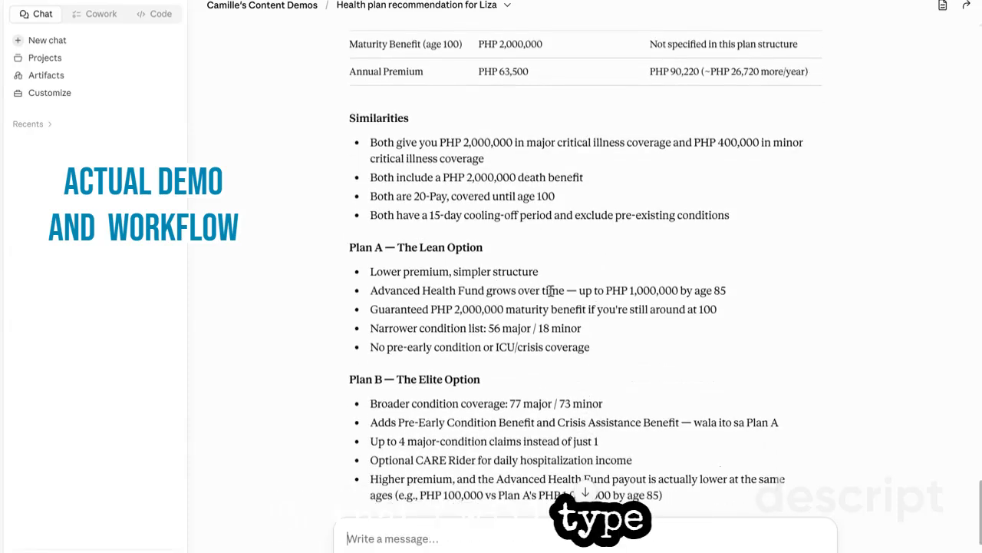
pyautogui.scroll(-3, 550, 303)
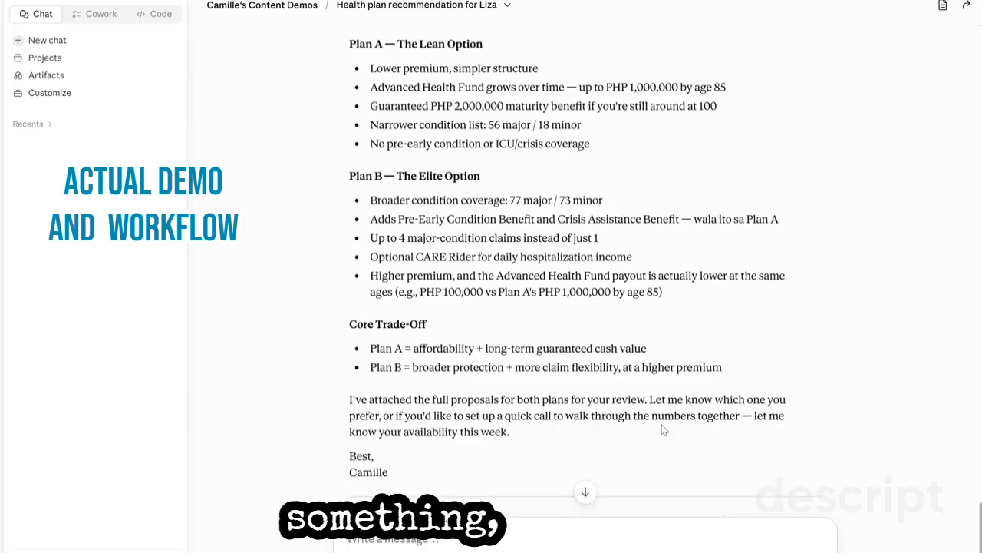
pyautogui.scroll(-5, 653, 432)
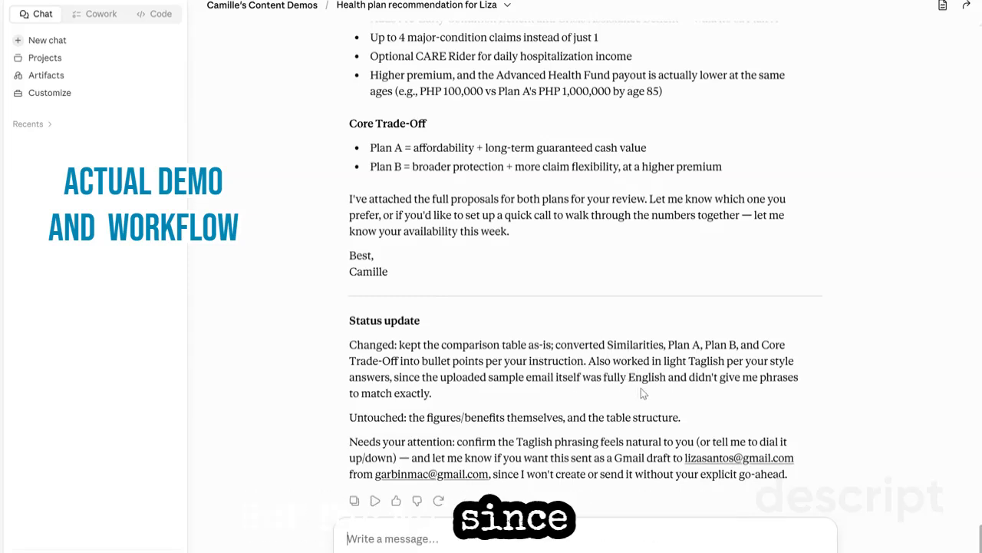
pyautogui.scroll(-1, 550, 361)
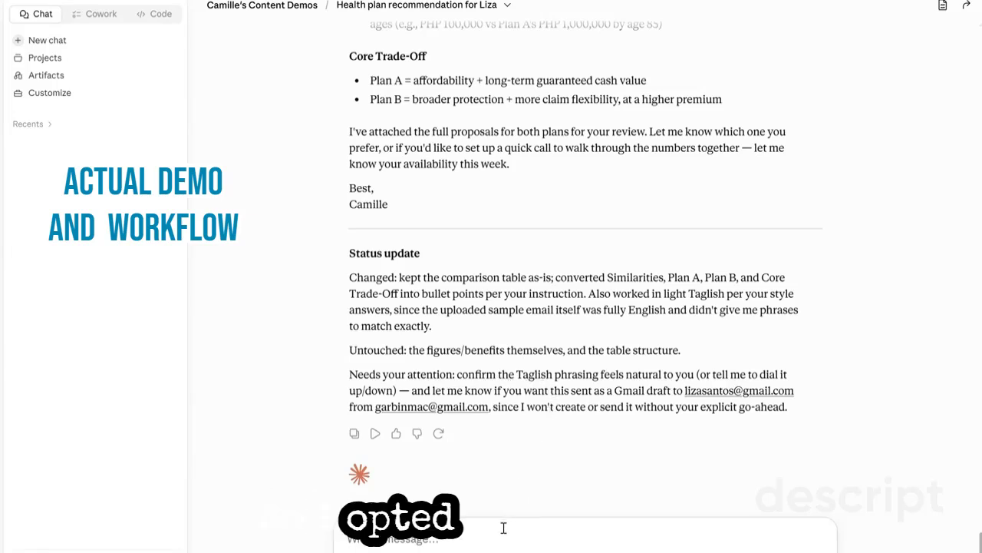
# Begin a reply to Claude with "lets just stick with the english for now"
pyautogui.write('lets')
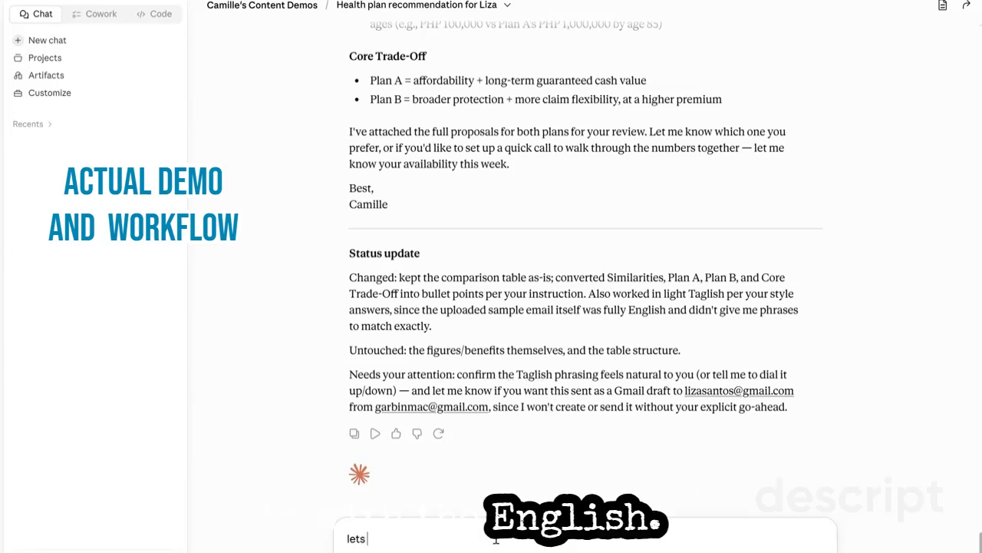
pyautogui.write(' just')
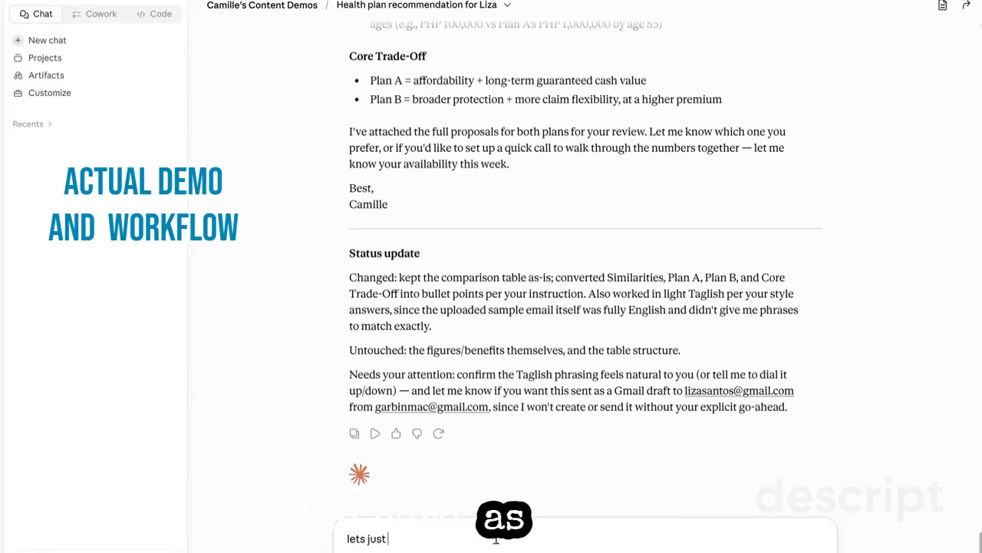
pyautogui.write(' stick w')
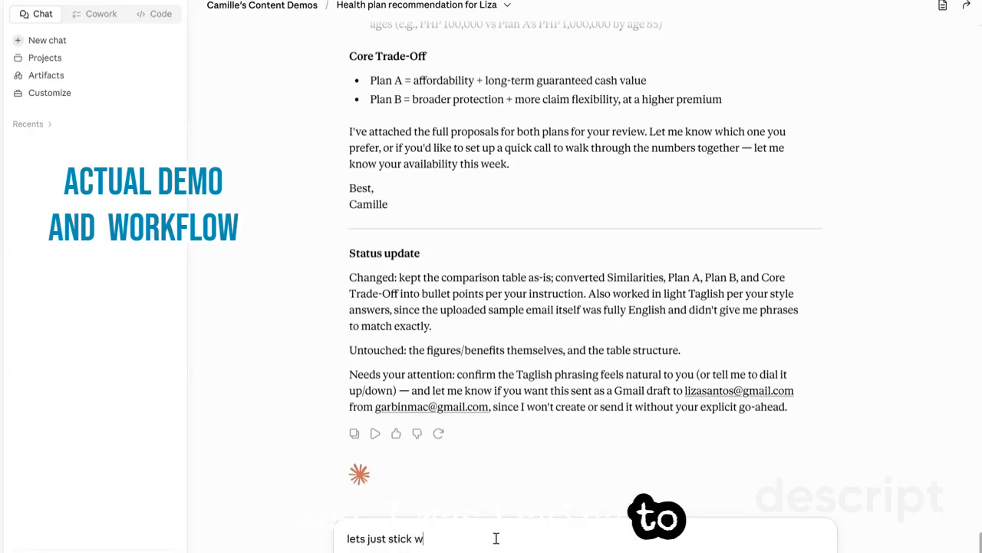
pyautogui.write('ith the engl')
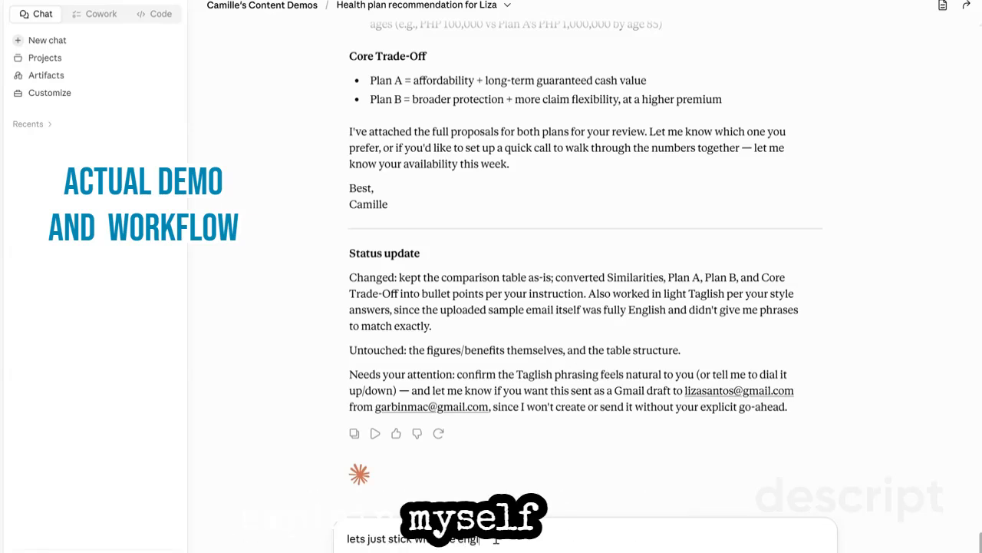
pyautogui.write('ish for now')
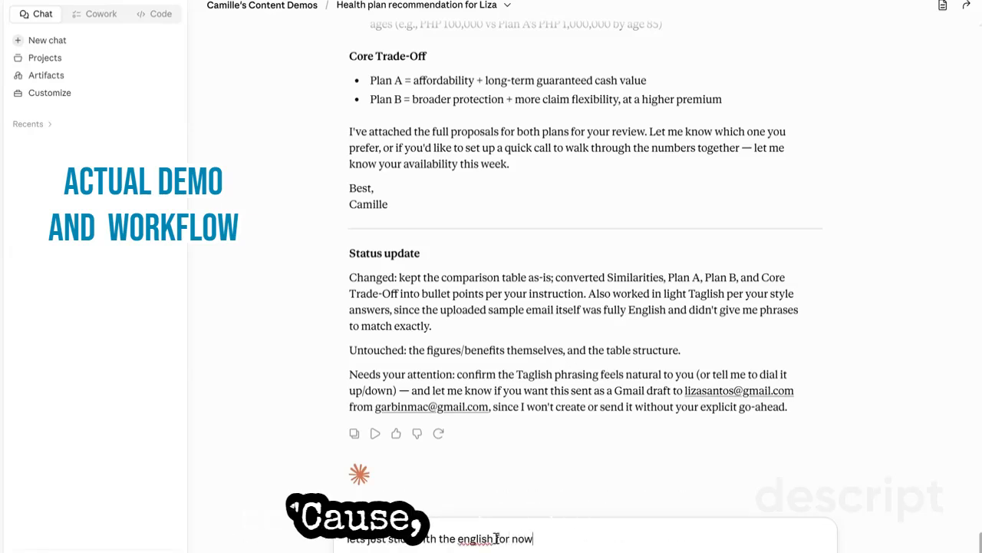
pyautogui.write(' since I')
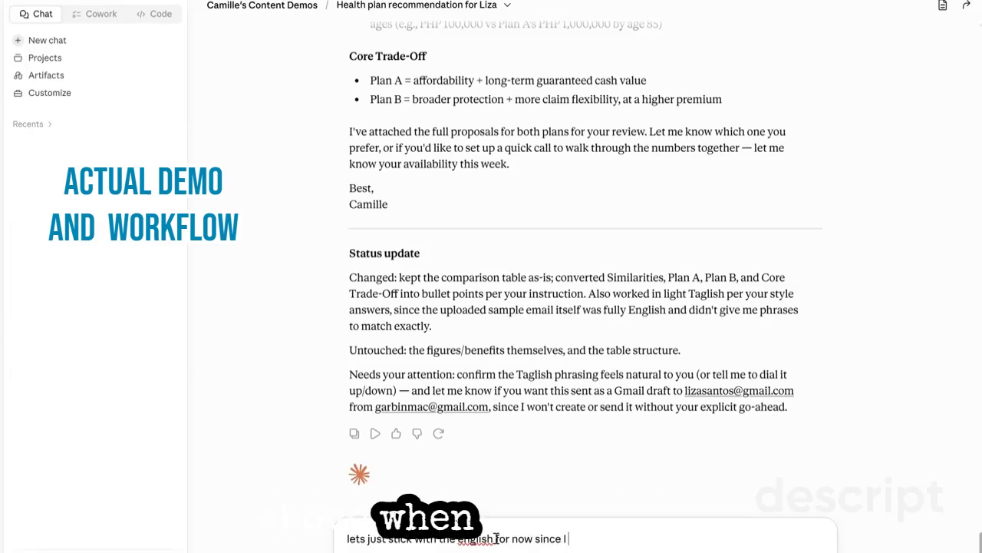
pyautogui.write(' just')
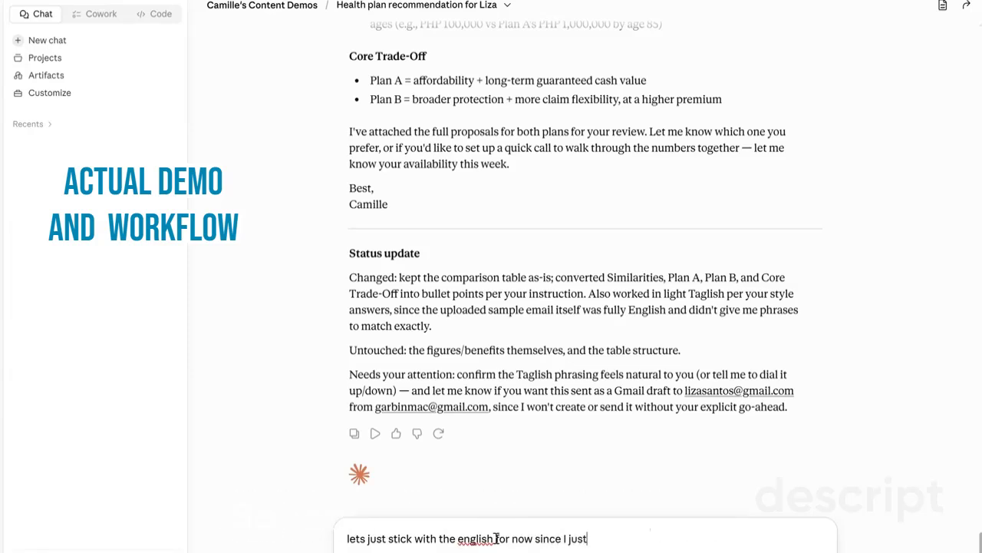
pyautogui.write(' convet')
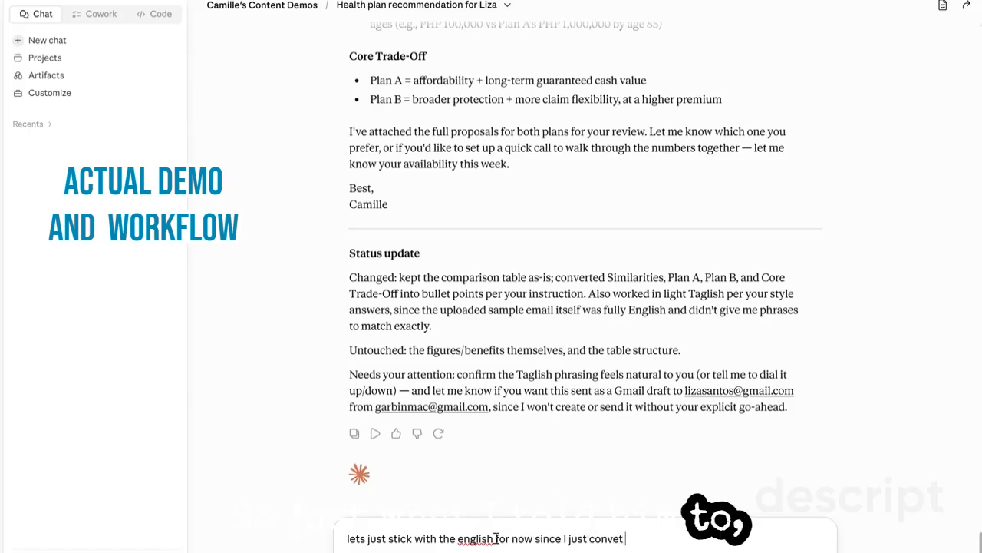
pyautogui.write(' to taglish w')
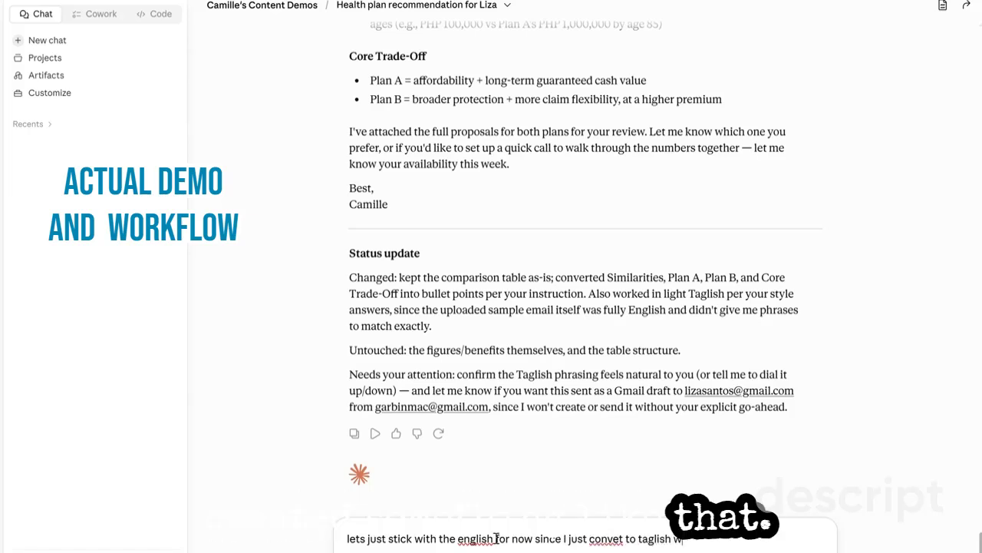
pyautogui.write('hen Im ')
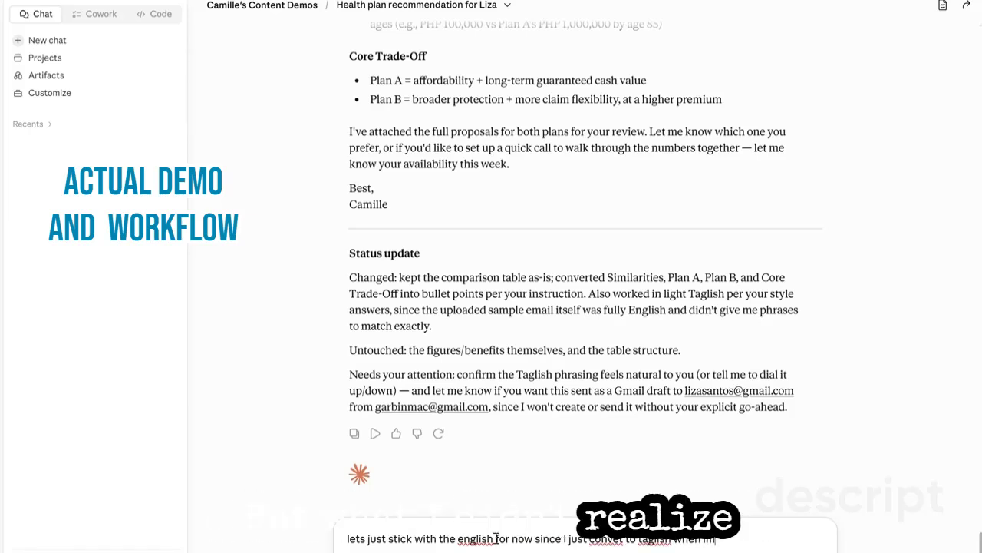
pyautogui.write('t')
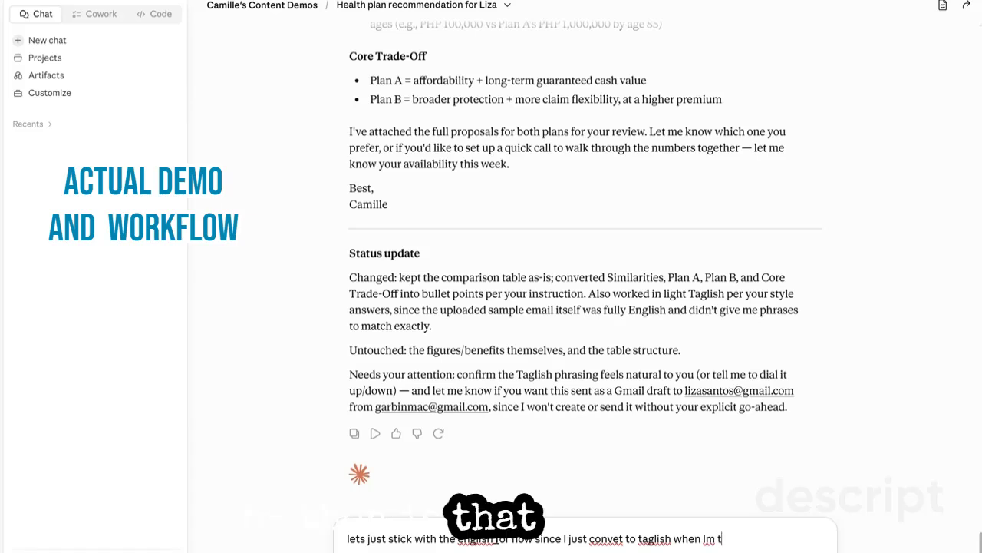
pyautogui.write('yping and ')
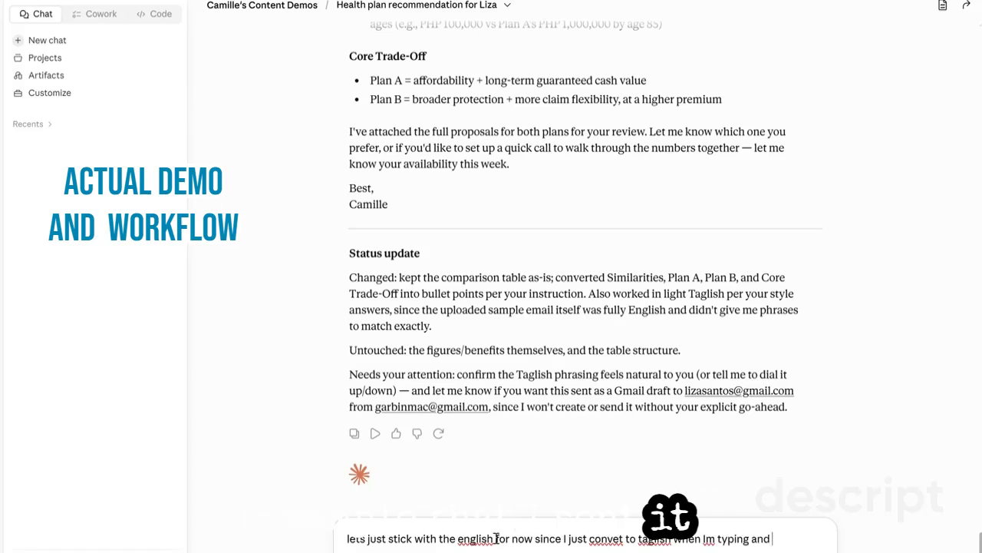
pyautogui.write('explaining a l')
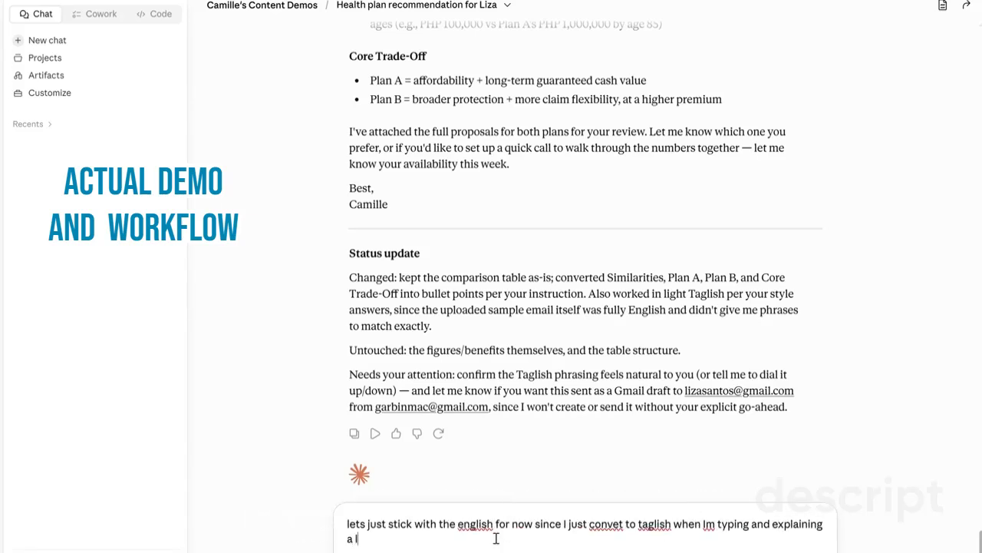
pyautogui.write('ot')
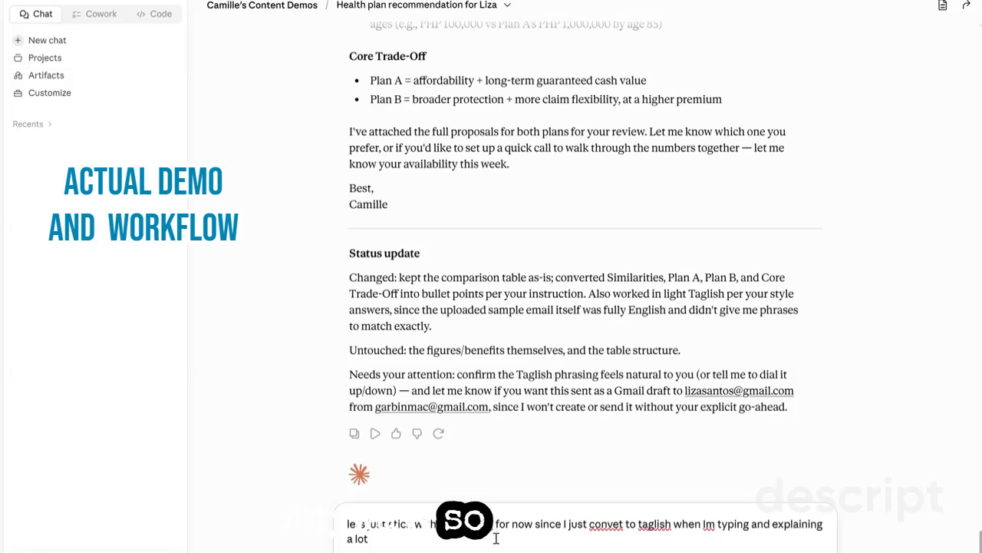
pyautogui.write(' stuff over chat.')
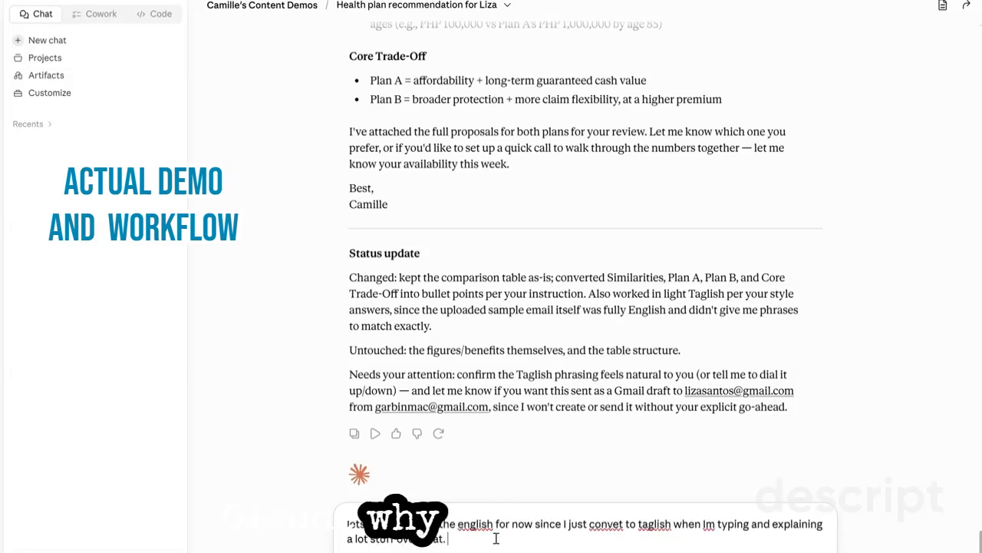
pyautogui.press('BackSpace')
pyautogui.write(', but through')
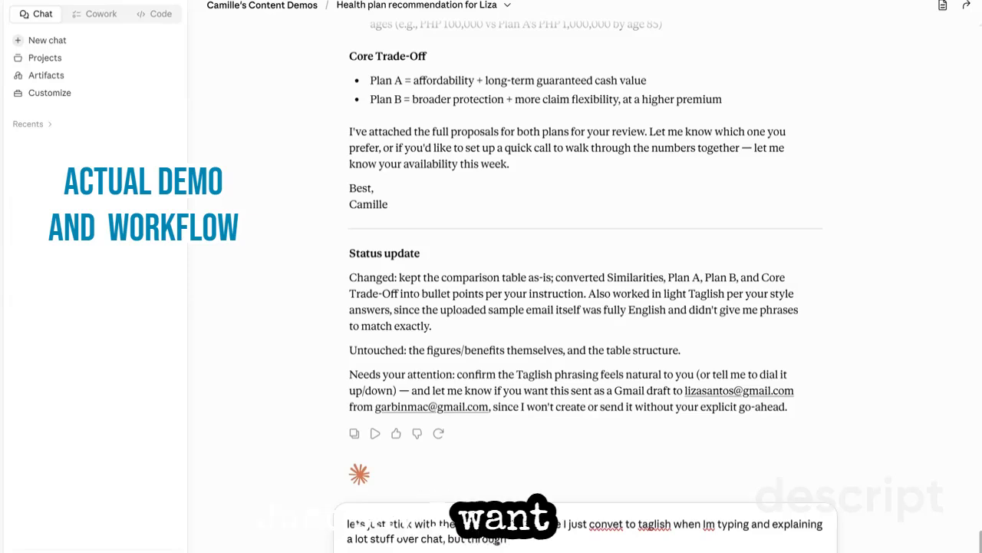
pyautogui.write(' emails')
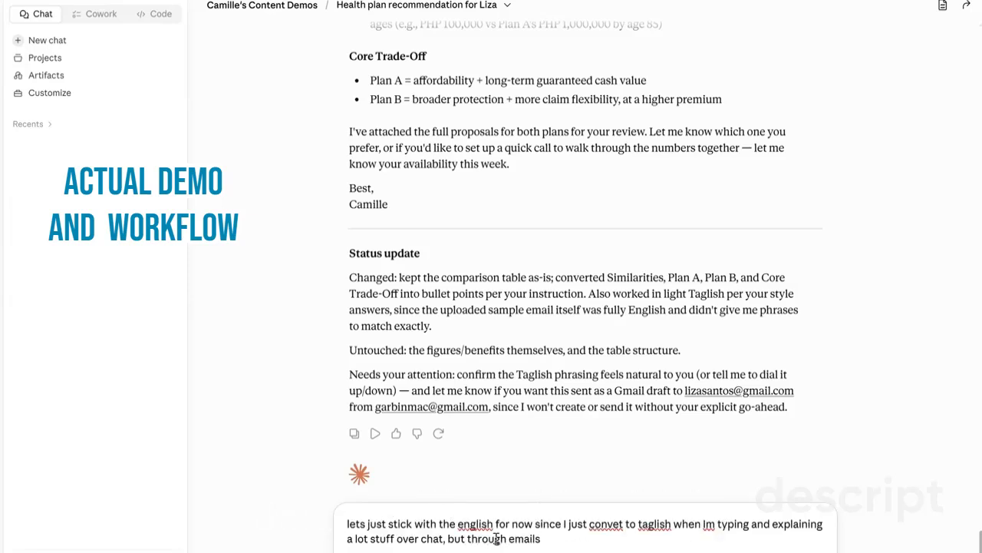
pyautogui.press('BackSpace')
pyautogui.press('BackSpace')
pyautogui.press('BackSpace')
pyautogui.press('BackSpace')
pyautogui.press('BackSpace')
pyautogui.press('BackSpace')
pyautogui.press('BackSpace')
pyautogui.press('BackSpace')
pyautogui.press('BackSpace')
pyautogui.press('BackSpace')
pyautogui.press('BackSpace')
pyautogui.press('BackSpace')
pyautogui.press('BackSpace')
pyautogui.press('BackSpace')
pyautogui.press('BackSpace')
pyautogui.press('BackSpace')
pyautogui.press('BackSpace')
pyautogui.press('BackSpace')
pyautogui.press('BackSpace')
pyautogui.press('BackSpace')
pyautogui.press('BackSpace')
pyautogui.press('BackSpace')
pyautogui.press('BackSpace')
pyautogui.press('BackSpace')
pyautogui.press('BackSpace')
pyautogui.press('BackSpace')
pyautogui.press('BackSpace')
pyautogui.press('BackSpace')
pyautogui.press('BackSpace')
pyautogui.press('BackSpace')
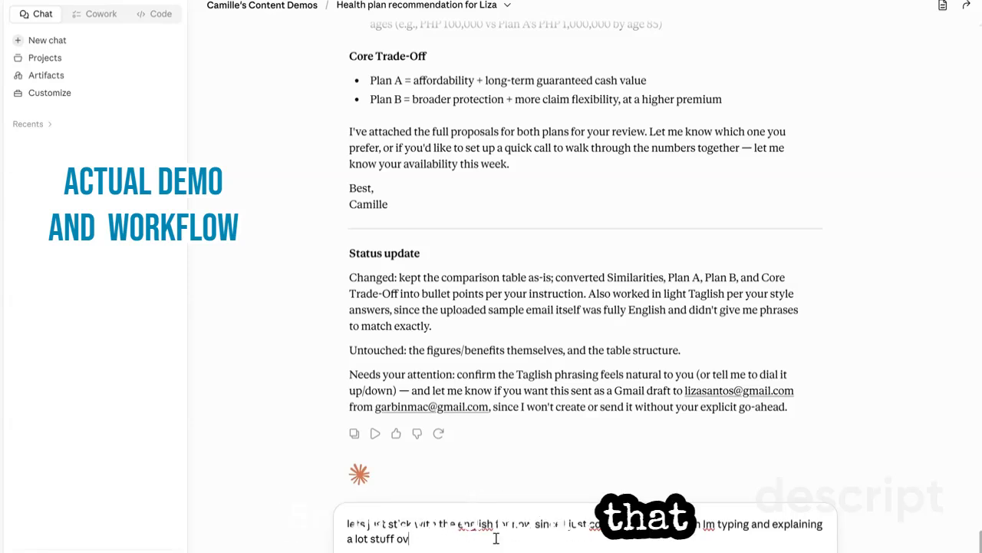
pyautogui.press('BackSpace')
pyautogui.press('BackSpace')
pyautogui.press('BackSpace')
pyautogui.press('BackSpace')
pyautogui.press('BackSpace')
pyautogui.press('BackSpace')
pyautogui.press('BackSpace')
pyautogui.press('BackSpace')
pyautogui.press('BackSpace')
pyautogui.press('BackSpace')
pyautogui.press('BackSpace')
pyautogui.press('BackSpace')
pyautogui.press('BackSpace')
pyautogui.press('BackSpace')
pyautogui.press('BackSpace')
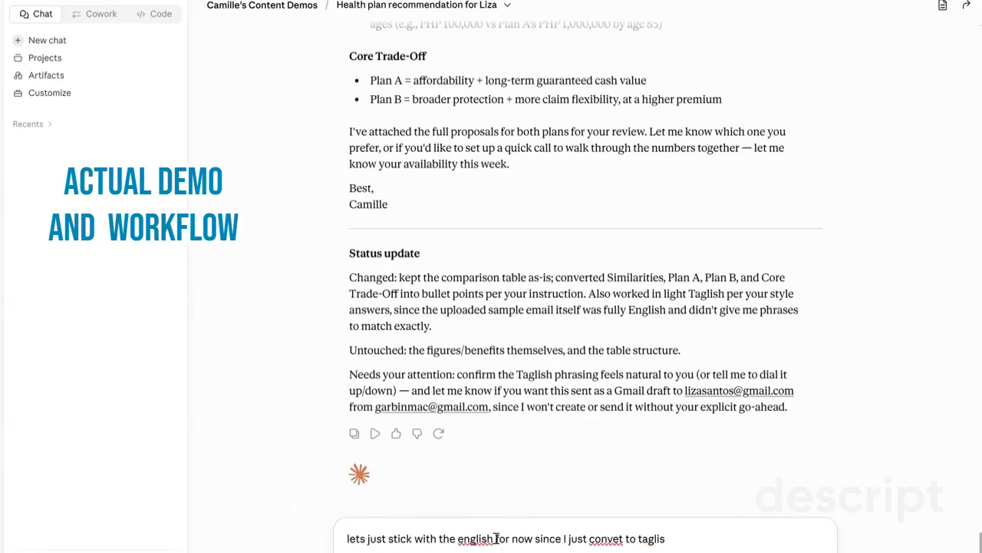
pyautogui.press('BackSpace')
pyautogui.press('BackSpace')
pyautogui.press('BackSpace')
pyautogui.press('BackSpace')
pyautogui.press('BackSpace')
pyautogui.press('BackSpace')
pyautogui.press('BackSpace')
pyautogui.press('BackSpace')
pyautogui.press('BackSpace')
pyautogui.press('BackSpace')
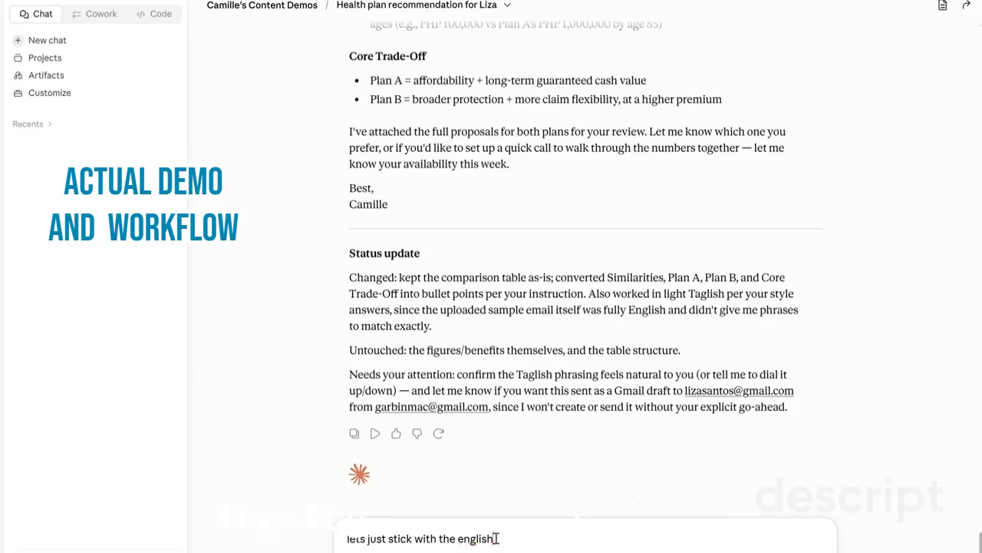
# Continue the reply about sticking with English by adding "for now since I cant find a sample to give you more context,"
pyautogui.write('the english for n')
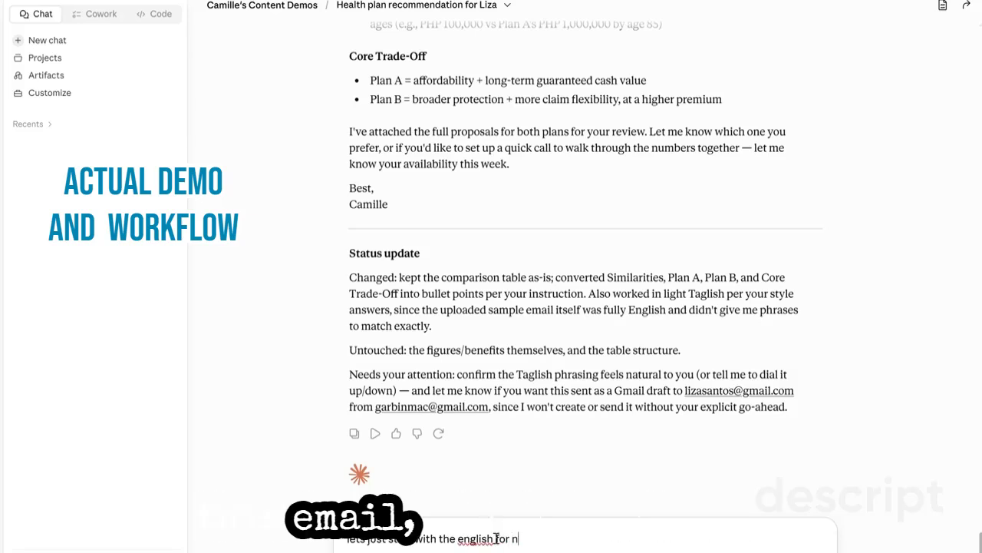
pyautogui.write('ow since ')
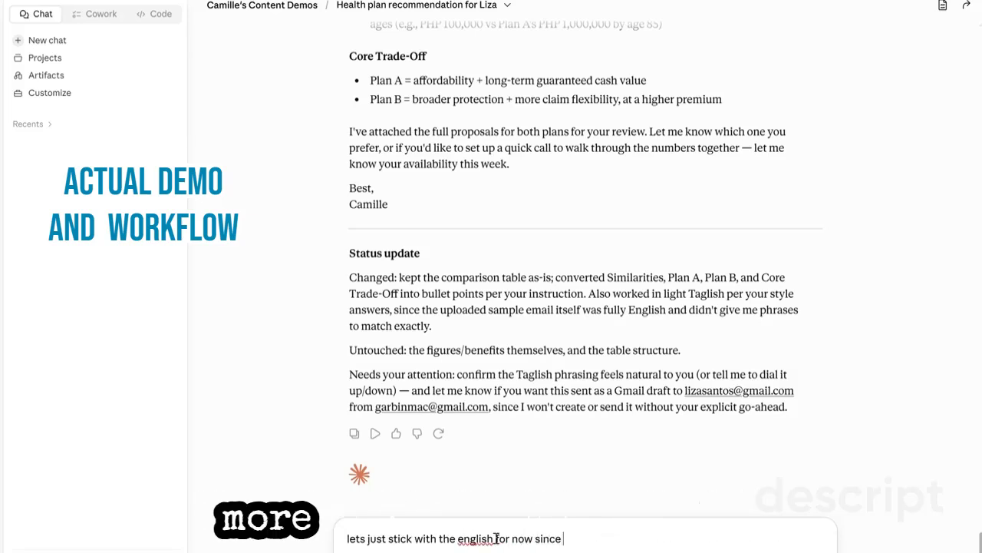
pyautogui.write('I cant f')
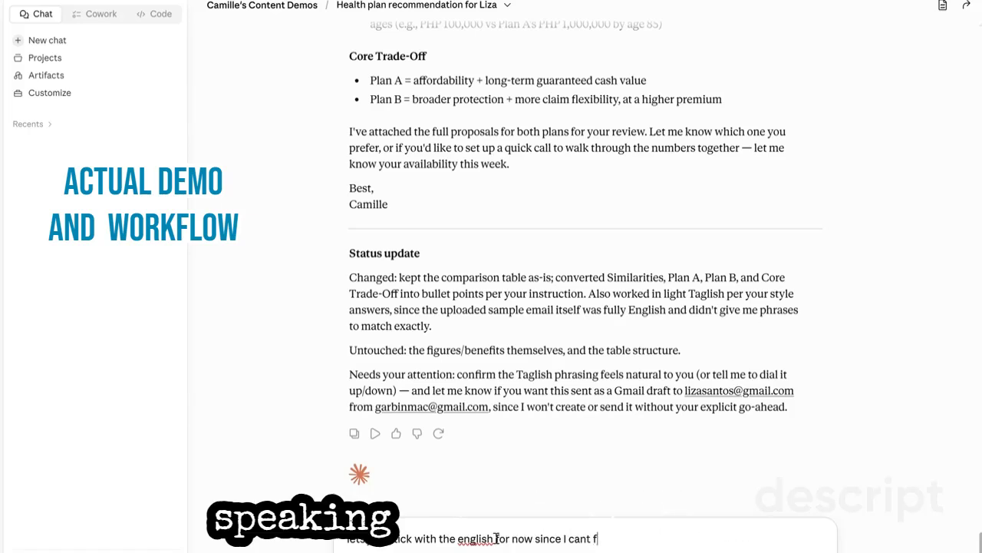
pyautogui.write('ind a samp')
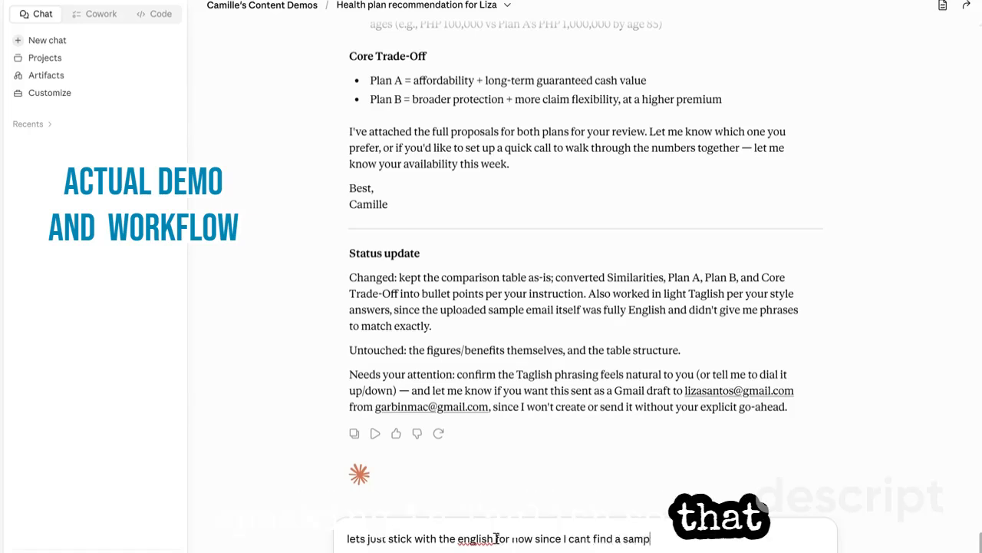
pyautogui.write('le to gv')
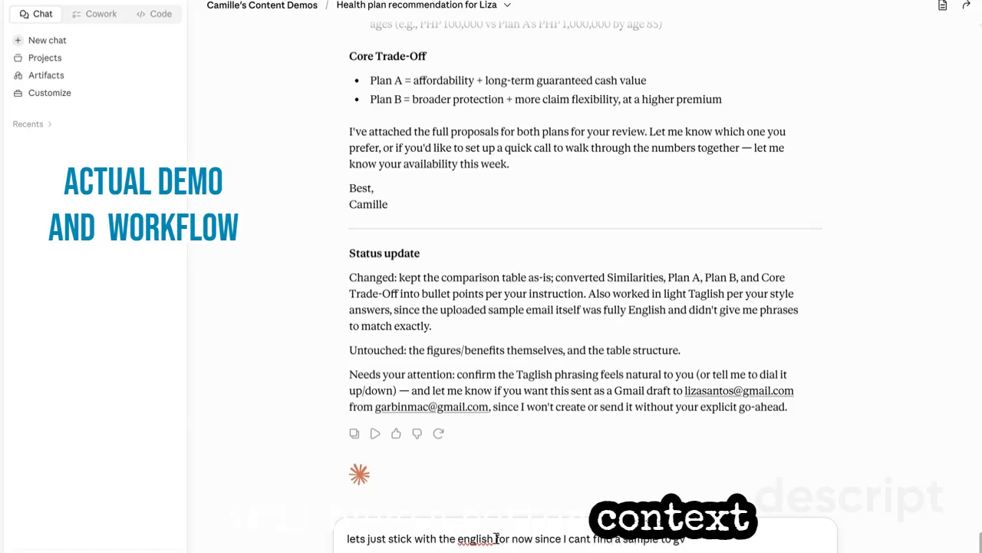
pyautogui.write('i')
pyautogui.press('BackSpace')
pyautogui.write('ive yo')
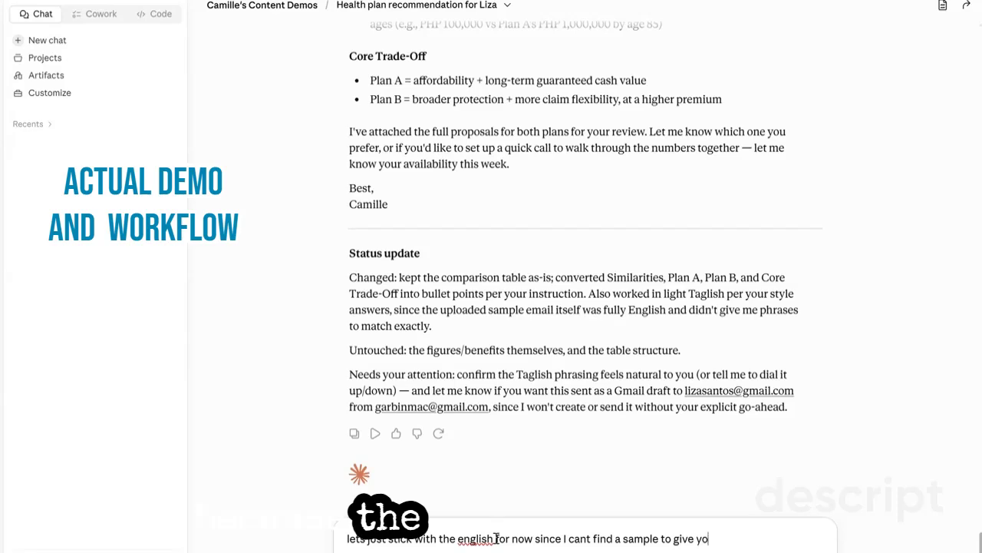
pyautogui.write('u more conte')
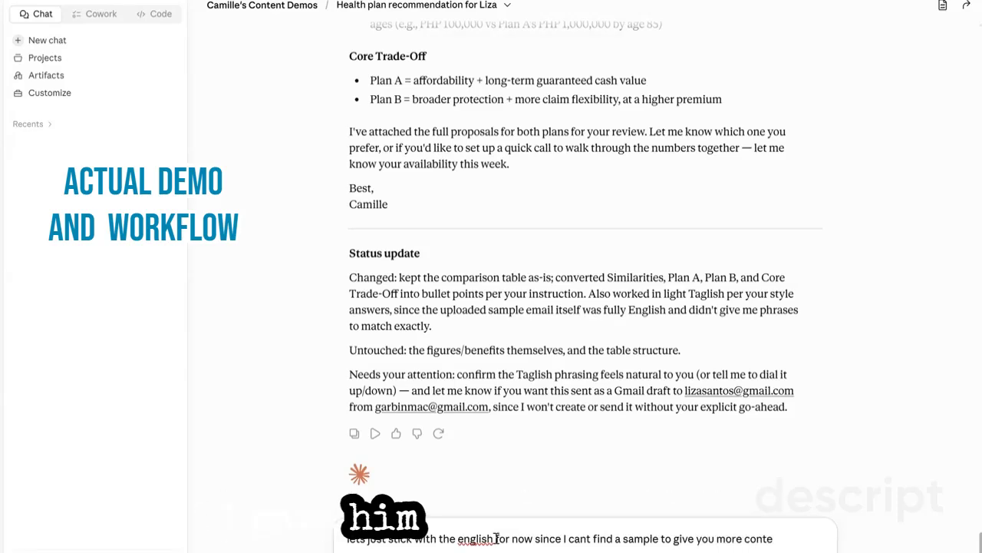
pyautogui.write('xxtt,')
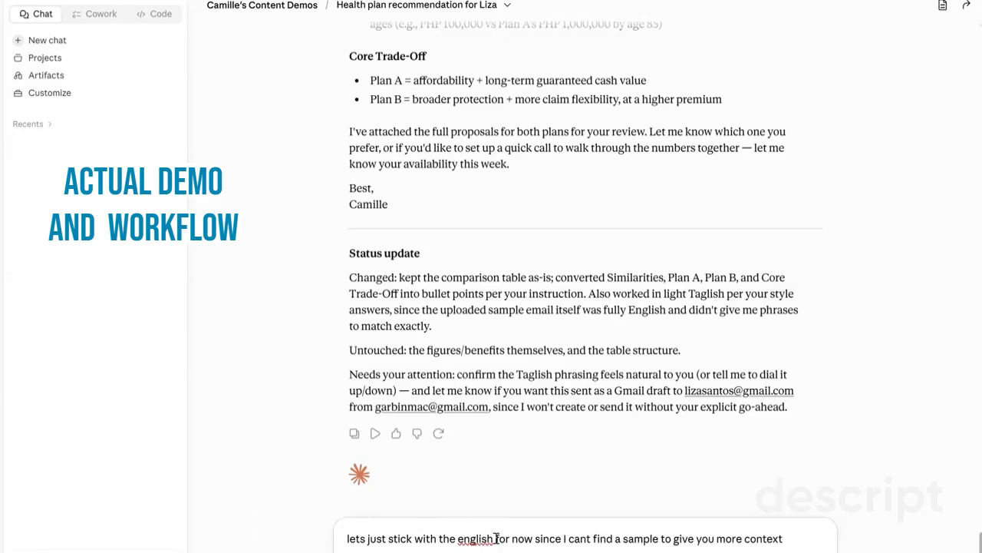
# Check the Taglish wording in the revised email and reword the unsent reply to say "stick with straight english"
pyautogui.scroll(6, 477, 489)
pyautogui.scroll(8, 477, 488)
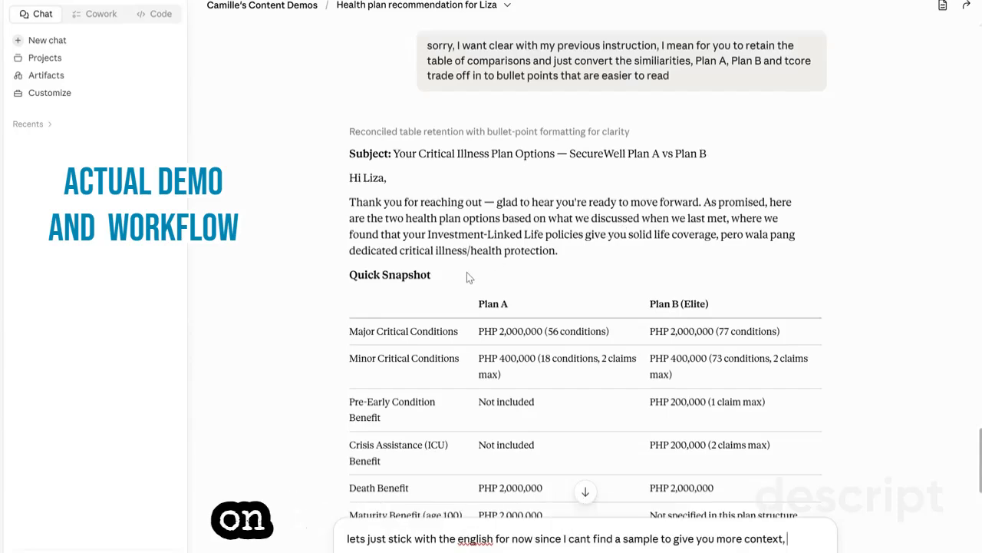
pyautogui.scroll(-3, 467, 271)
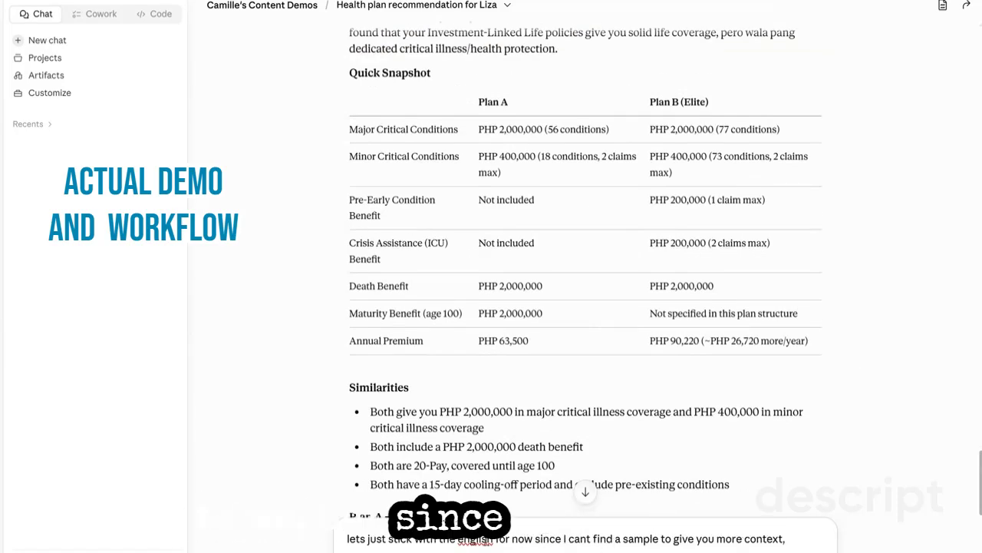
pyautogui.click(458, 537)
pyautogui.press('BackSpace')
pyautogui.press('BackSpace')
pyautogui.press('BackSpace')
pyautogui.press('BackSpace')
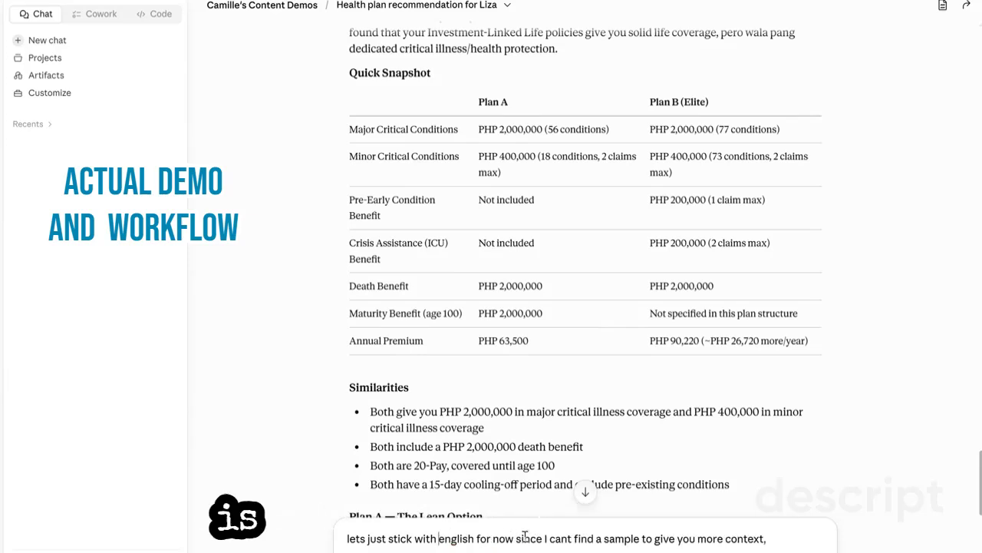
pyautogui.write('straight')
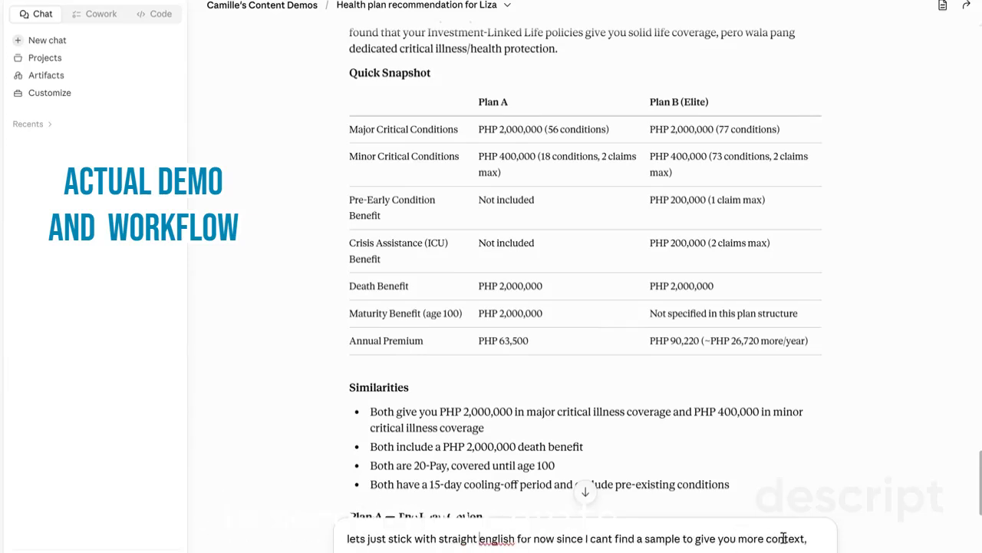
# Remove the comma after "context" and extend the reply with "when I go to taglish explanations, maybe in the future."
pyautogui.press('BackSpace')
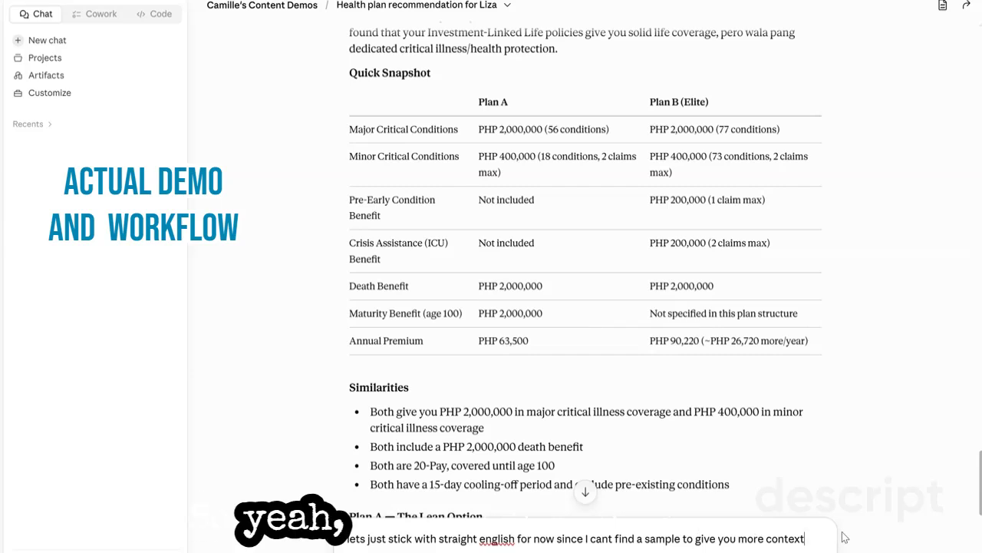
pyautogui.write('when I')
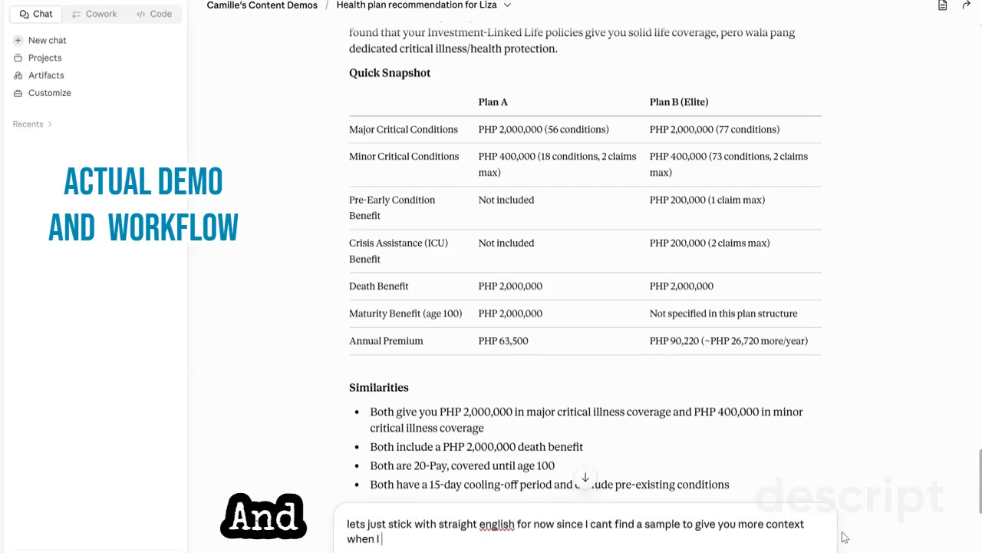
pyautogui.write(' go to ')
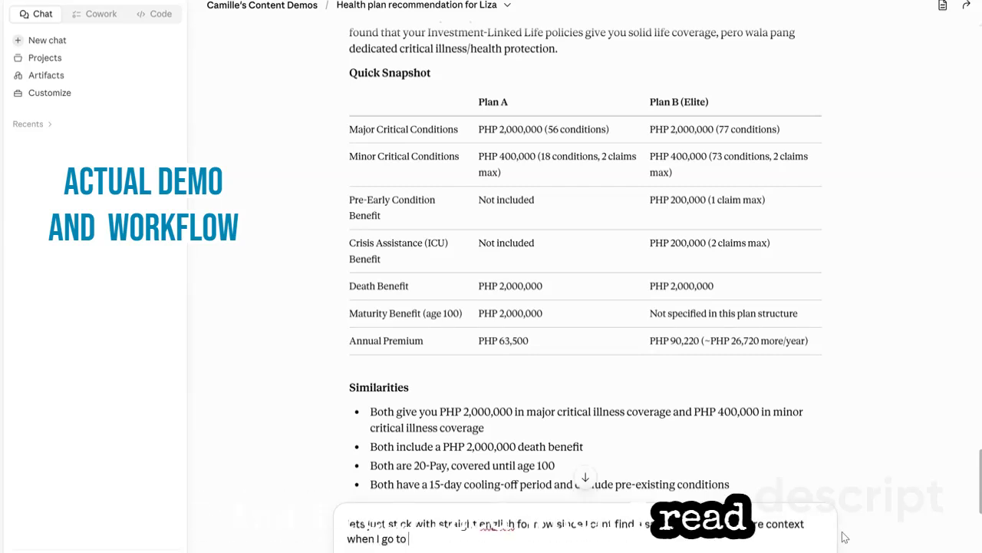
pyautogui.write('taglish')
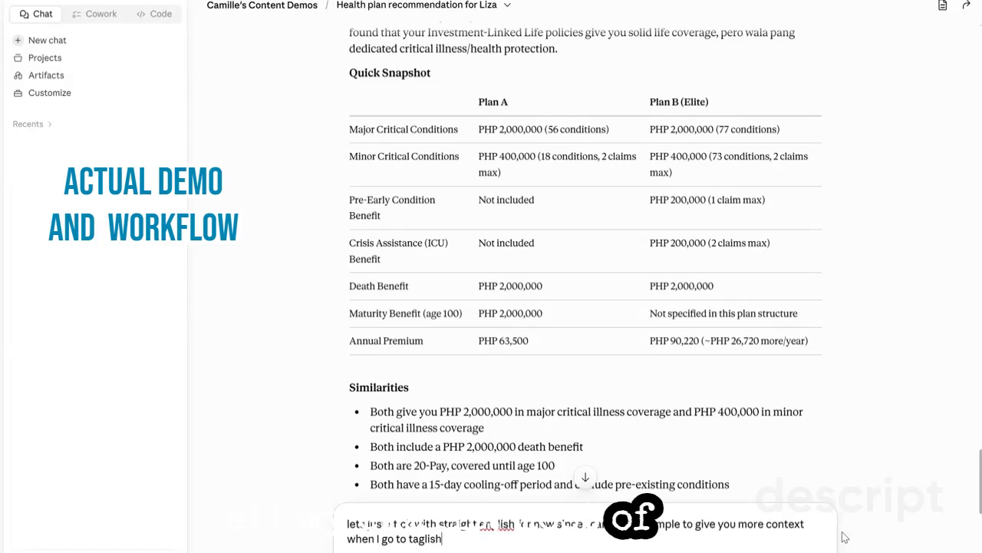
pyautogui.write(' explanations,')
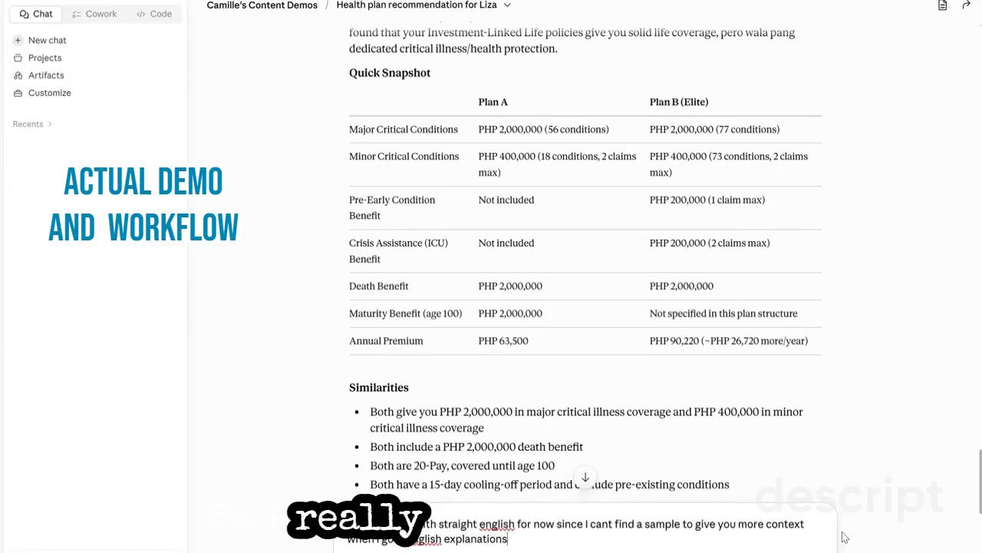
pyautogui.write(' maybe')
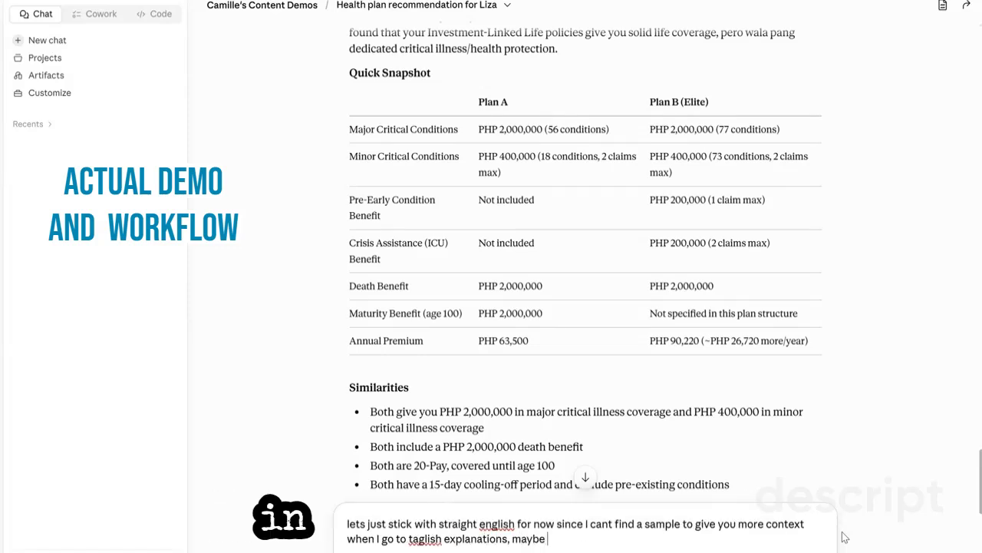
pyautogui.write(' in the fu')
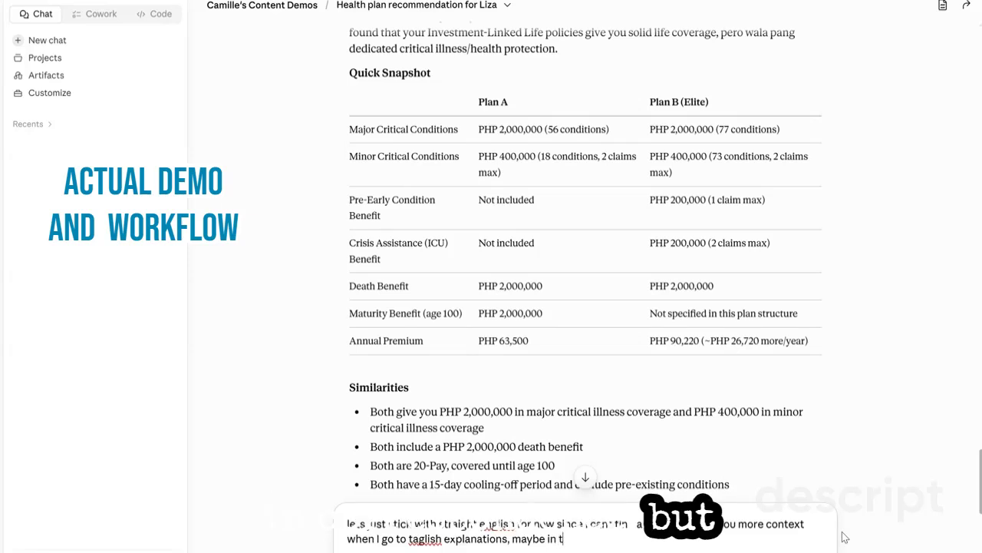
pyautogui.write('ture.')
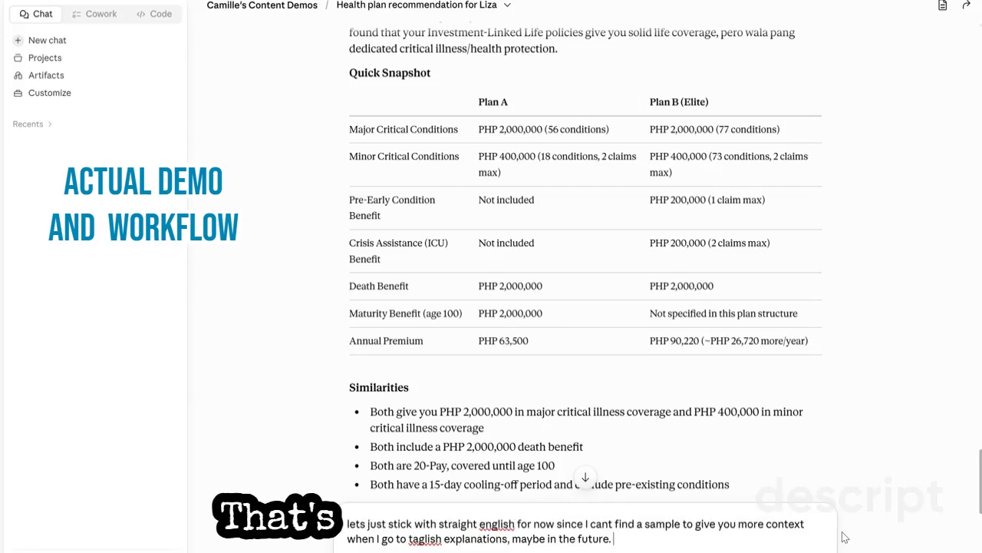
# End the reply with "once I encounter my previous works" in place of the final period and send it to Claude
pyautogui.scroll(-5, 673, 317)
pyautogui.scroll(-5, 672, 317)
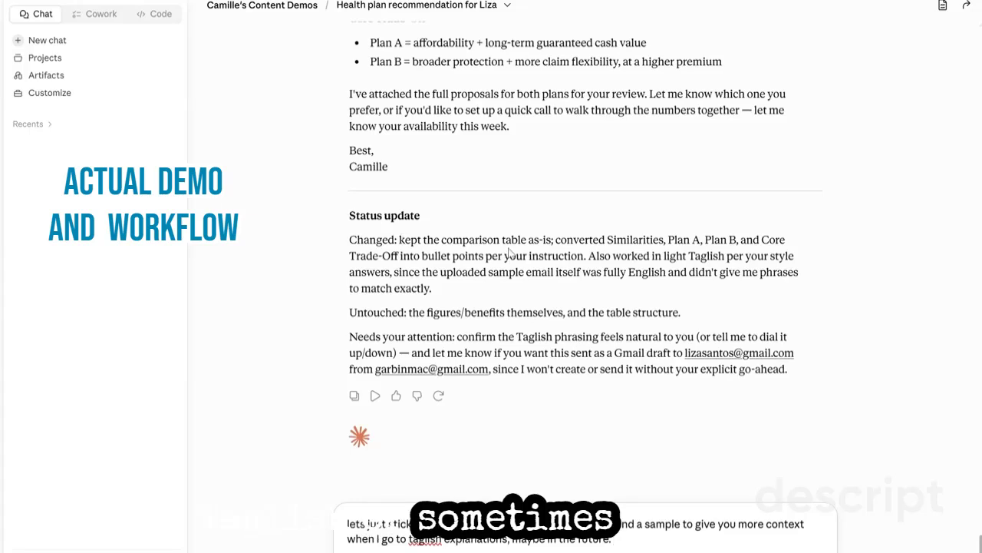
pyautogui.press('BackSpace')
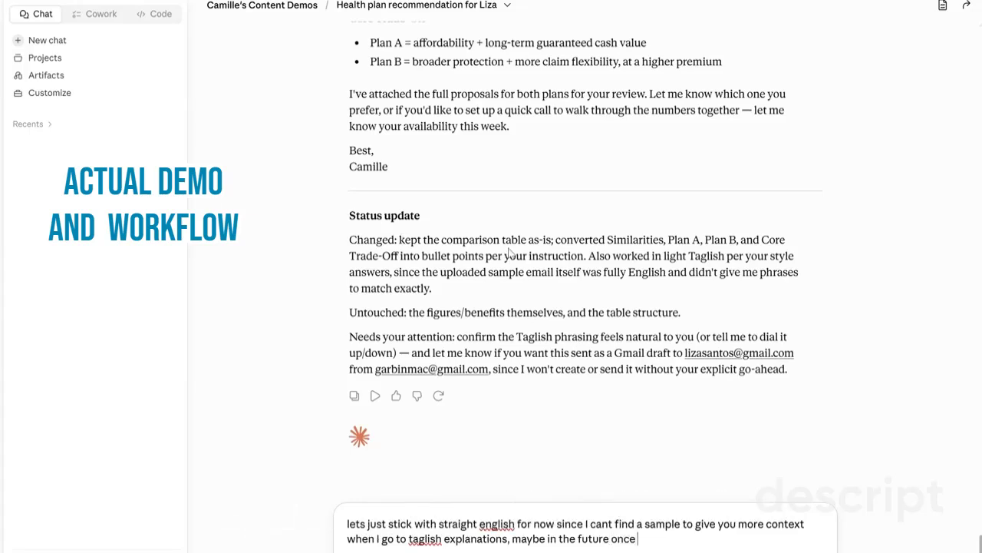
pyautogui.press('BackSpace')
pyautogui.press('BackSpace')
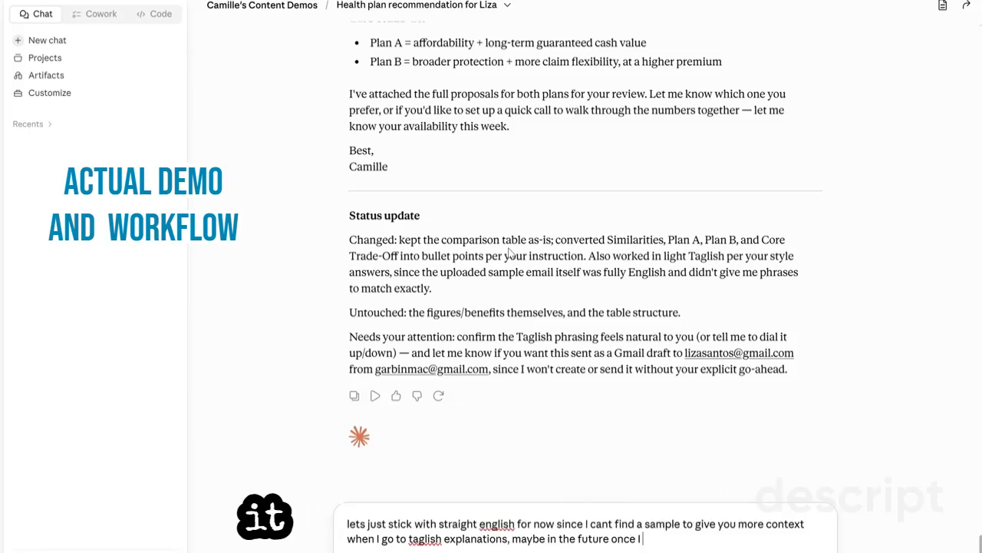
pyautogui.write('encounter my pre')
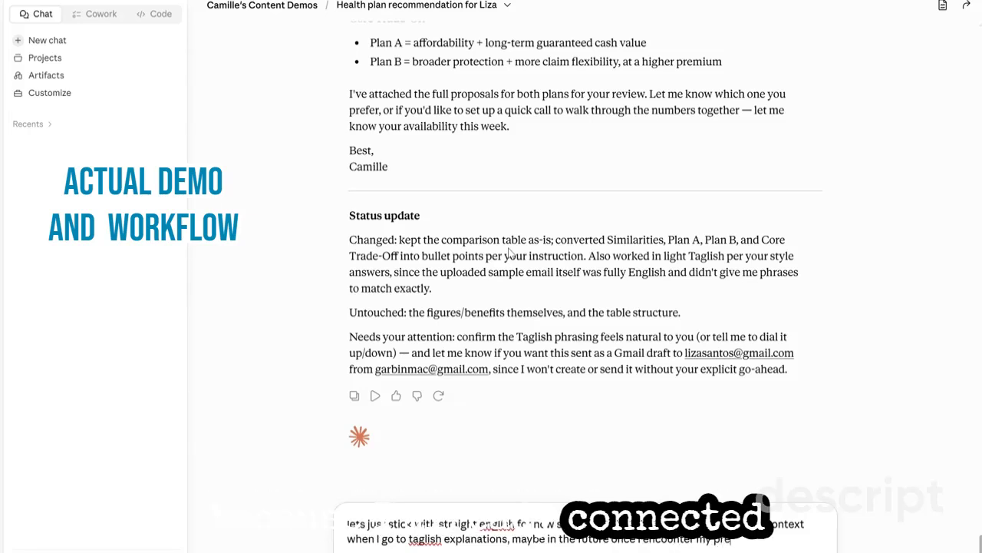
pyautogui.write('vious email')
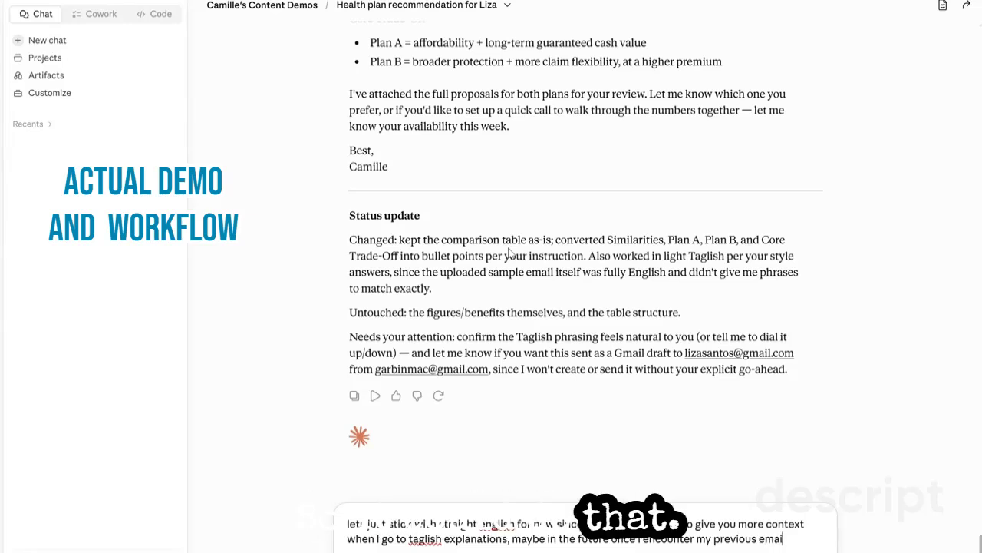
pyautogui.press('BackSpace')
pyautogui.press('BackSpace')
pyautogui.press('BackSpace')
pyautogui.press('BackSpace')
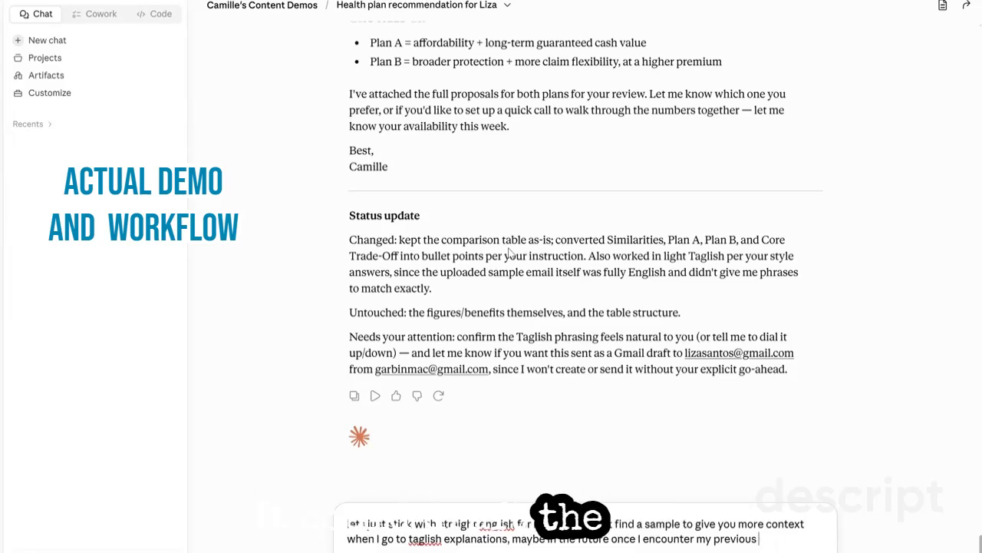
pyautogui.write('orworks,')
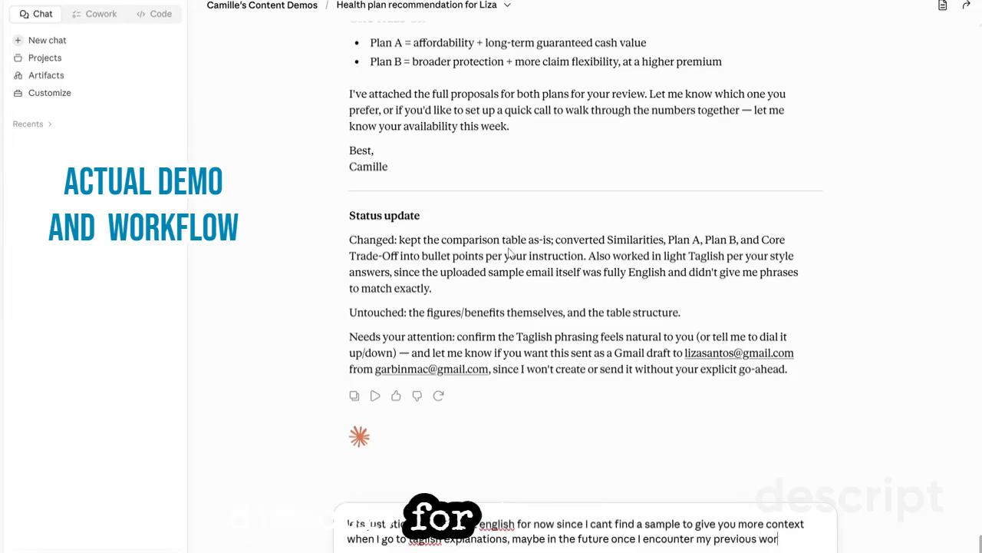
pyautogui.press('BackSpace')
pyautogui.press('BackSpace')
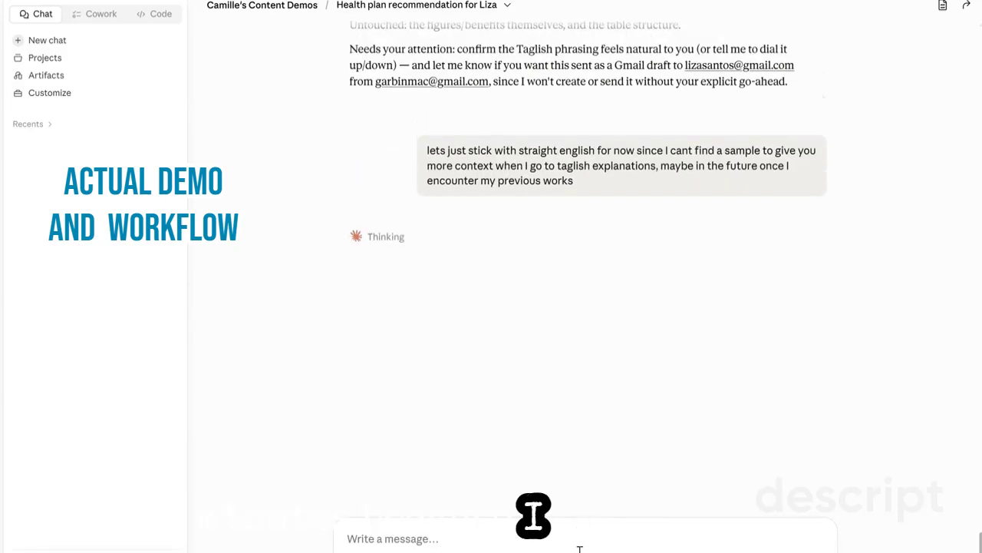
pyautogui.write('the')
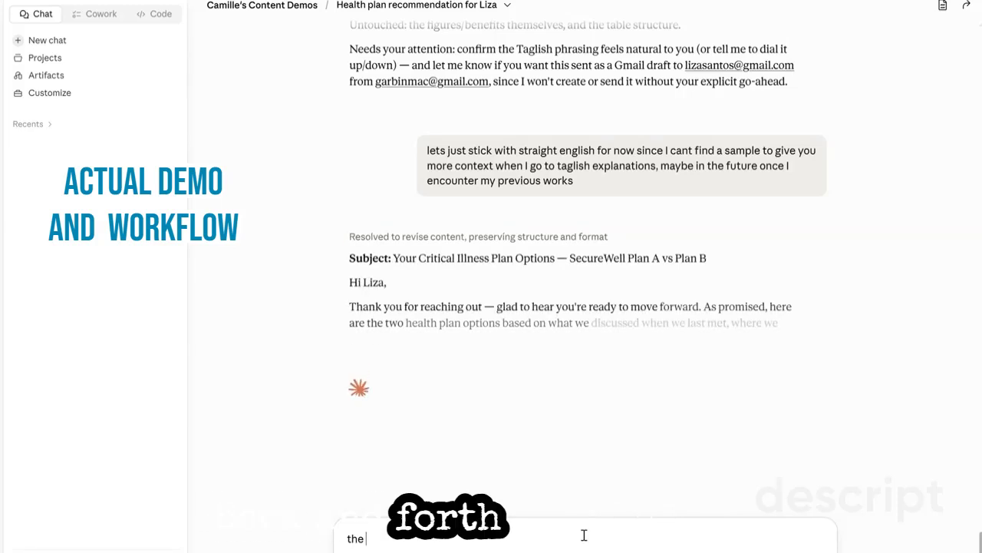
pyautogui.press('BackSpace')
pyautogui.press('BackSpace')
pyautogui.press('BackSpace')
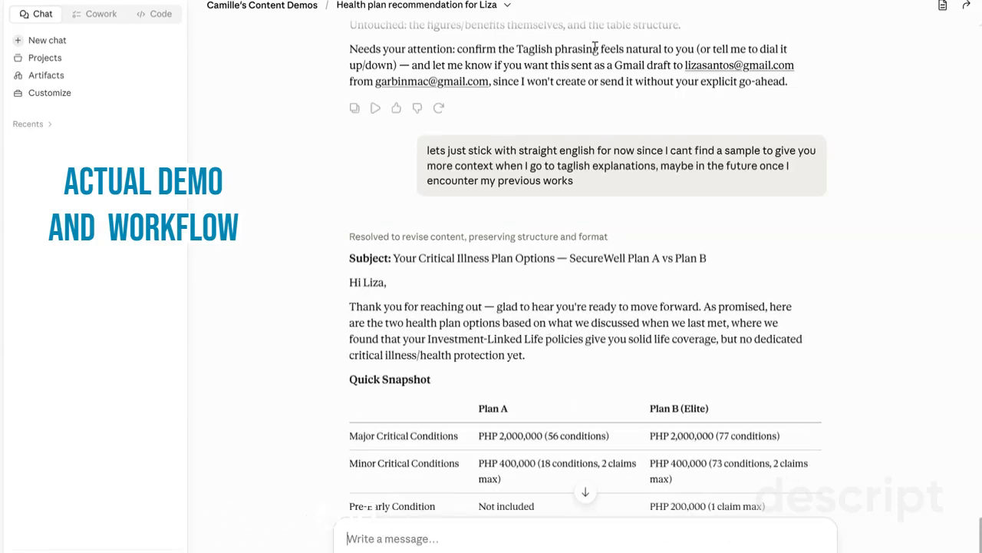
# Review the straight-English email through its status update and start the reply with "I think we're all good,"
pyautogui.scroll(-2, 595, 90)
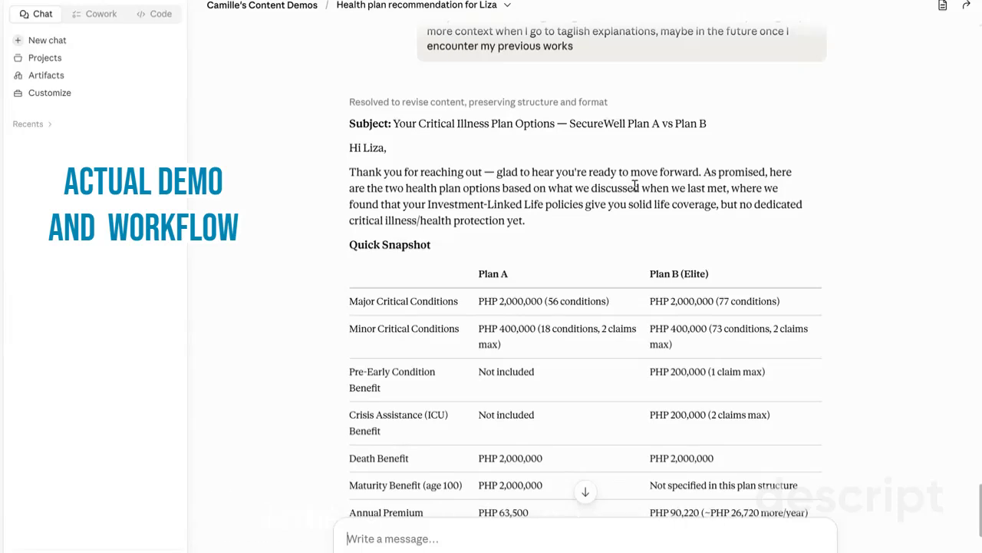
pyautogui.scroll(-5, 636, 186)
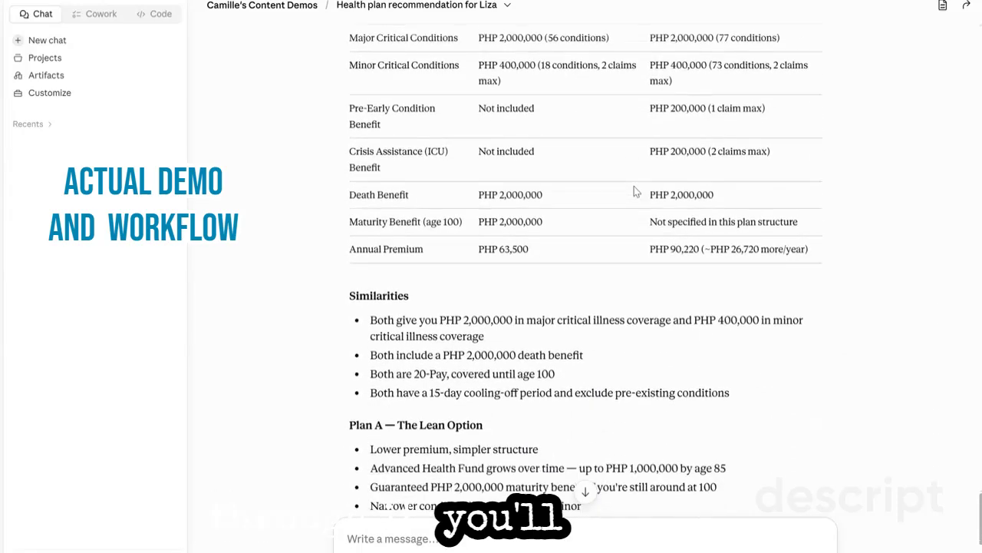
pyautogui.scroll(-6, 635, 191)
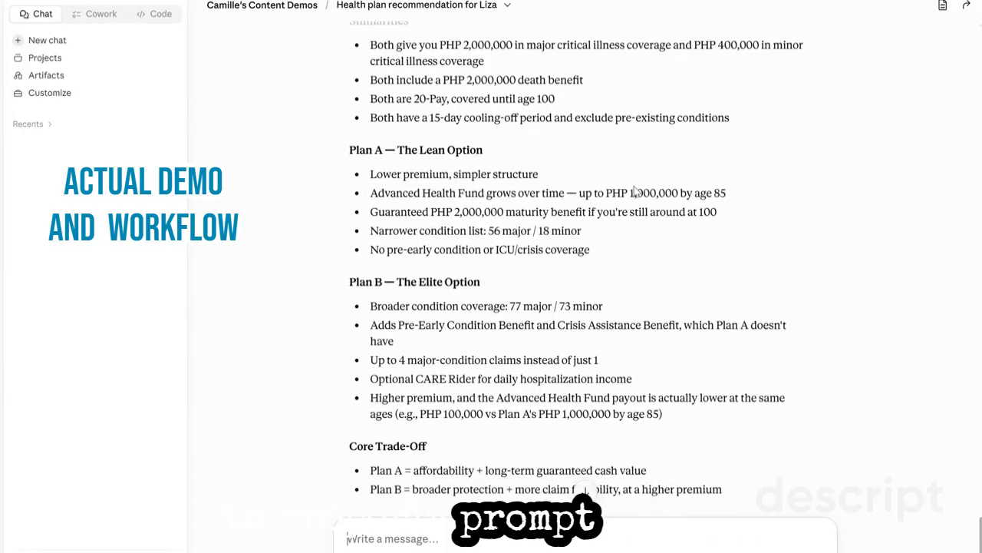
pyautogui.scroll(-2, 635, 190)
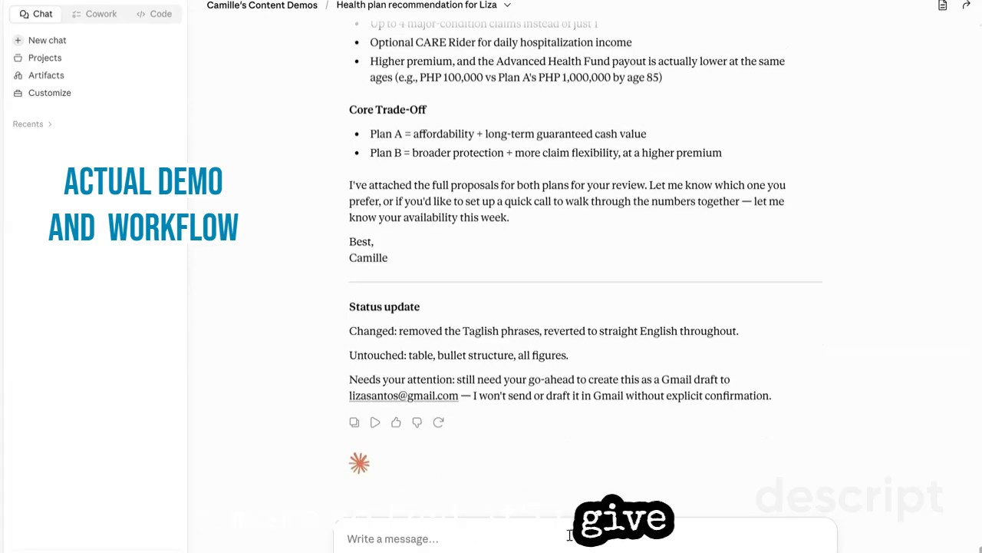
pyautogui.write("I think we're all good,")
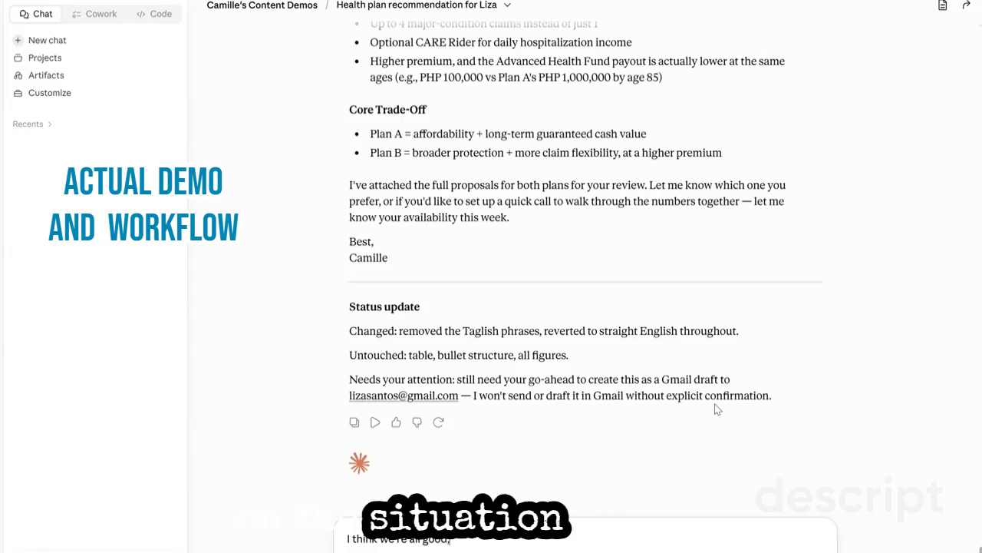
pyautogui.write(' pleasae')
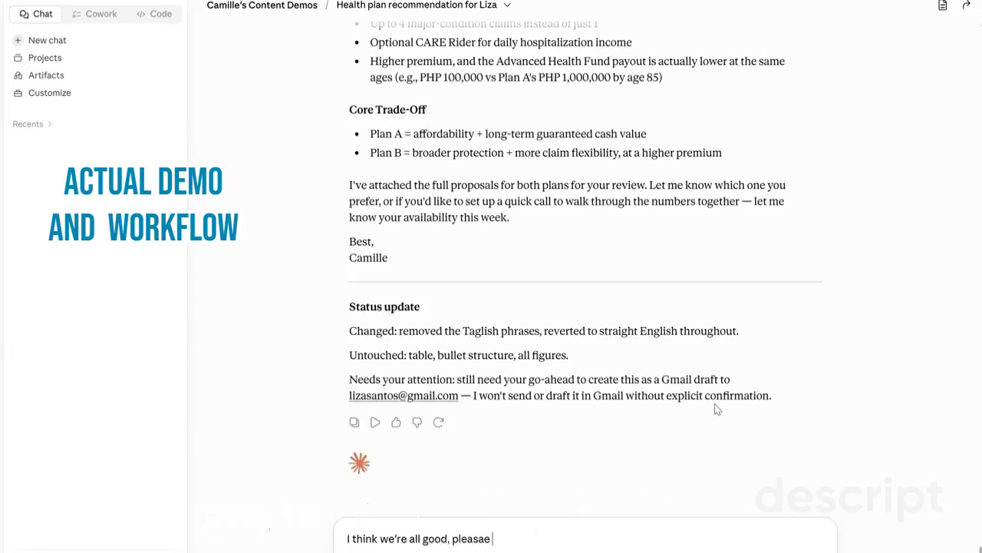
pyautogui.press('BackSpace')
pyautogui.press('BackSpace')
pyautogui.press('BackSpace')
pyautogui.press('BackSpace')
pyautogui.press('BackSpace')
pyautogui.press('BackSpace')
pyautogui.press('BackSpace')
# Complete the reply with "yeah send it to my gmail draft please" and send it to Claude
pyautogui.write('yeah')
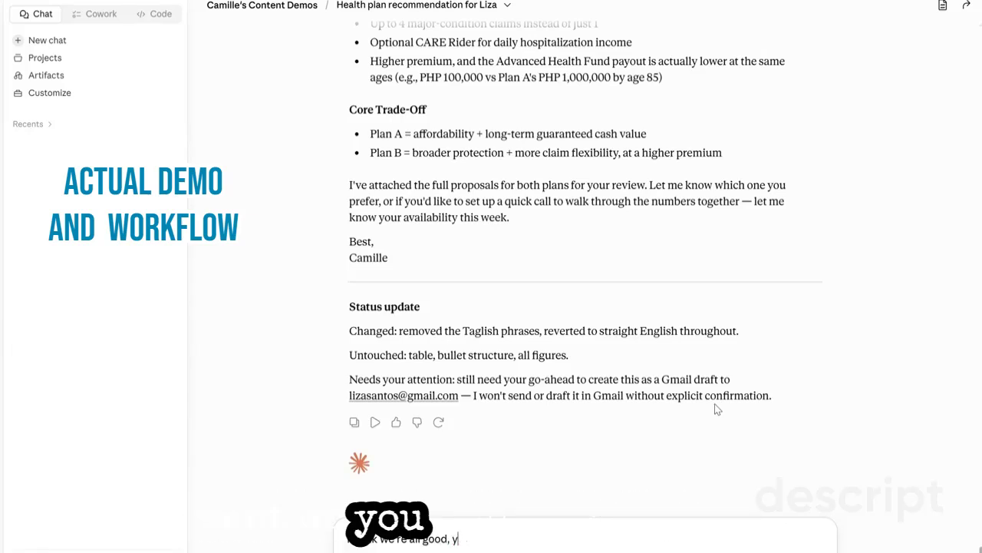
pyautogui.press('BackSpace')
pyautogui.write('p')
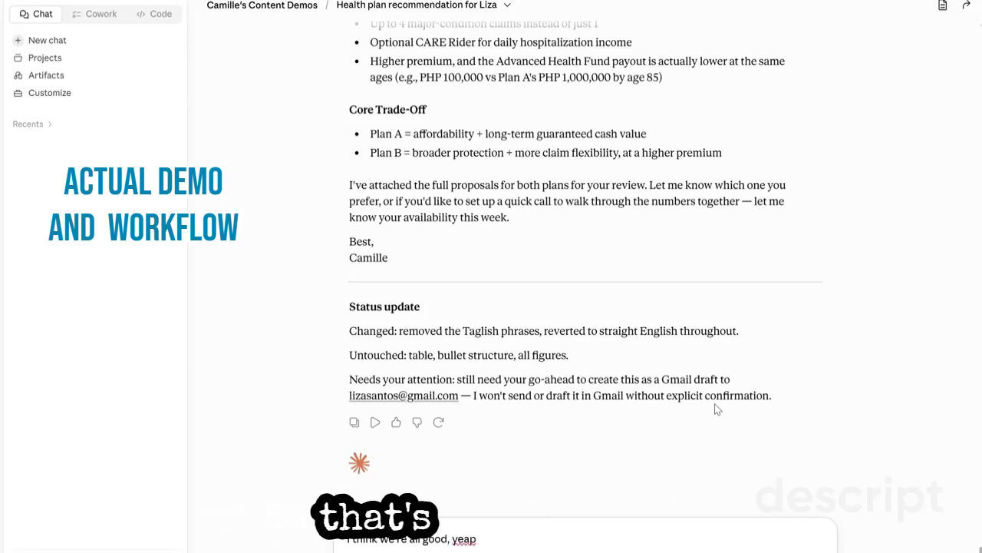
pyautogui.press('BackSpace')
pyautogui.write('h send it to my g')
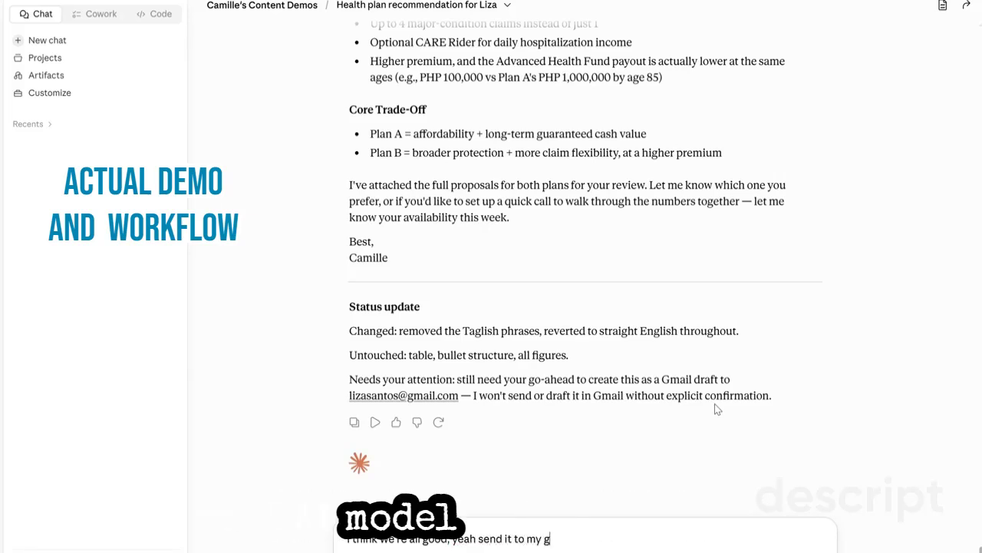
pyautogui.write('mail draft please')
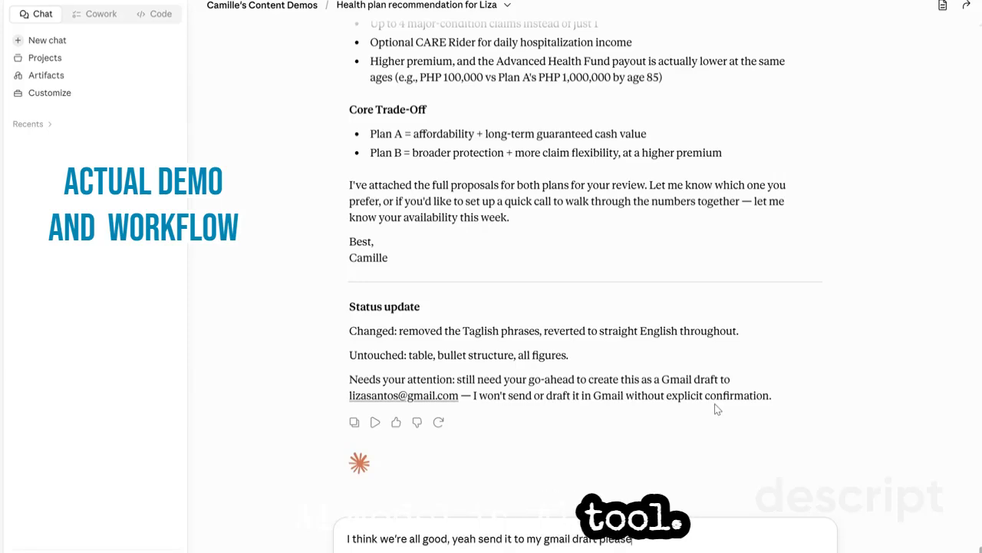
pyautogui.press('Return')
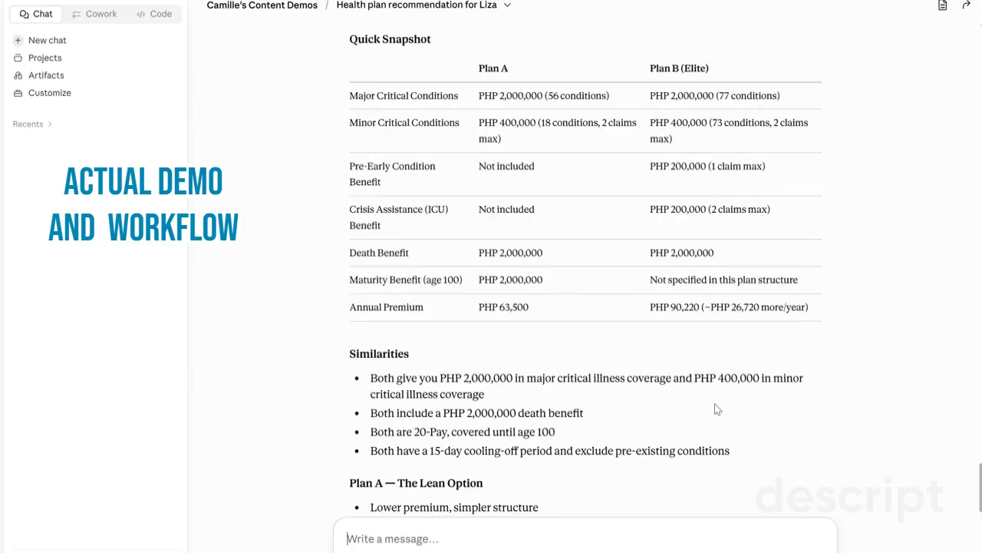
# Look back over the final email and the earlier revision exchange, and check the progress of the Gmail draft request
pyautogui.scroll(-4, 717, 409)
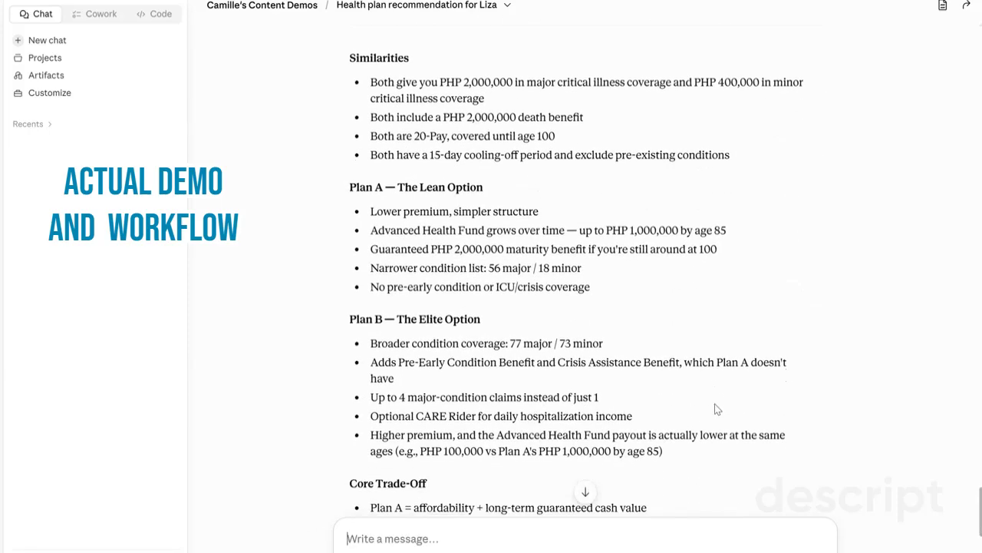
pyautogui.scroll(5, 576, 187)
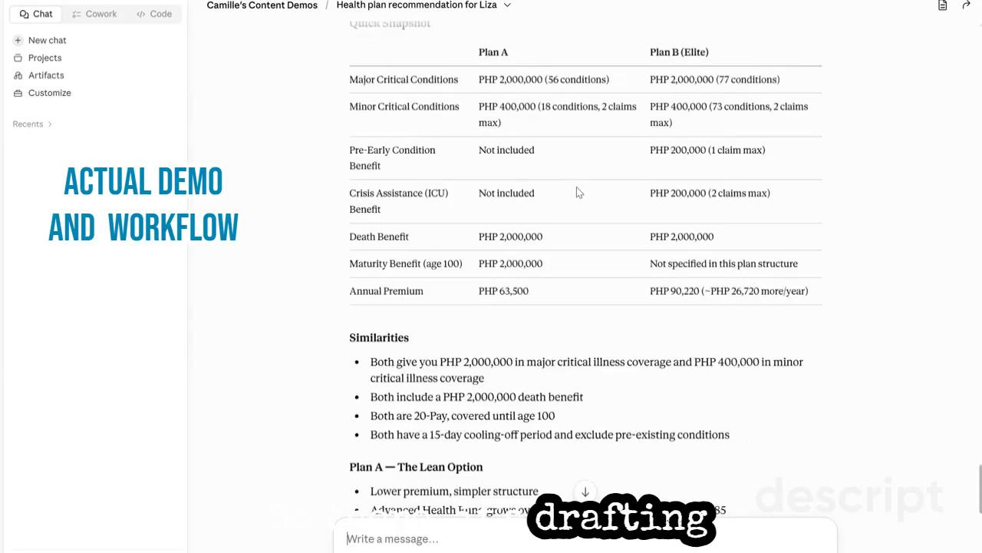
pyautogui.scroll(-13, 579, 186)
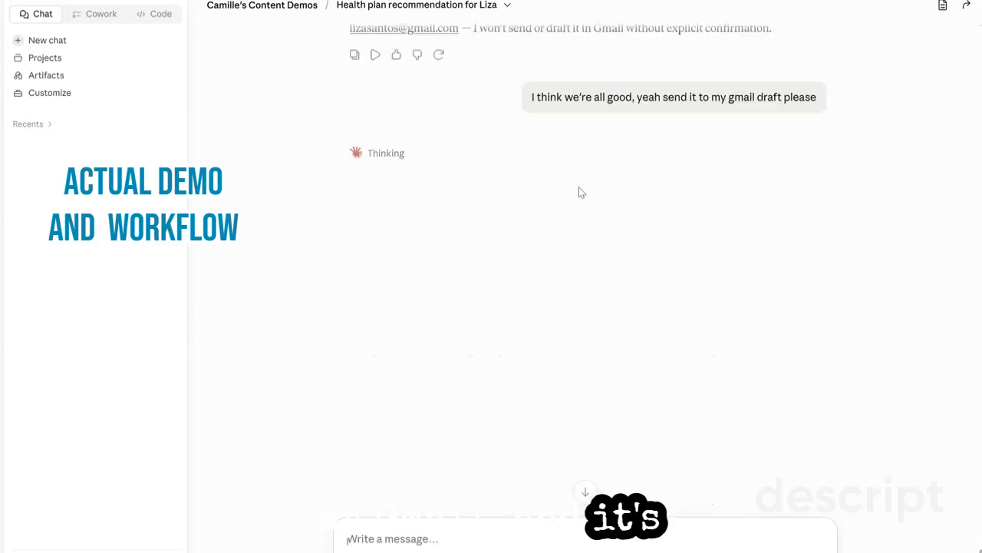
pyautogui.scroll(3, 579, 186)
pyautogui.scroll(1, 579, 186)
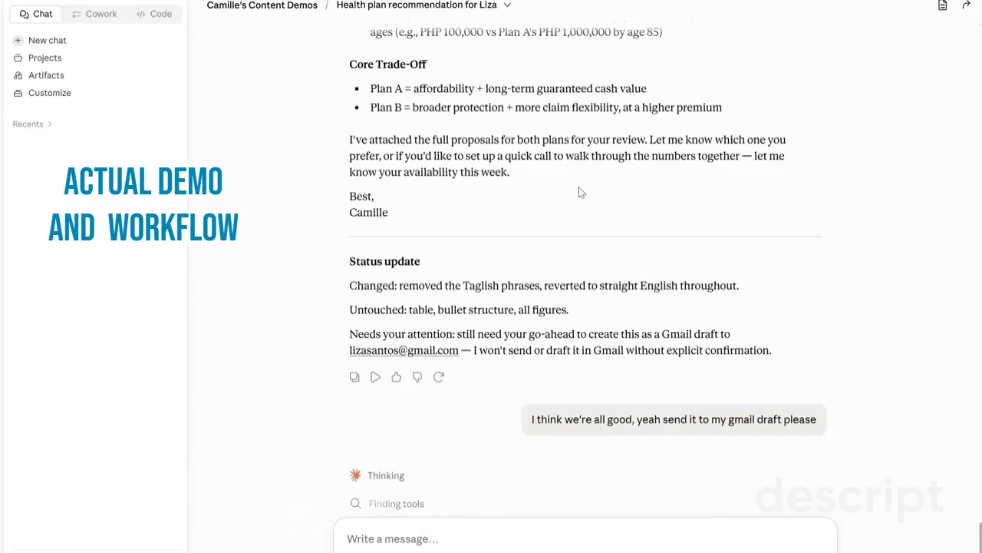
pyautogui.scroll(-2, 579, 187)
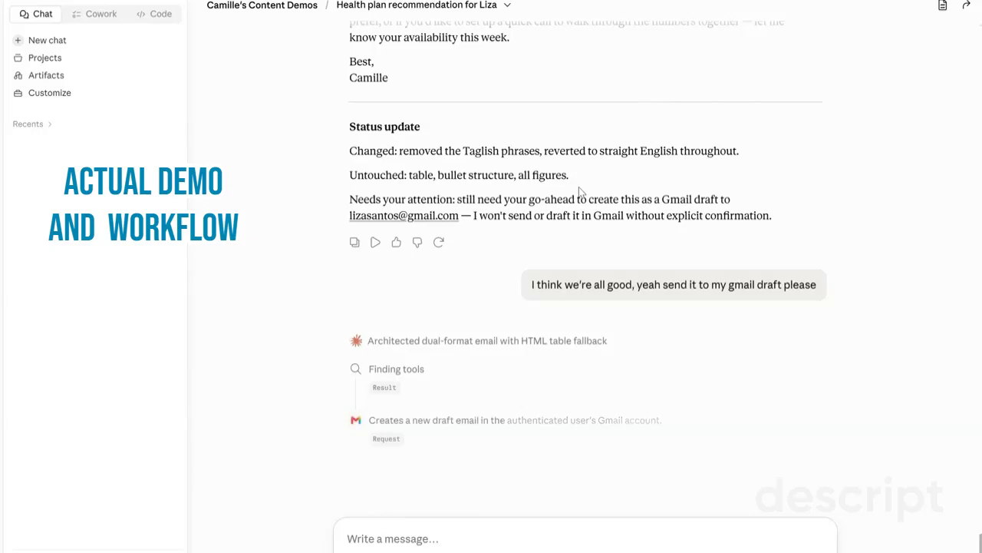
pyautogui.scroll(20, 580, 192)
pyautogui.scroll(6, 580, 192)
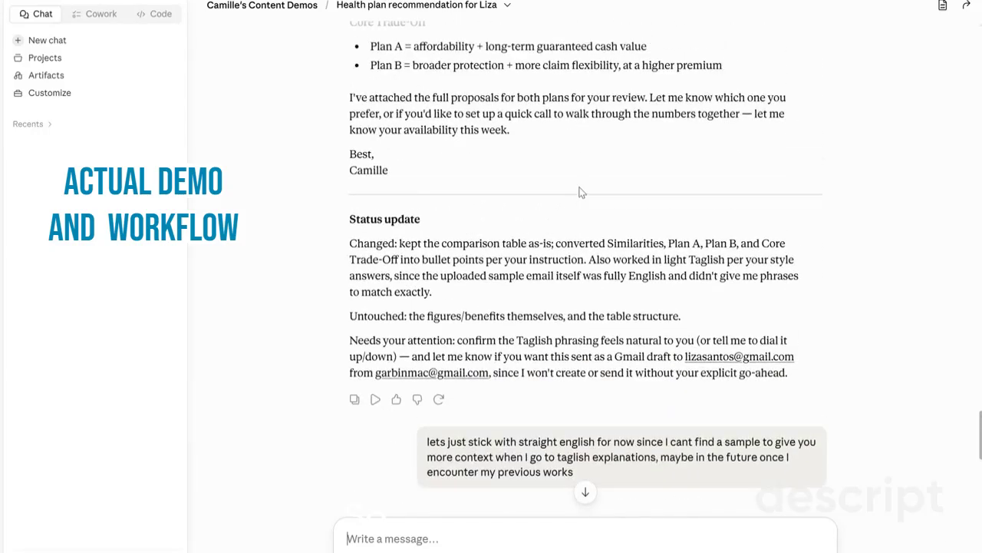
pyautogui.scroll(-5, 580, 191)
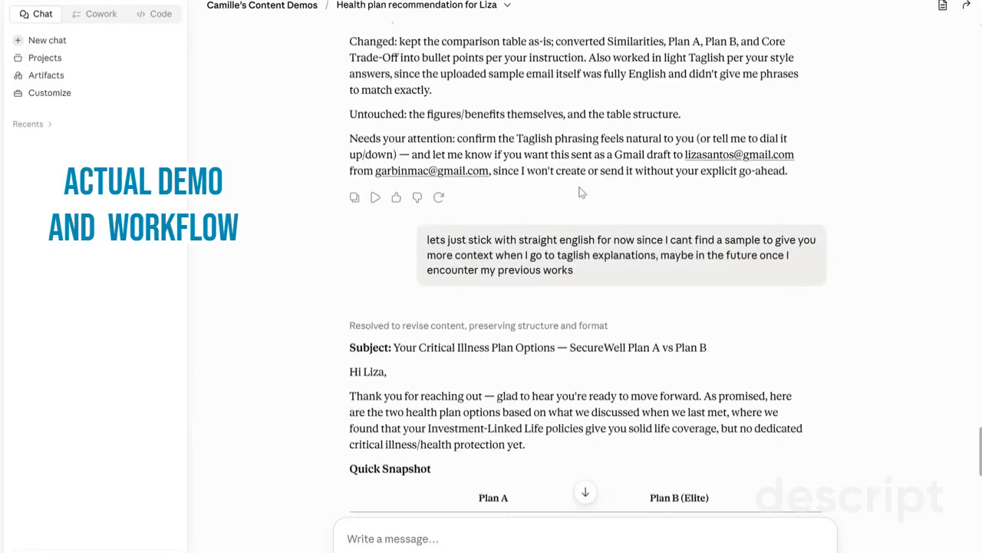
pyautogui.scroll(-20, 581, 192)
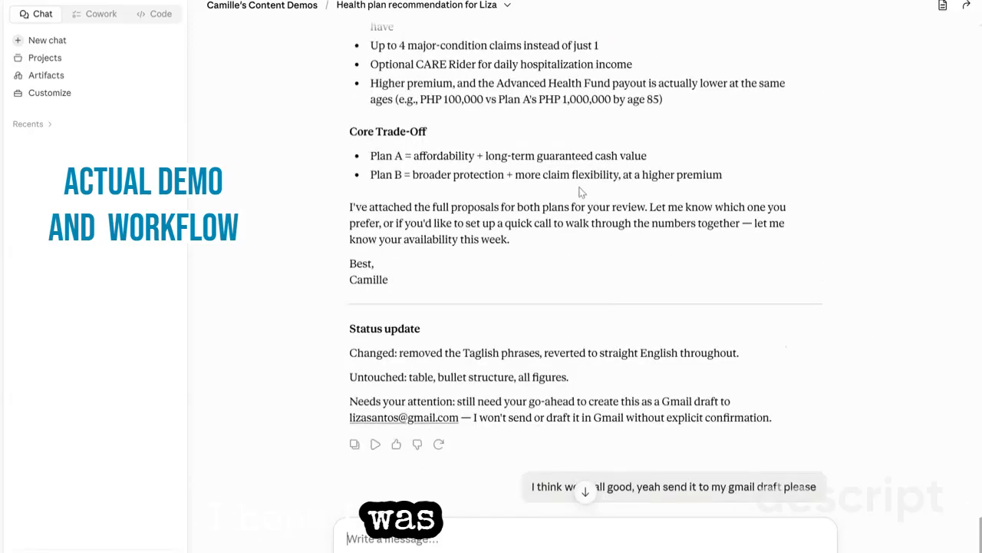
pyautogui.scroll(-7, 580, 191)
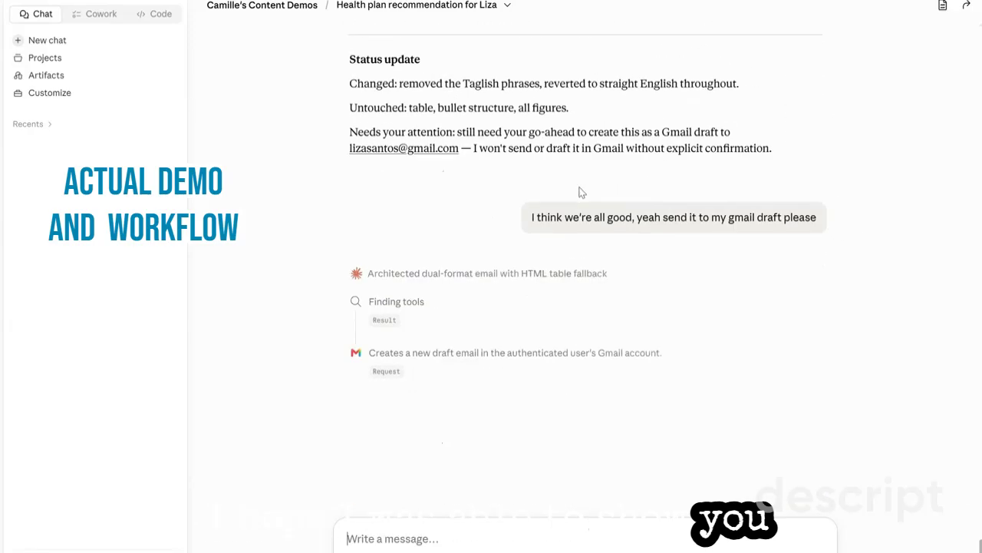